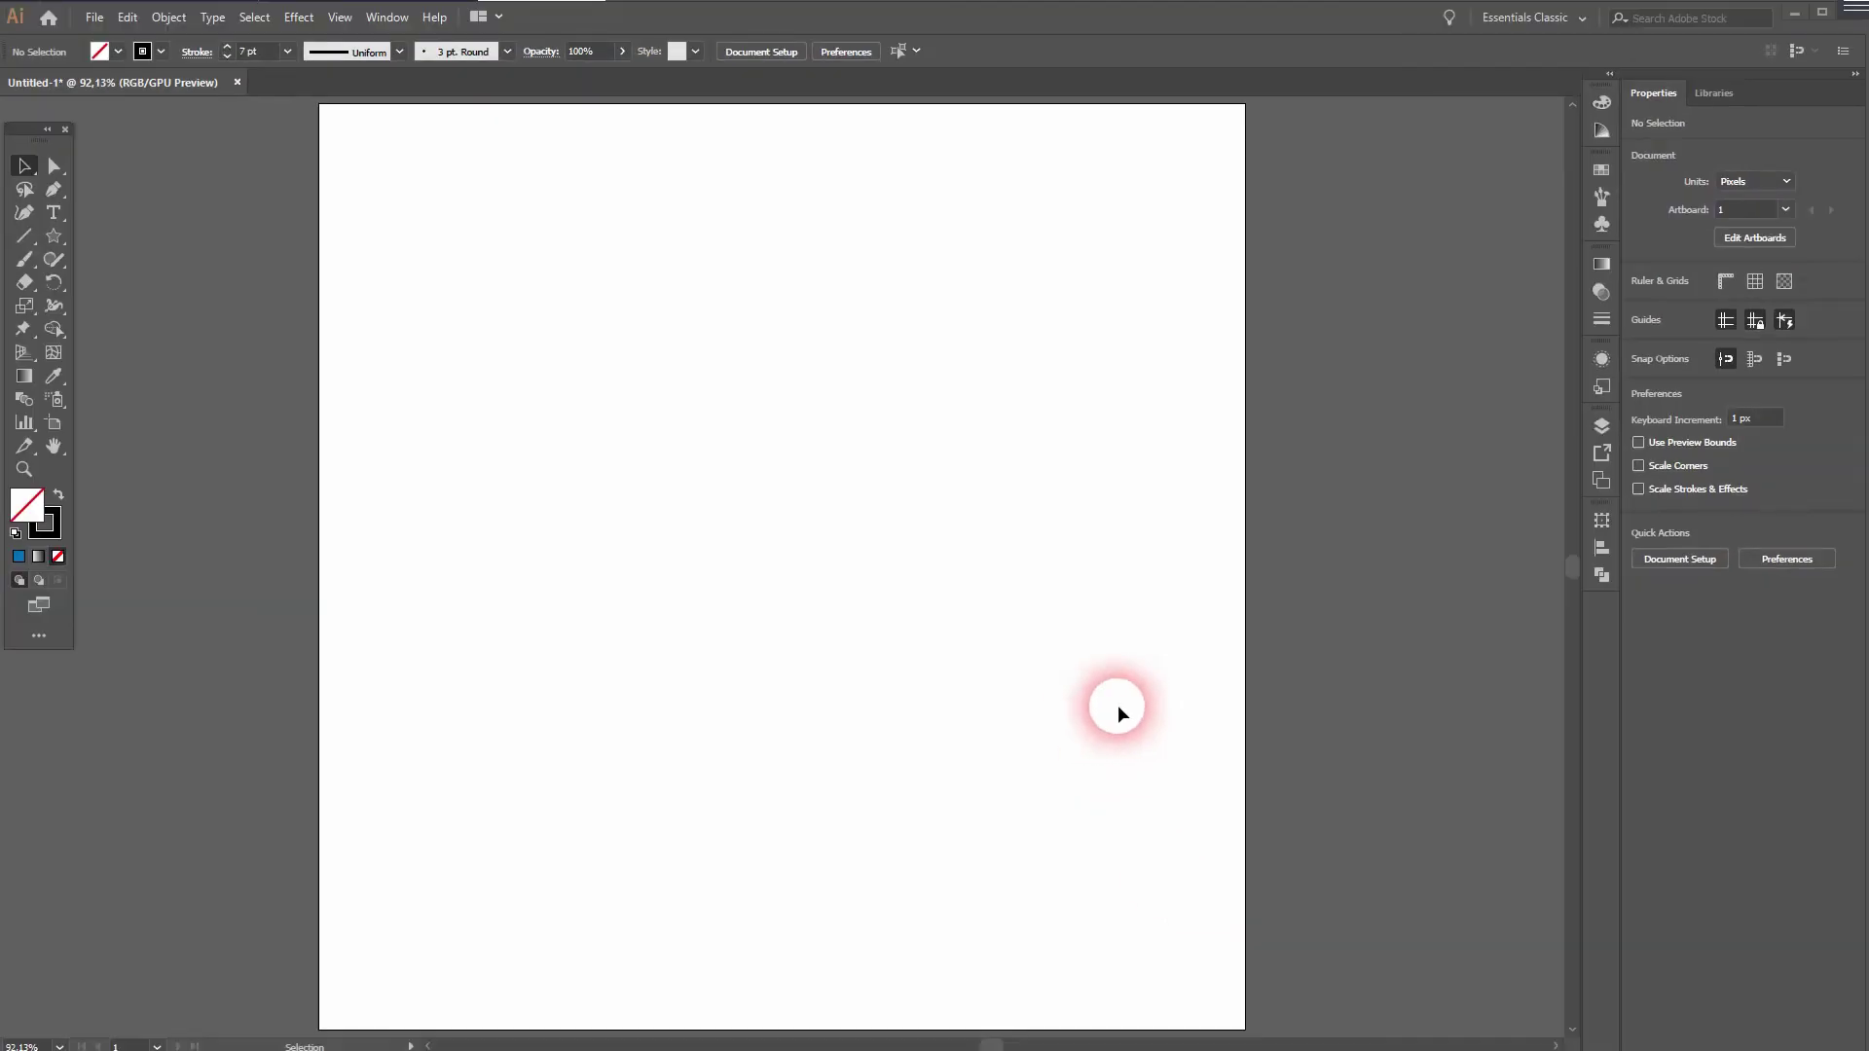
- Set the fill colour to none for new shapes
left_click(346, 18)
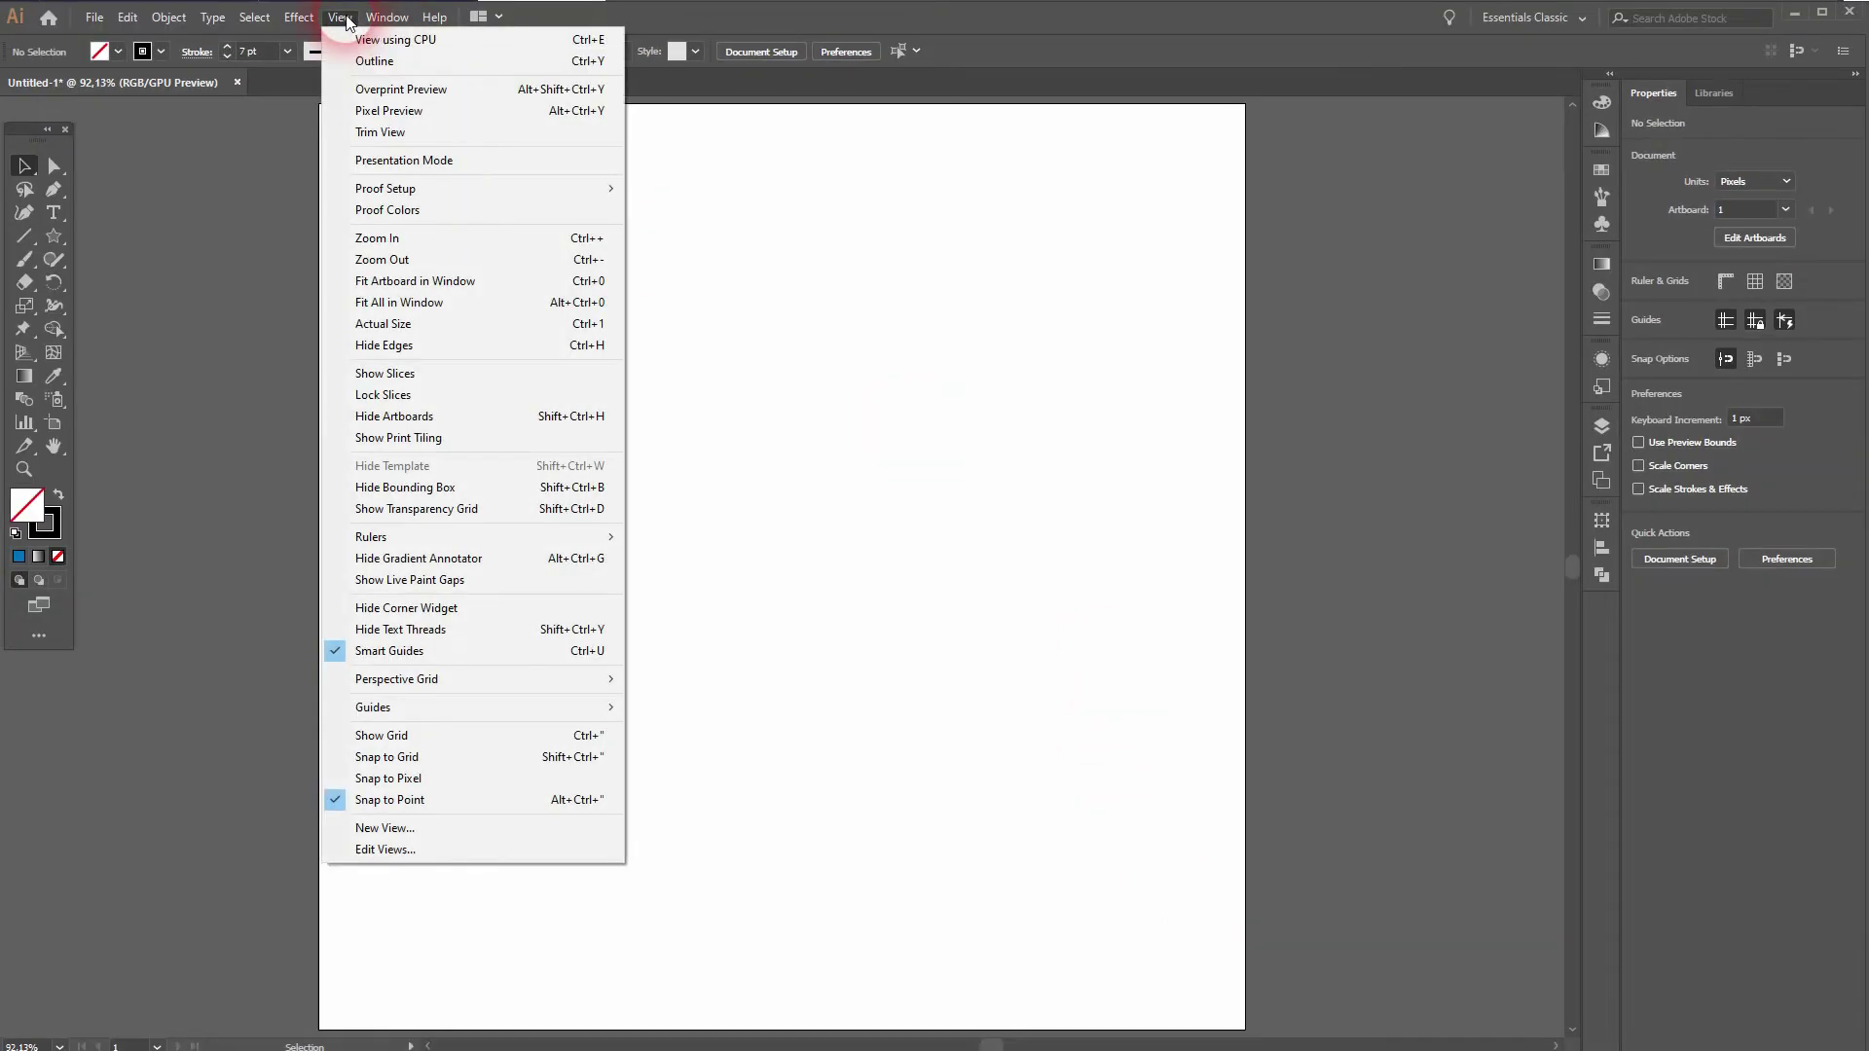
left_click(346, 18)
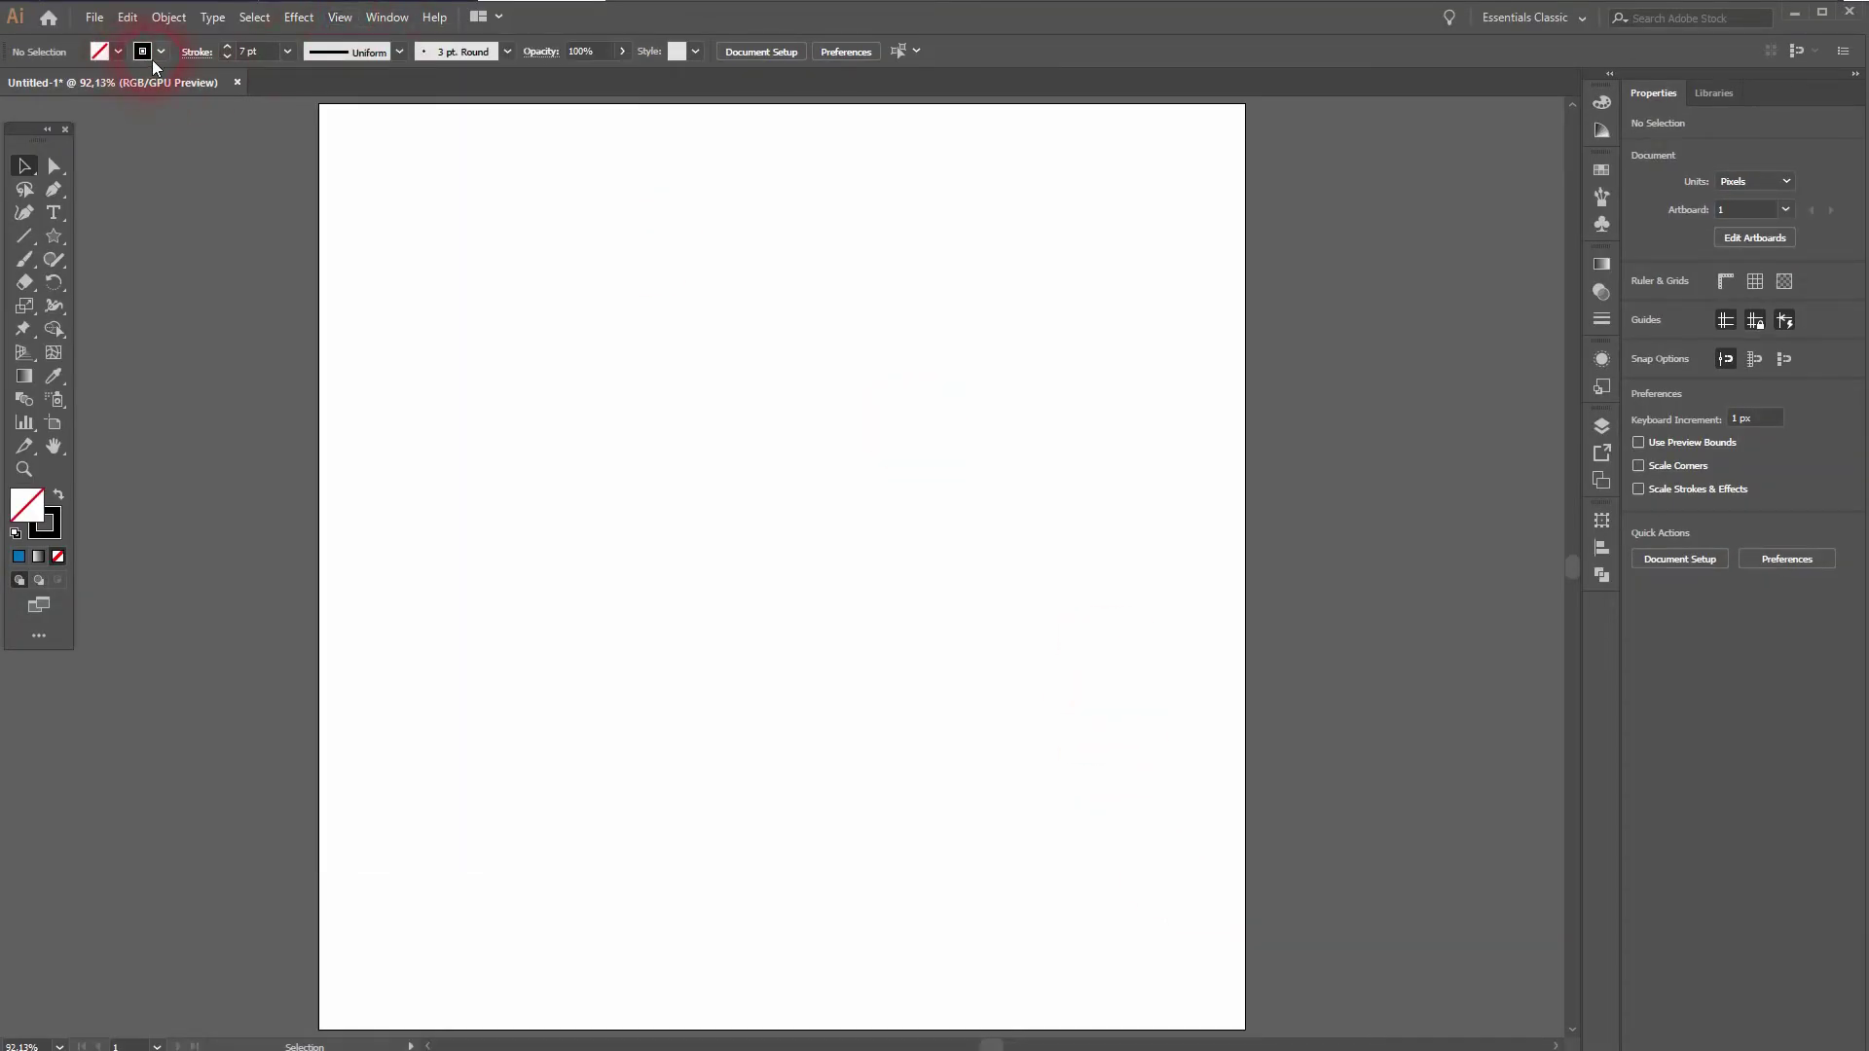
left_click(118, 52)
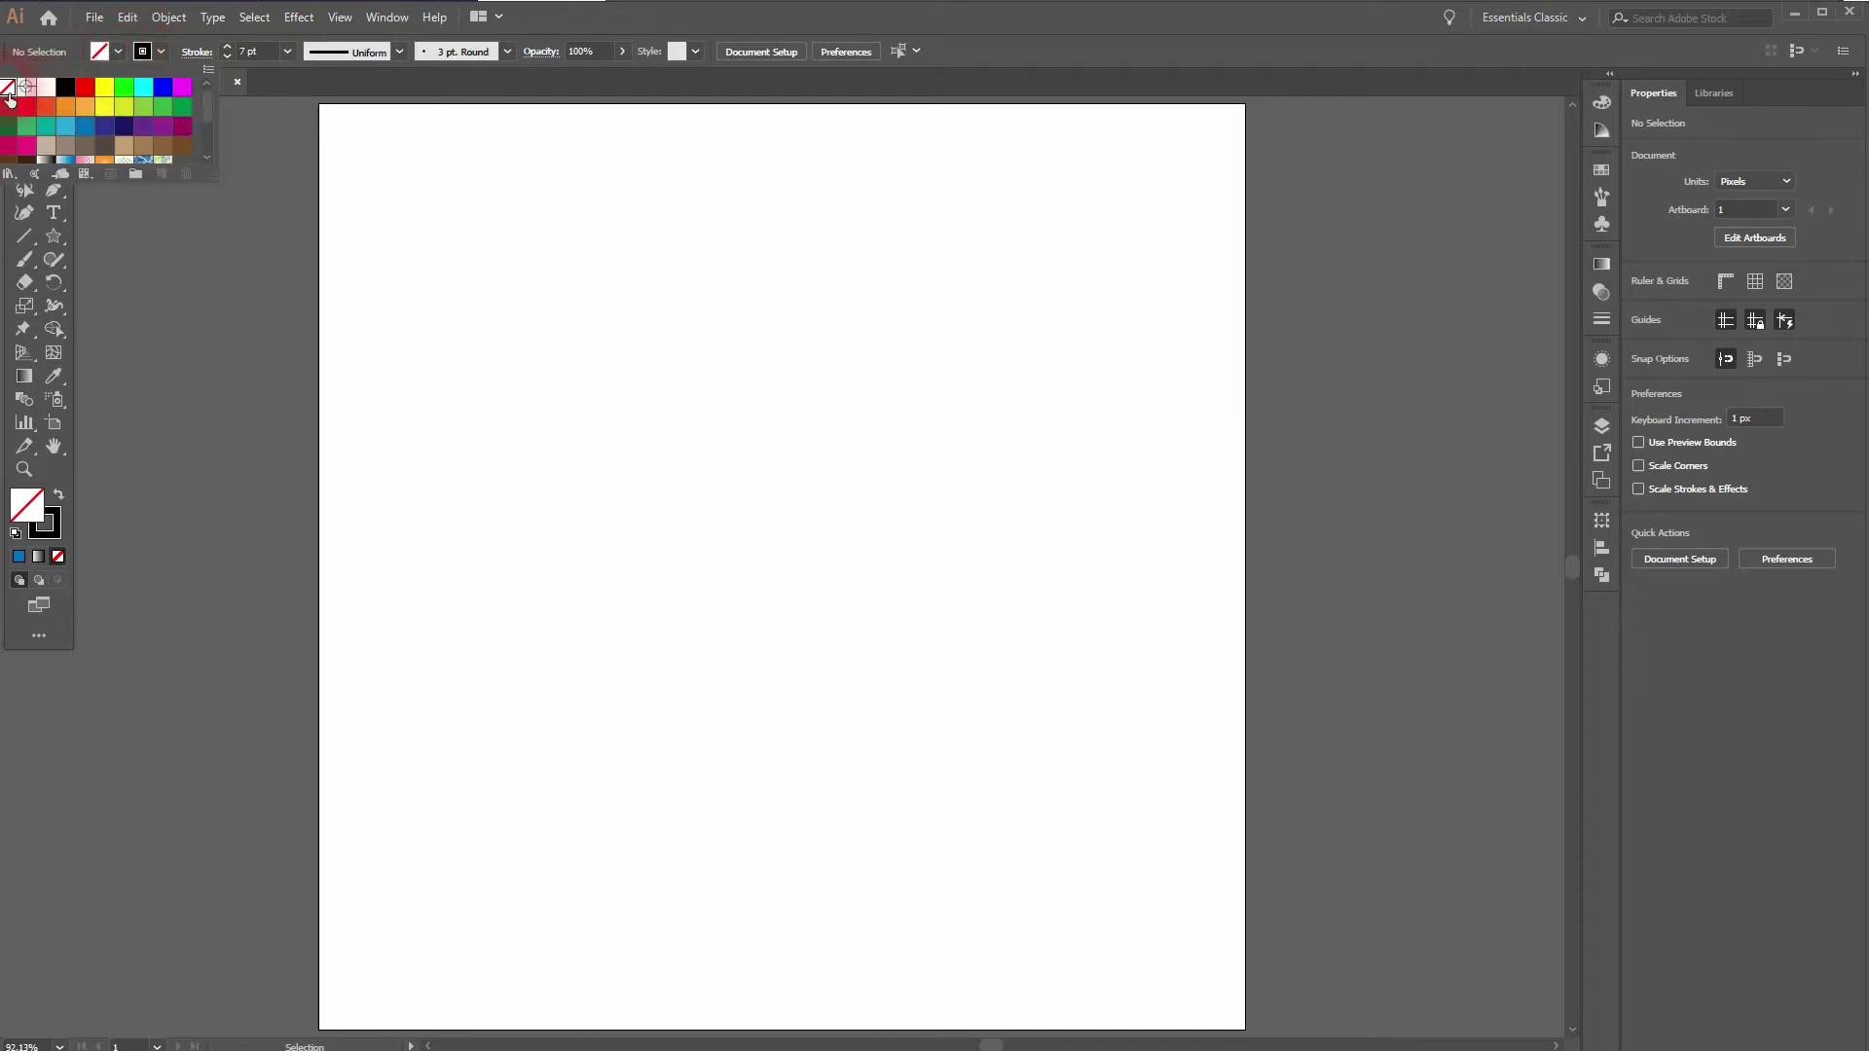
left_click(266, 481)
- Draw a 370.588 × 250.42 px rectangle near the artboard centre with 56.303 px rounded corners
left_click_drag(54, 236, 144, 247)
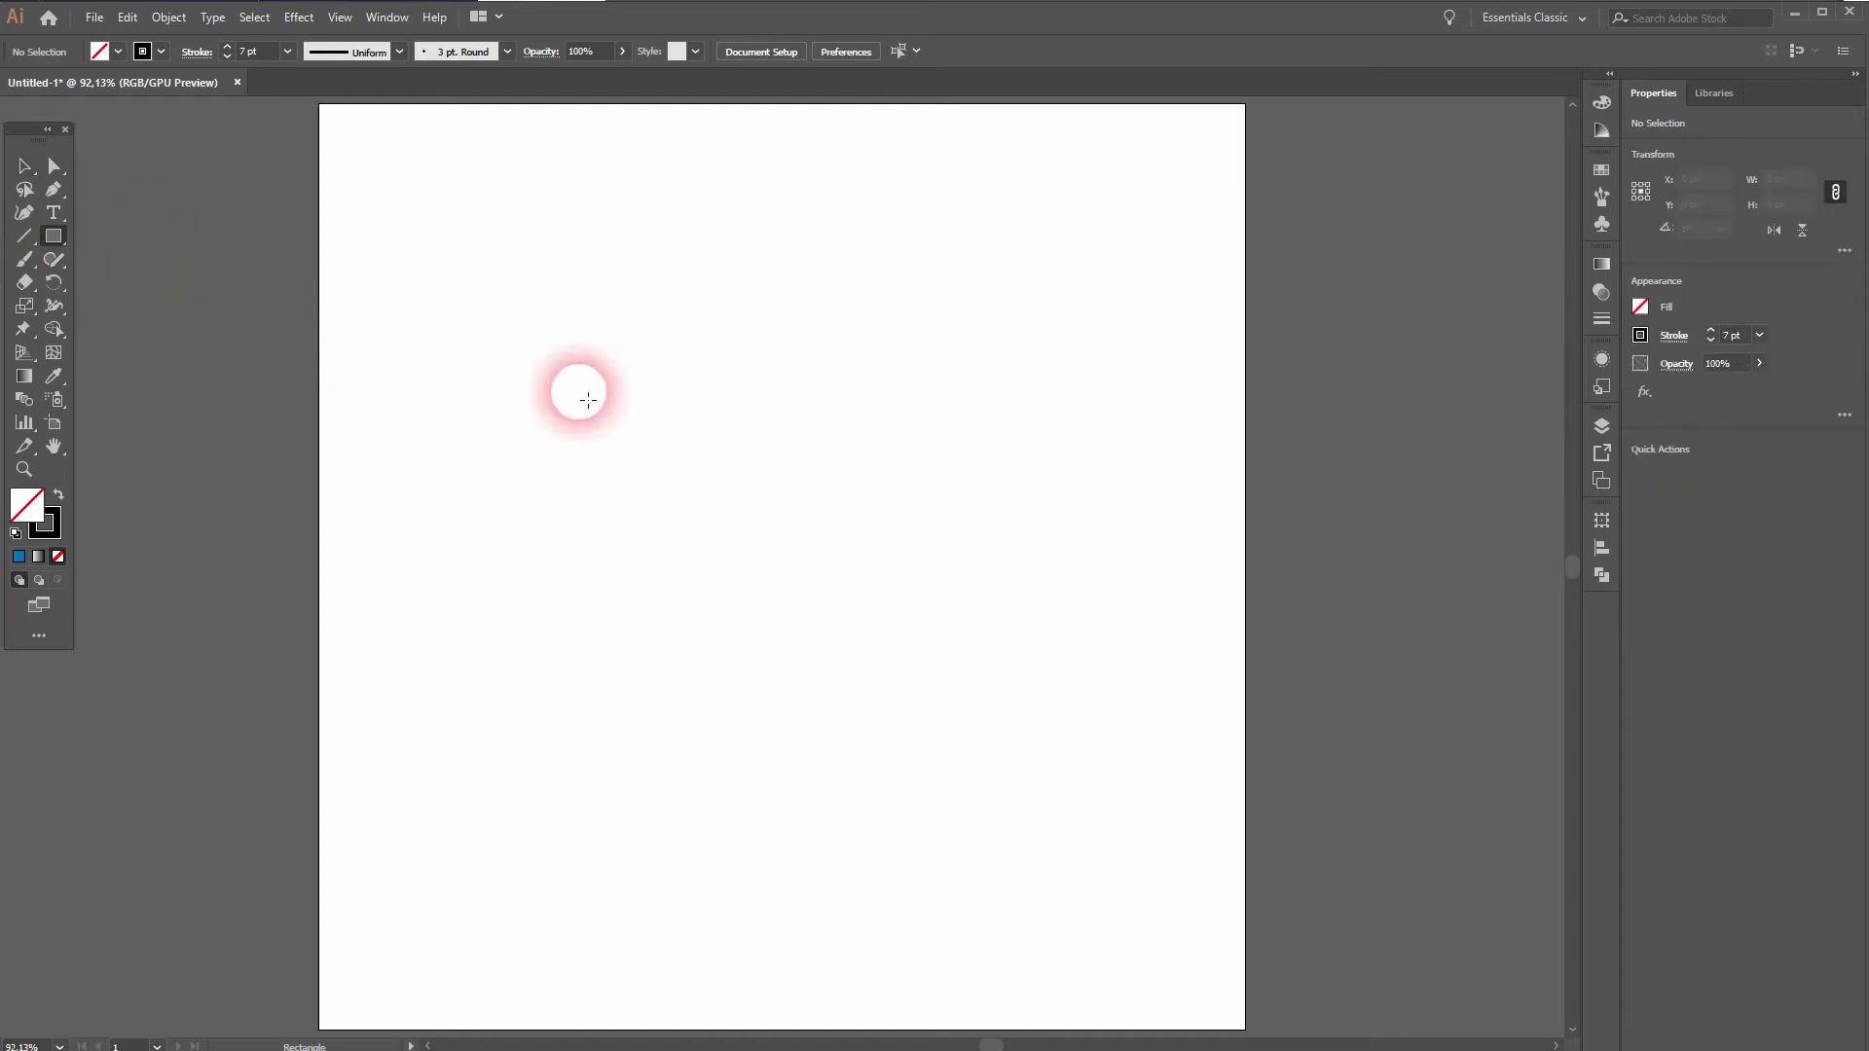
mouse_move(579, 392)
left_mouse_down()
mouse_move(1031, 655)
mouse_move(1032, 688)
mouse_move(1003, 682)
mouse_move(1017, 690)
left_mouse_up()
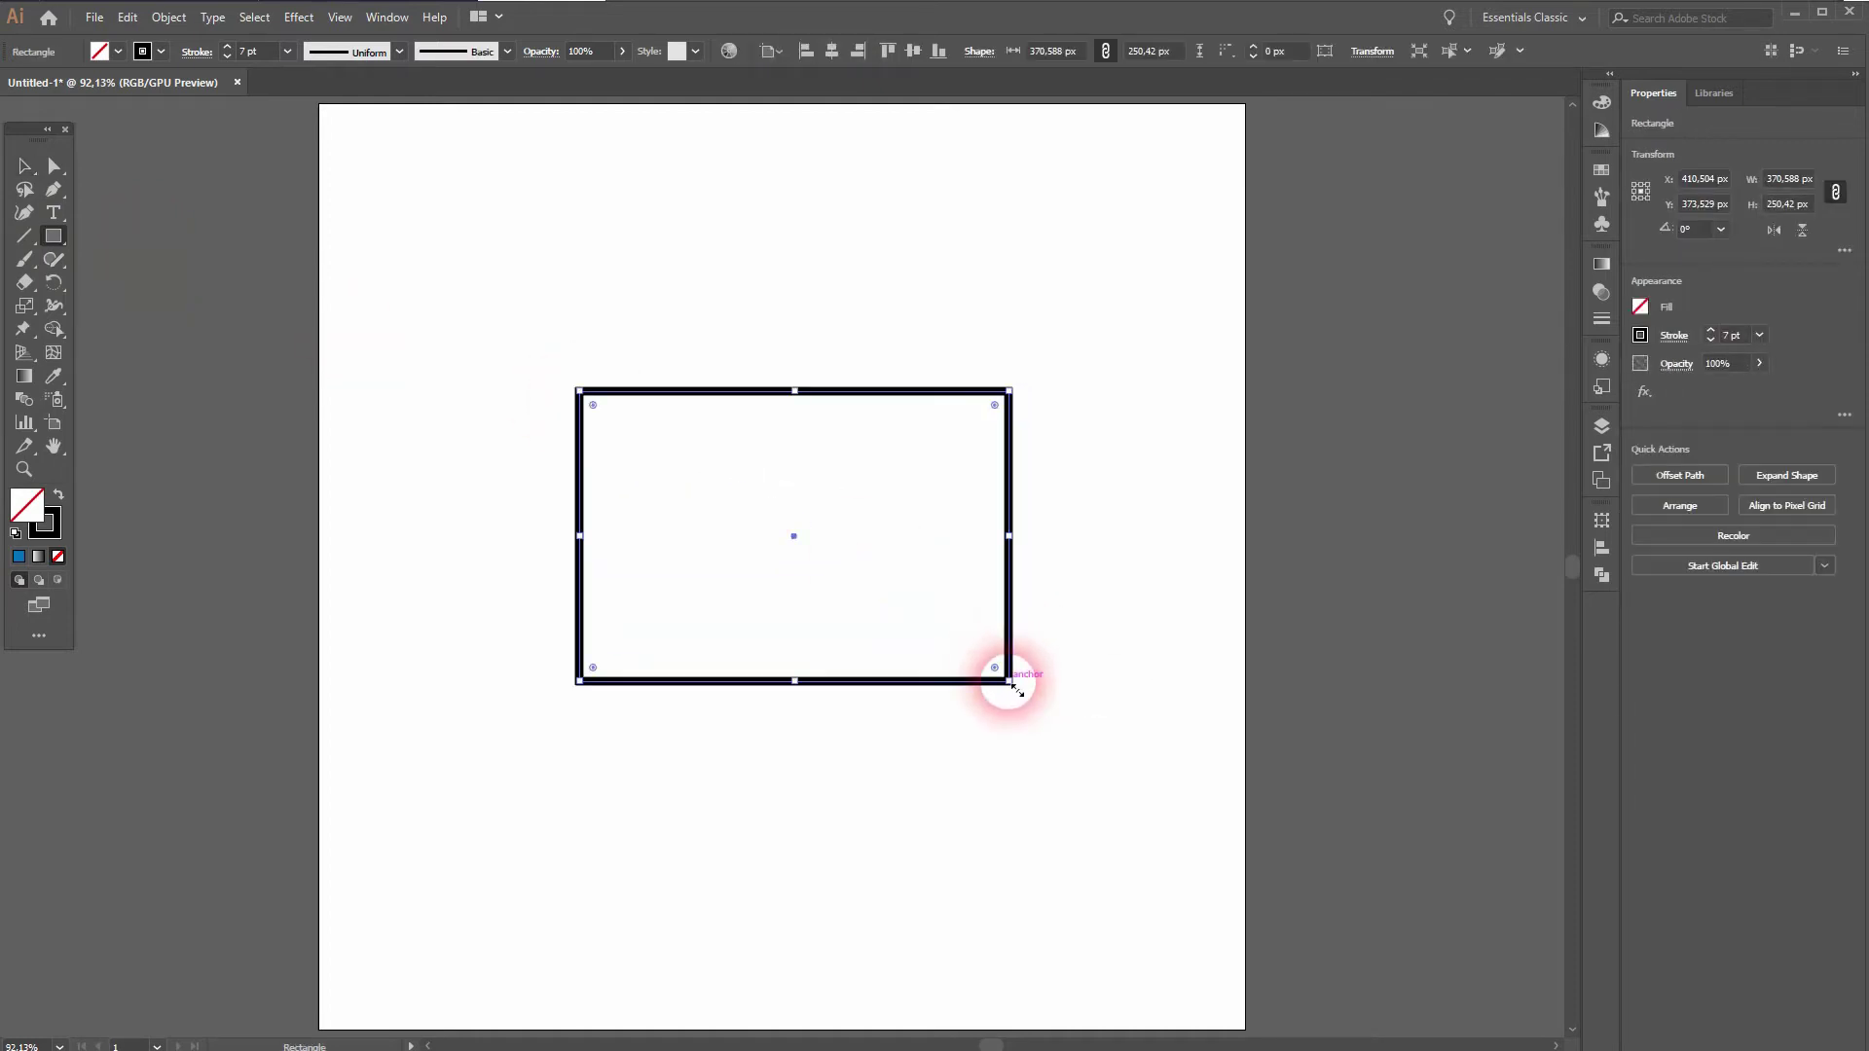
left_click_drag(594, 412, 650, 451)
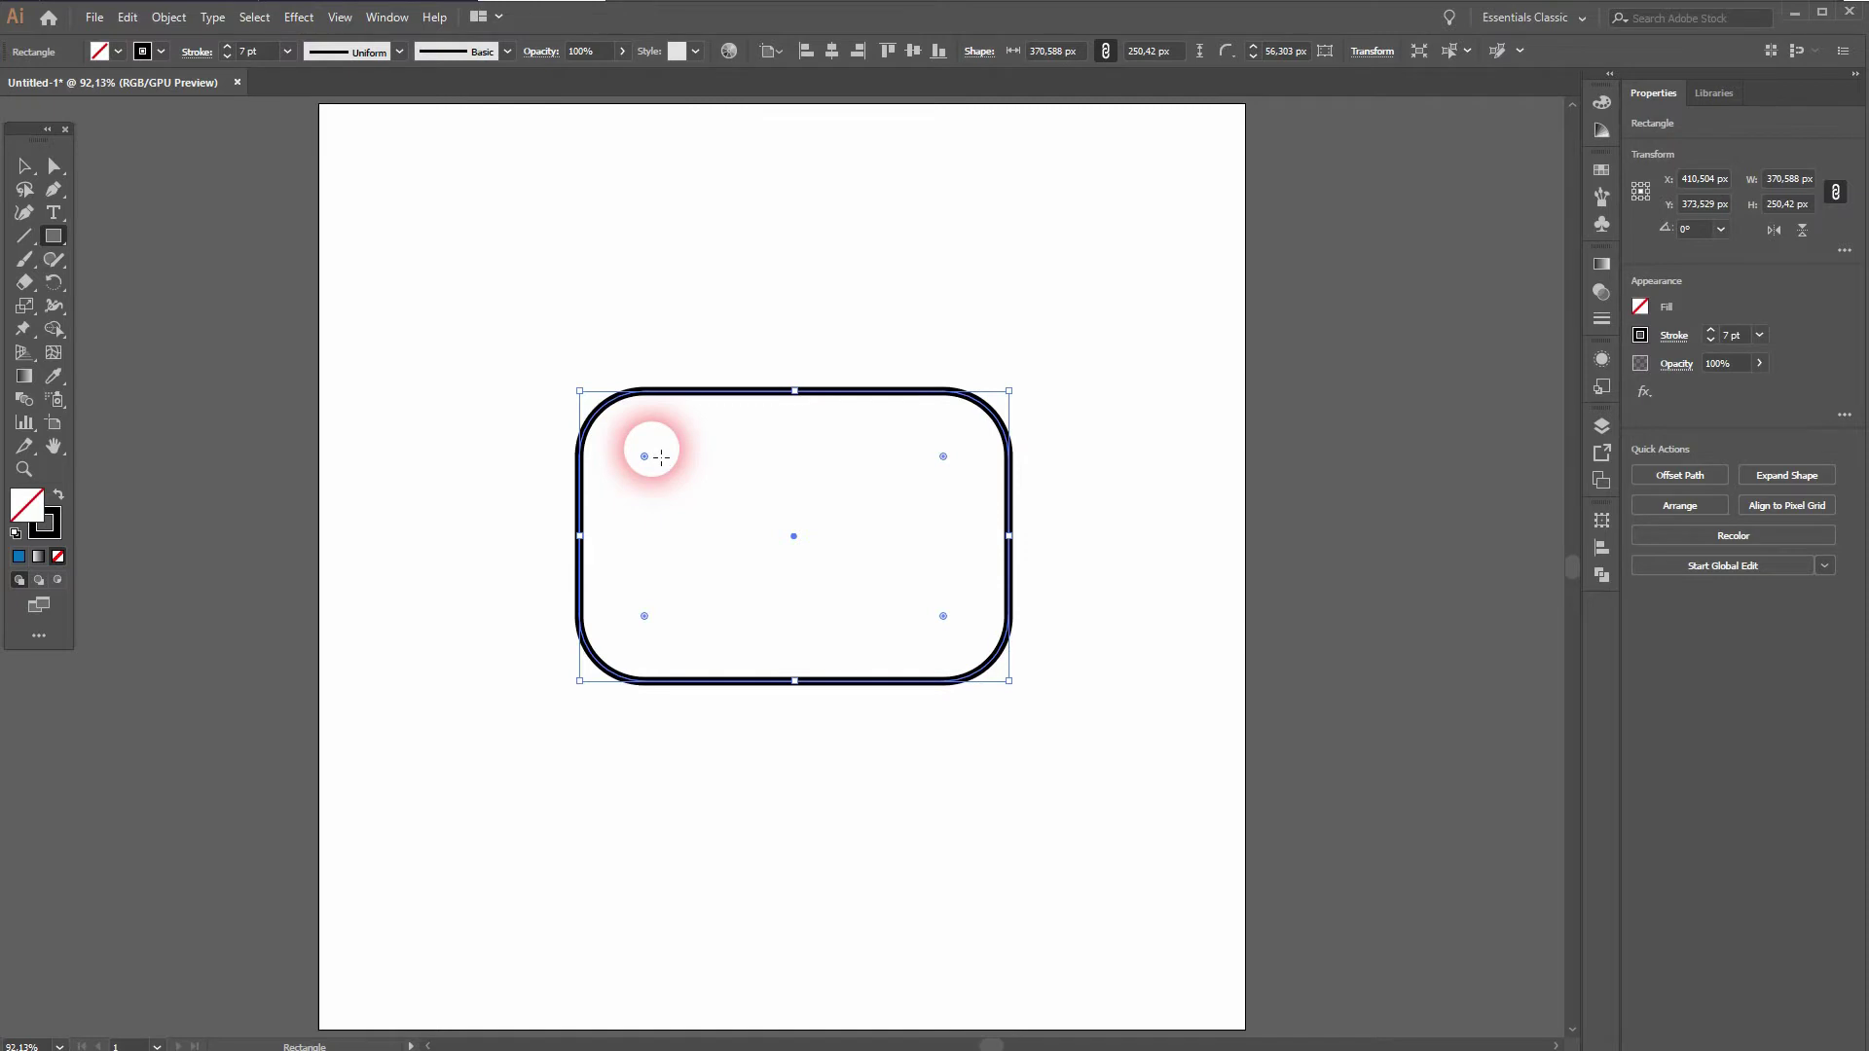
left_click(268, 57)
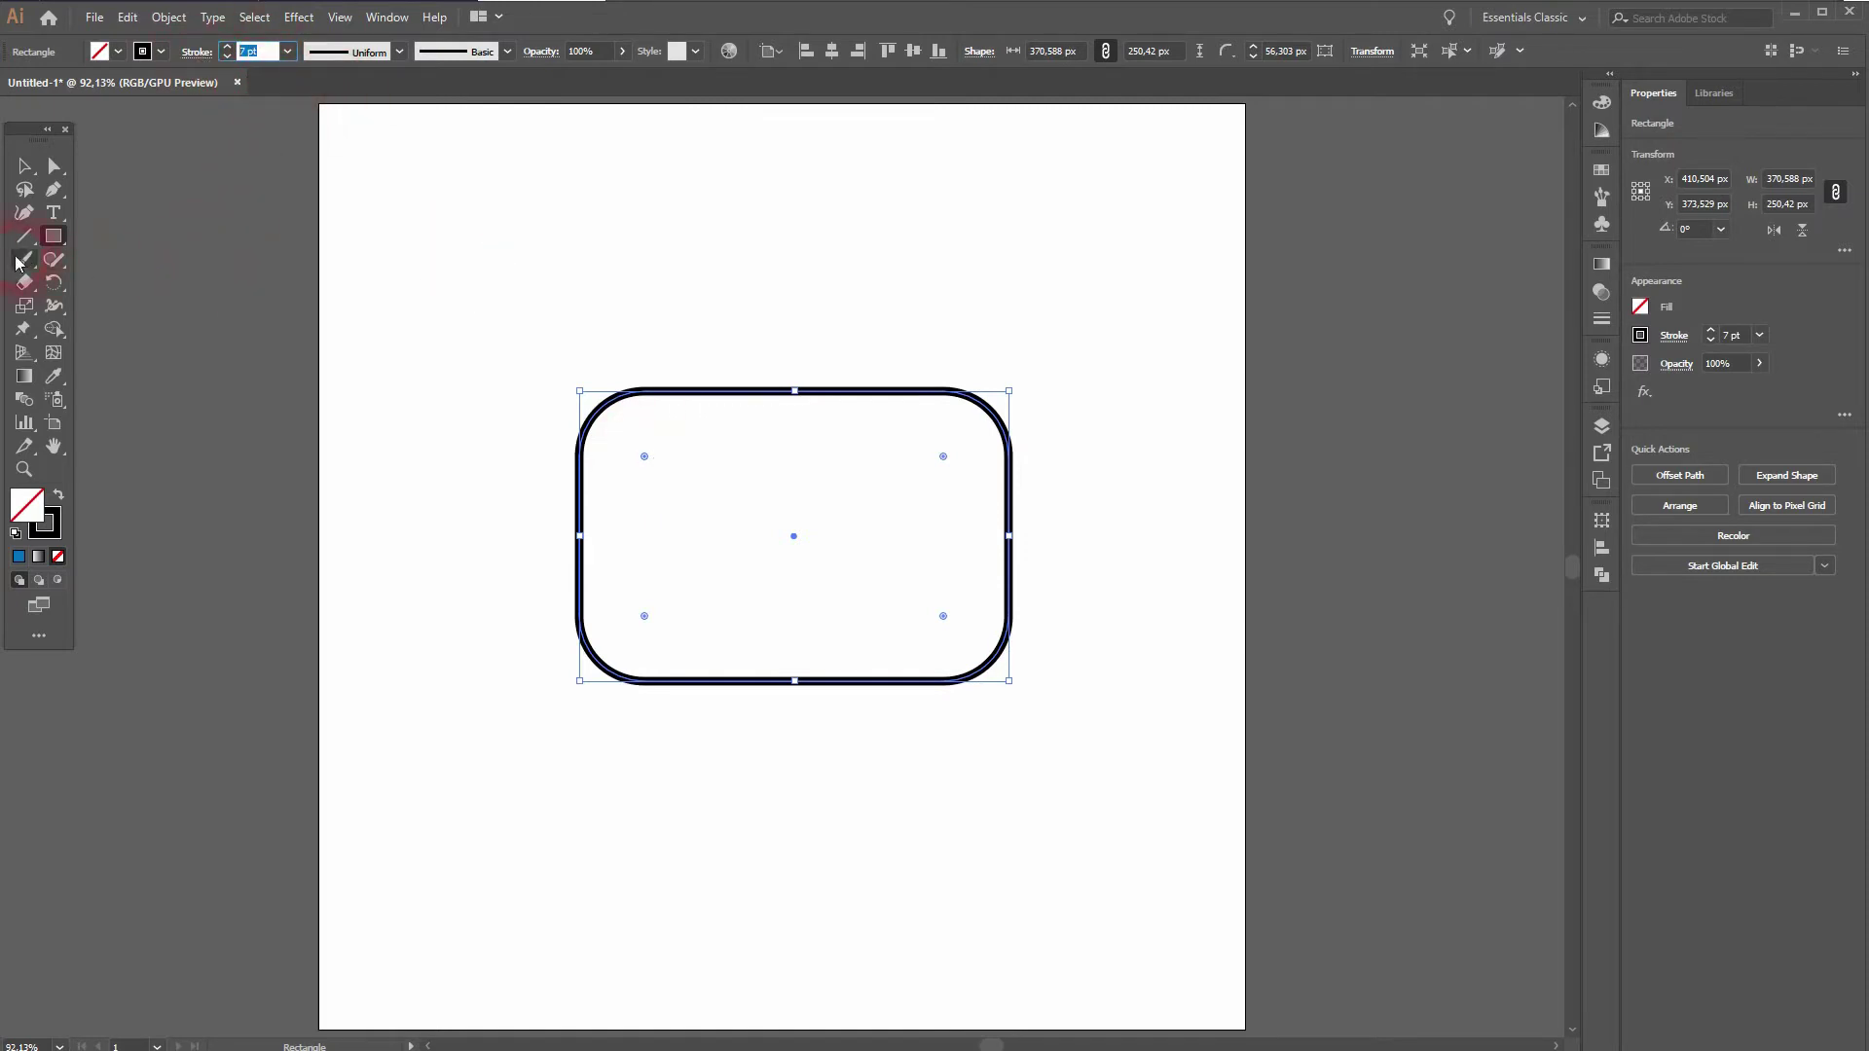
- Draw a three-point star, forming an outlined triangle, near the artboard's top left
left_click_drag(59, 241, 177, 334)
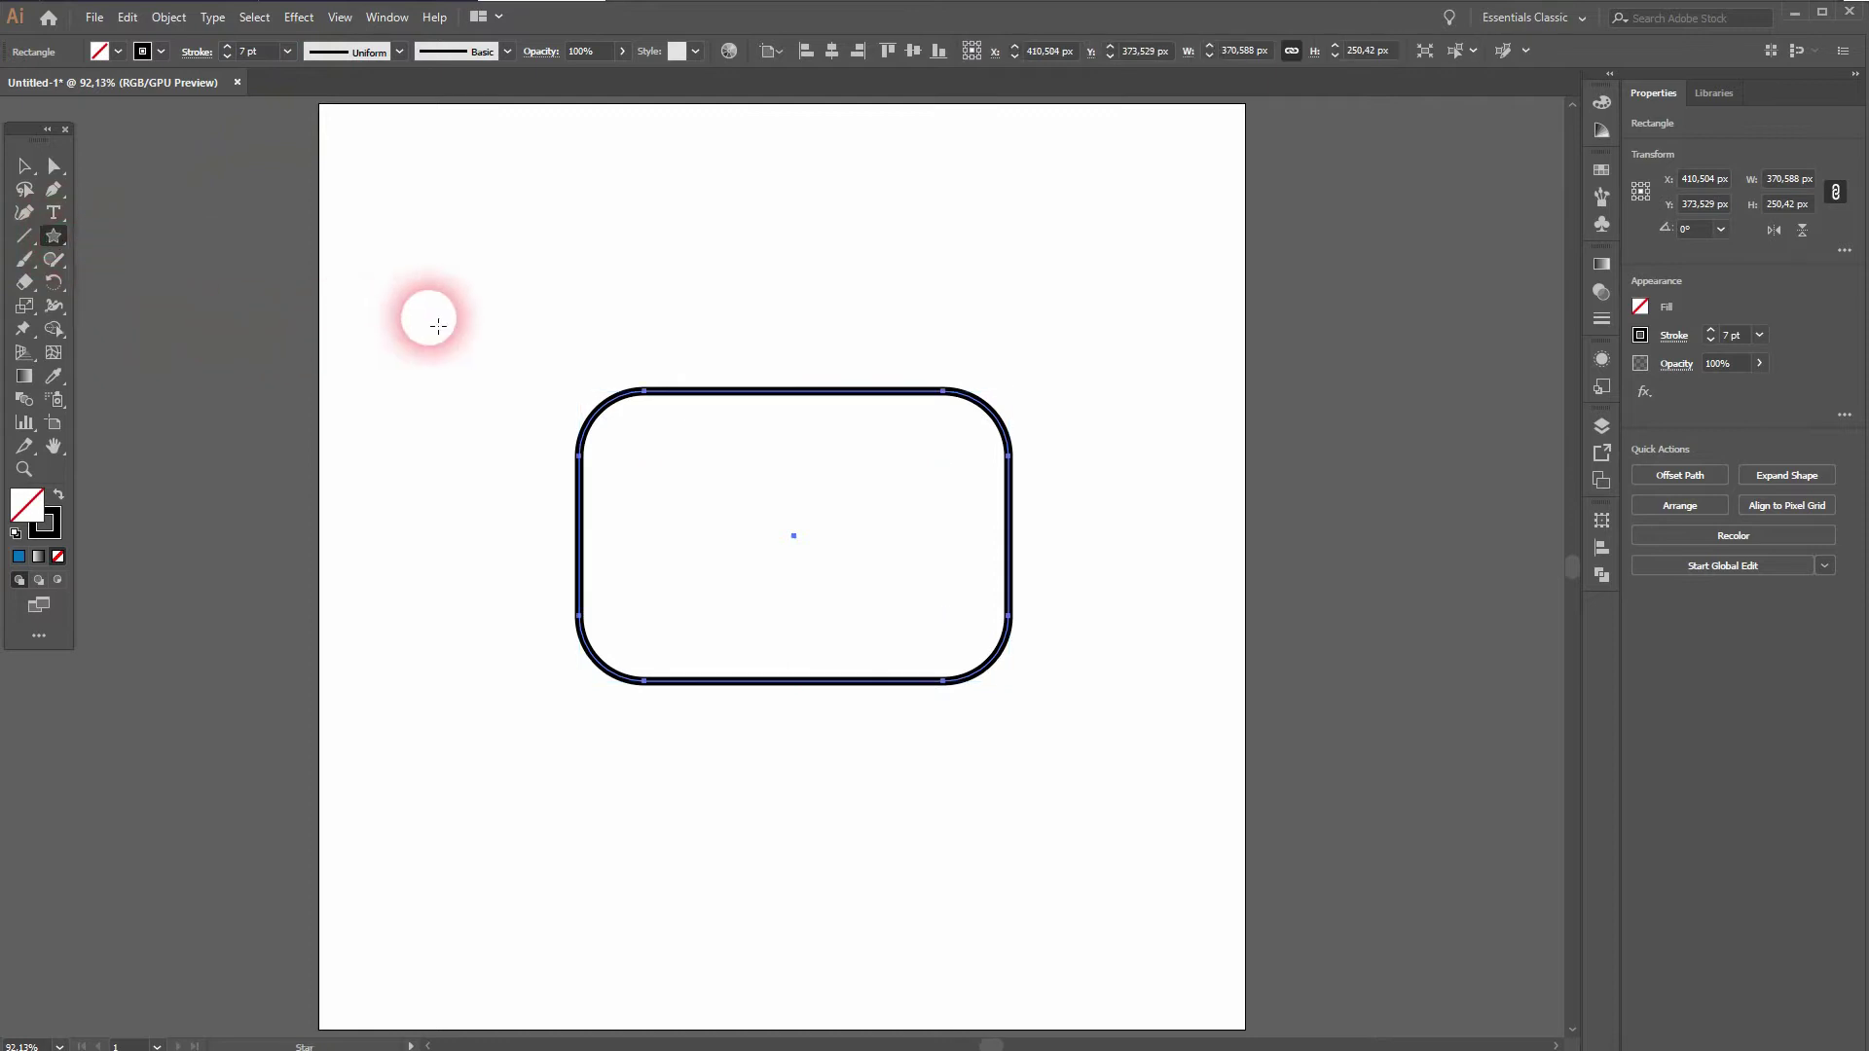
left_click_drag(425, 314, 517, 389)
key("Up")
key("Up")
key("Up")
key("Up")
key("Up")
key("Up")
key("Up")
key("Up")
key("Up")
key("Down")
key("Down")
key("Down")
key("Down")
key("Down")
key("Down")
key("Down")
key("Down")
key("Down")
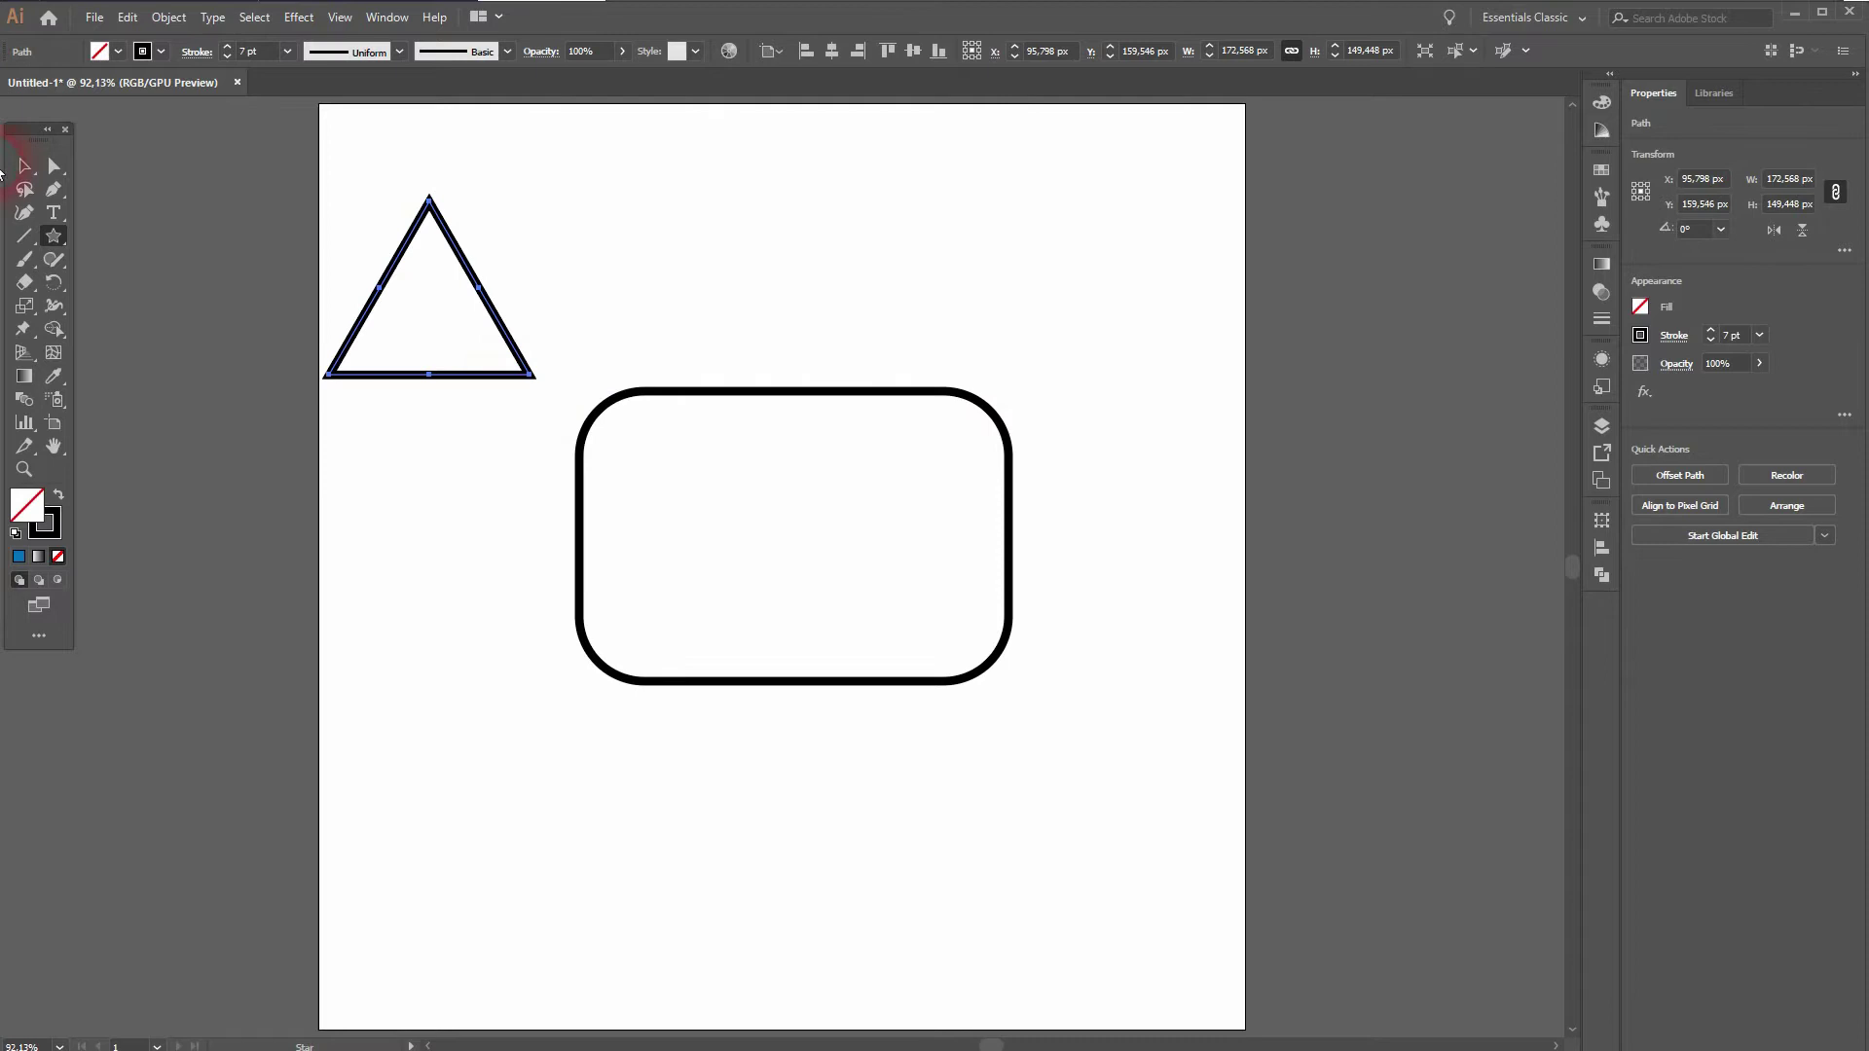
- Rotate the triangle to point right and centre it horizontally and vertically in the rectangle
left_click(65, 175)
key("v")
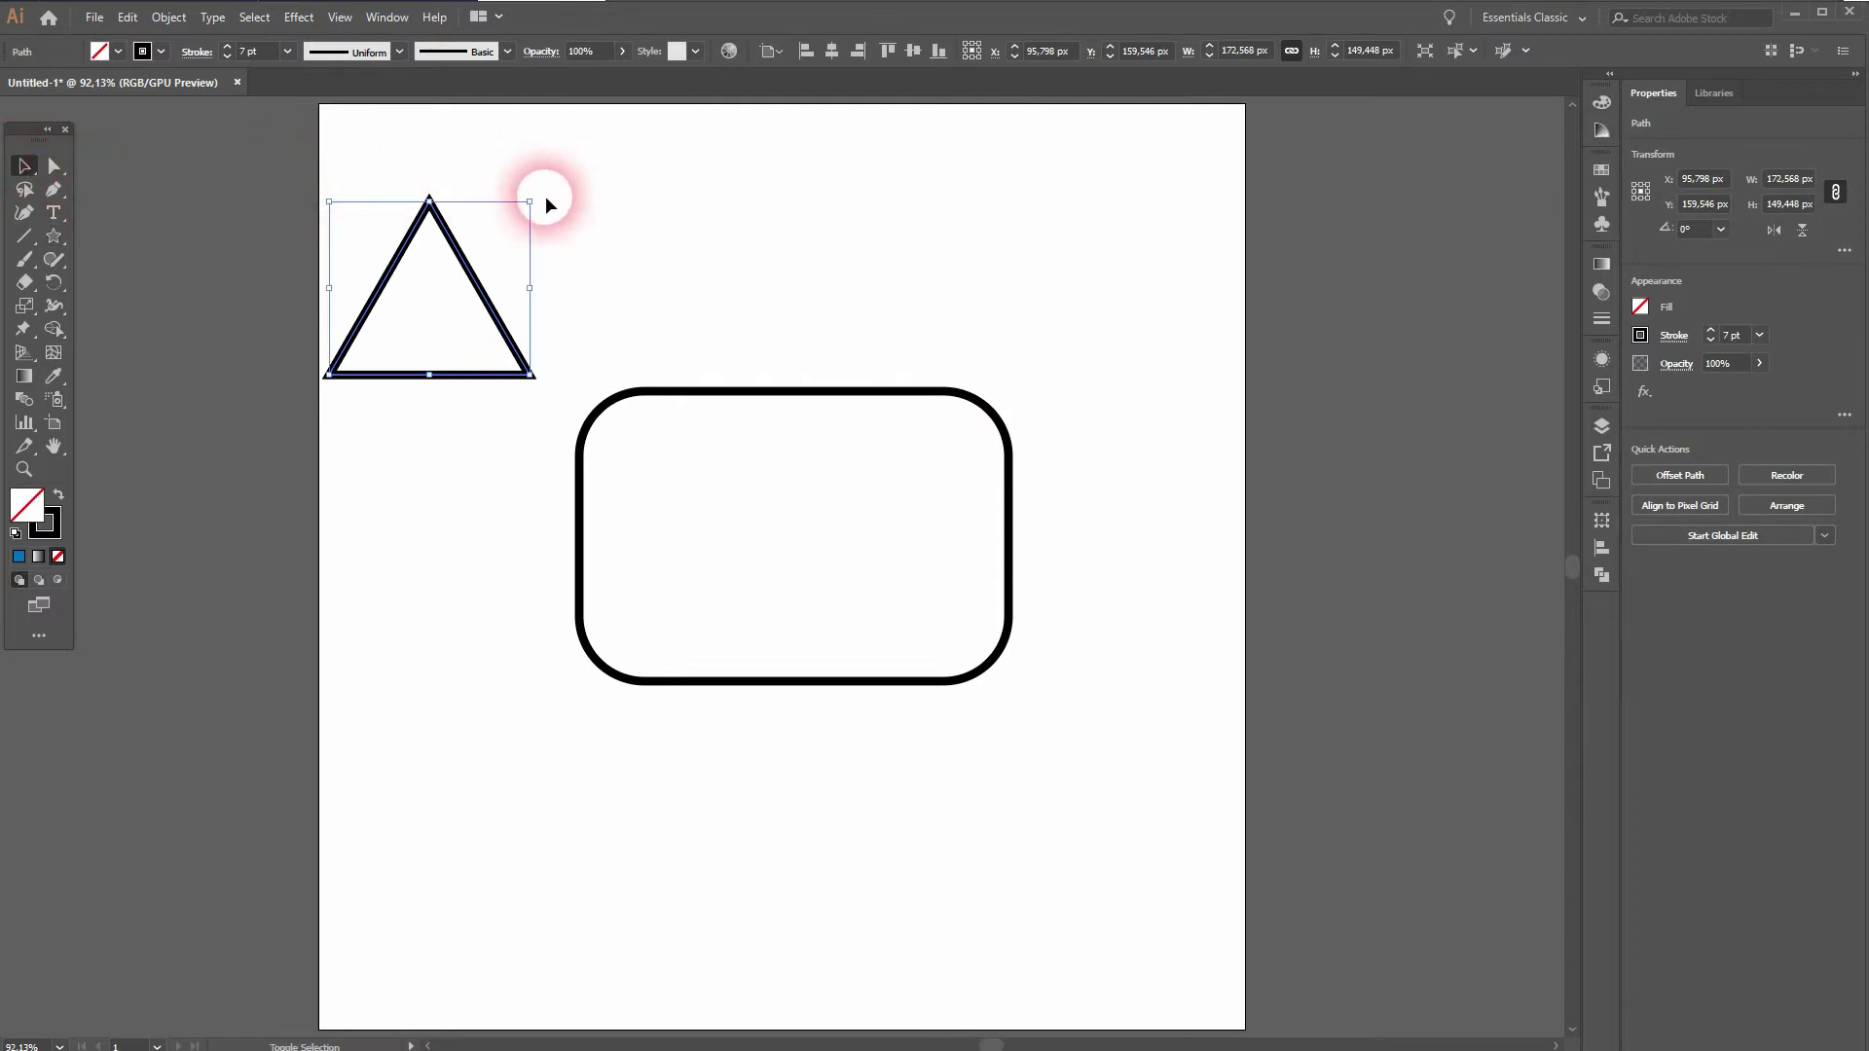
left_click_drag(545, 203, 579, 410)
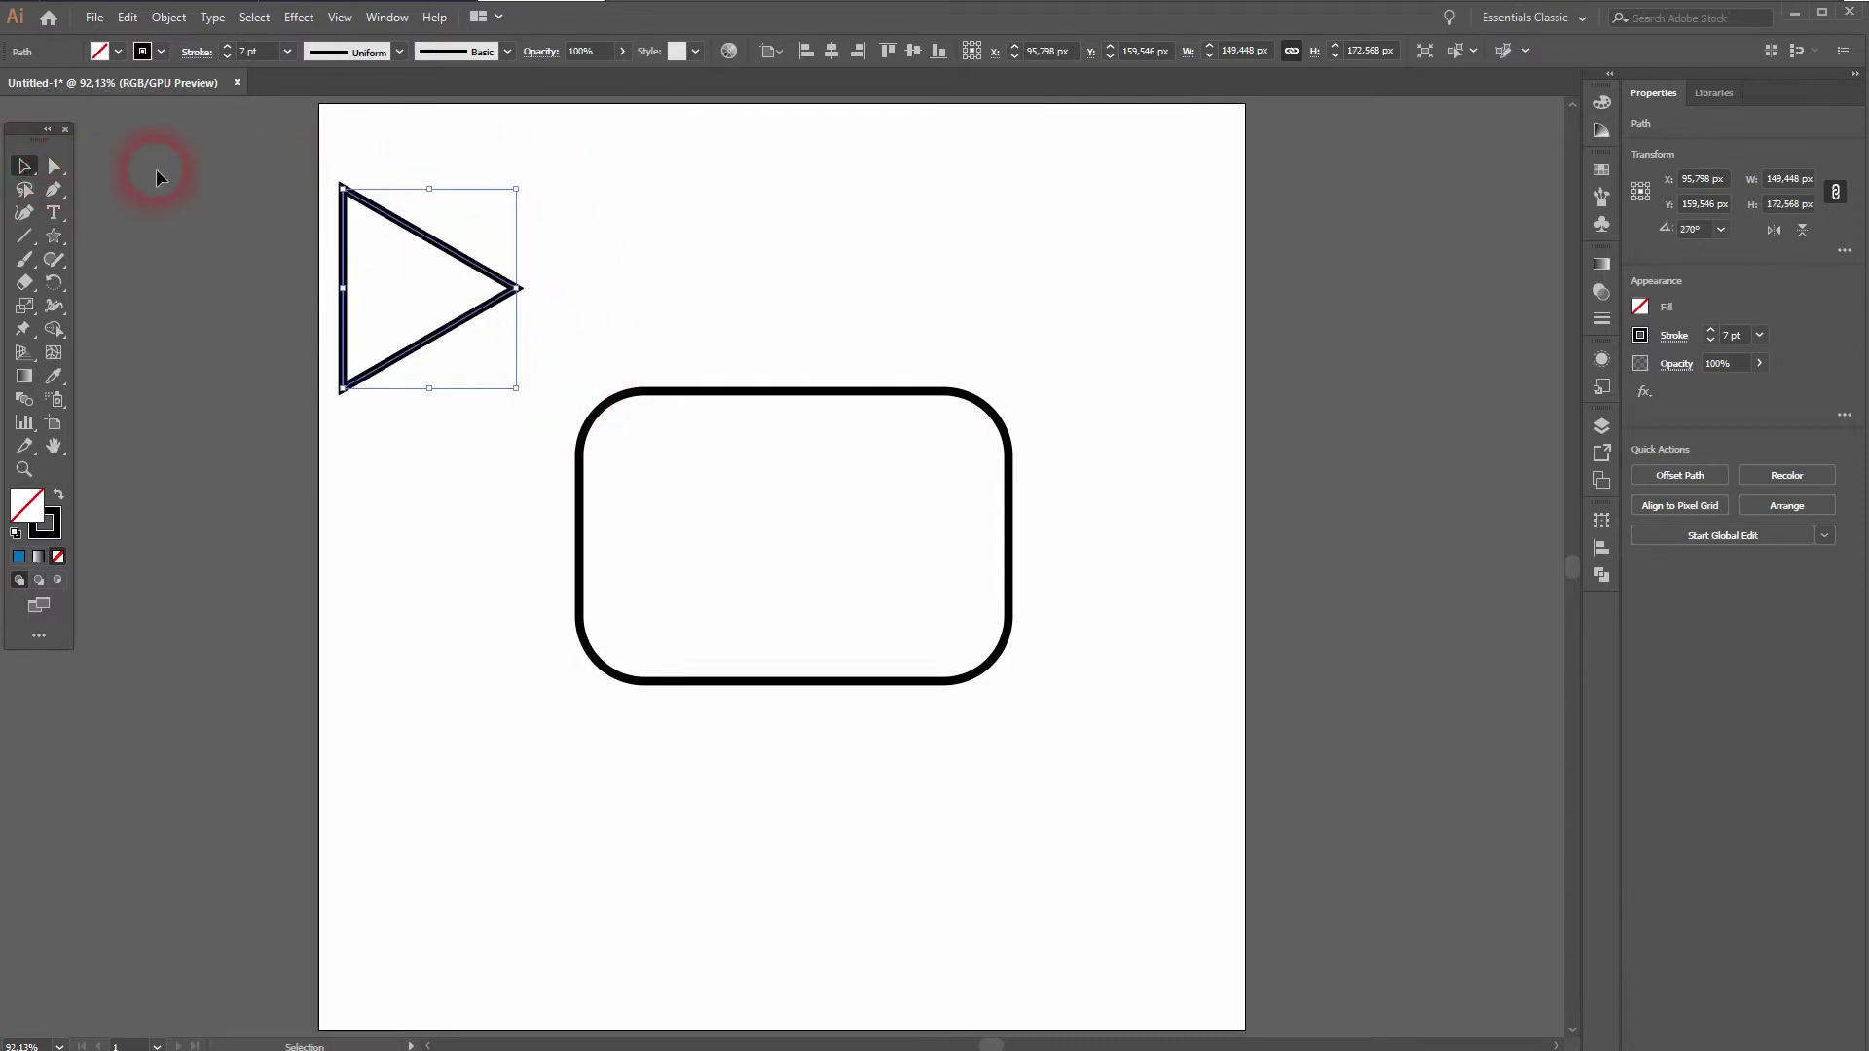
left_click(711, 570, "shift")
left_click(831, 50)
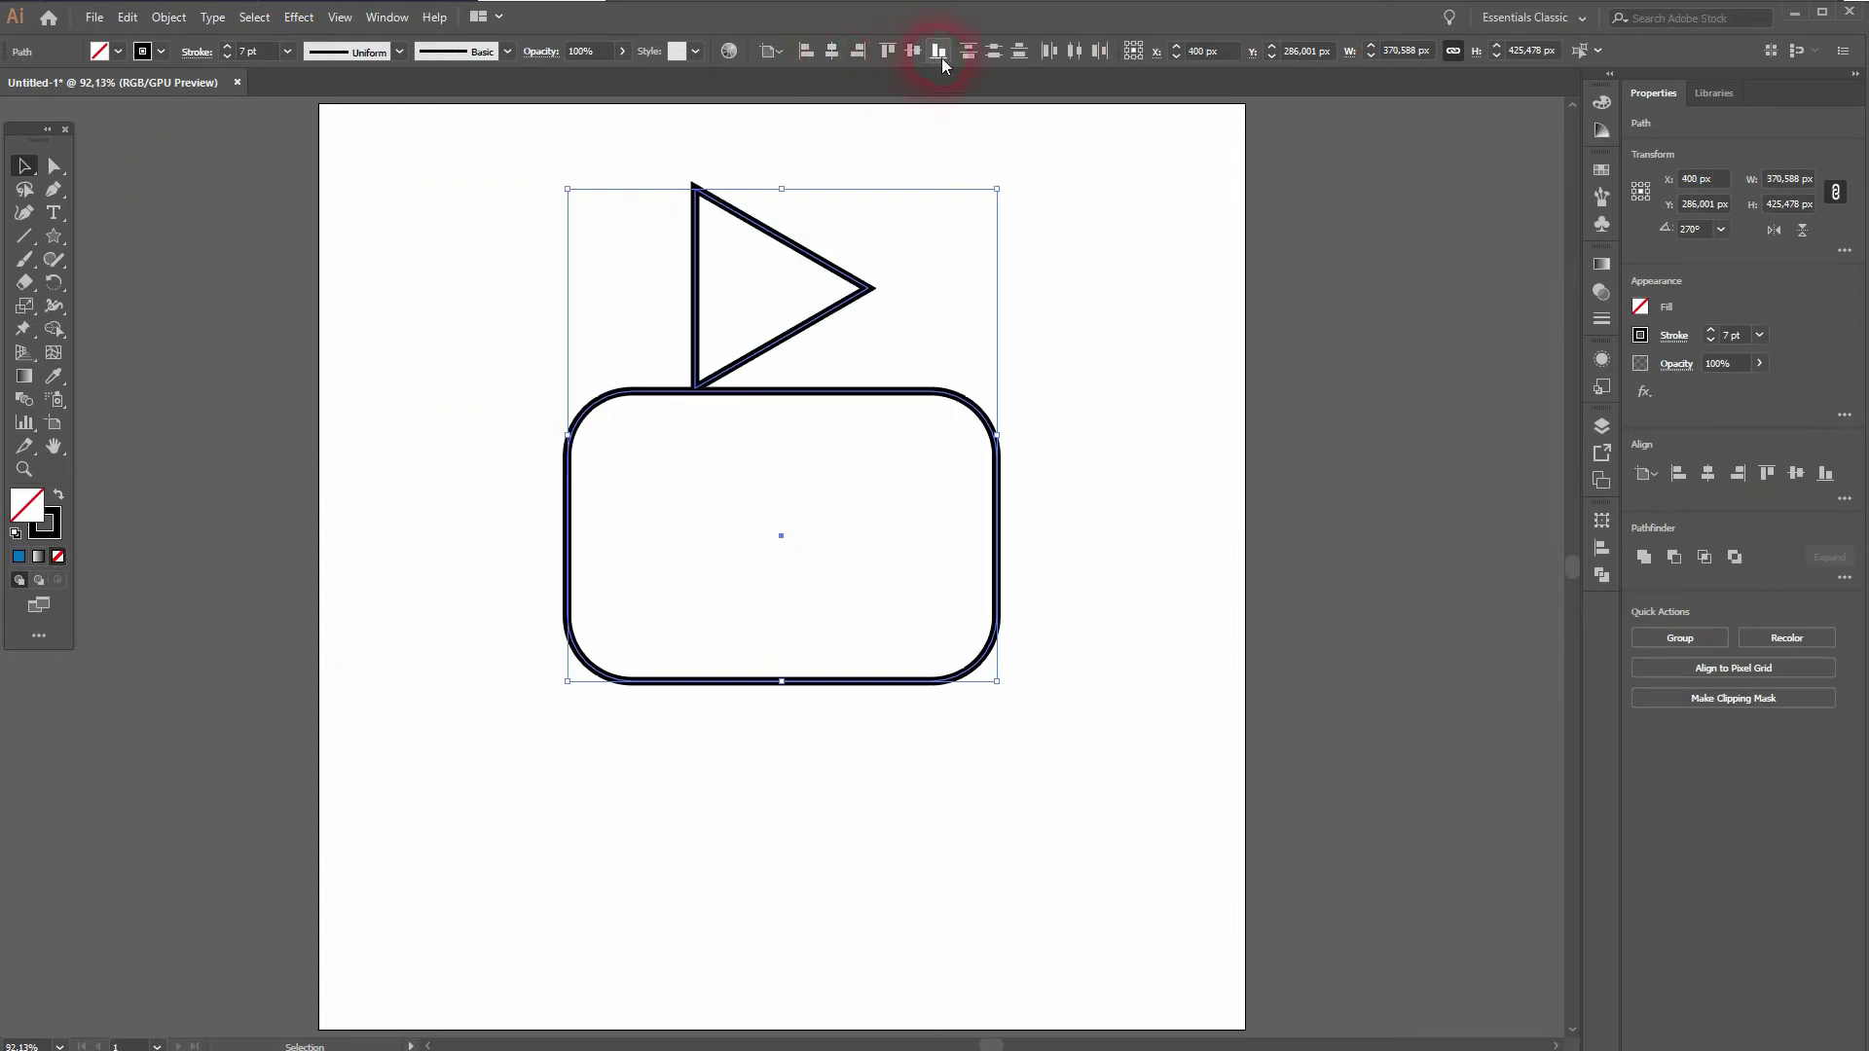
left_click(905, 54)
left_click(1127, 467)
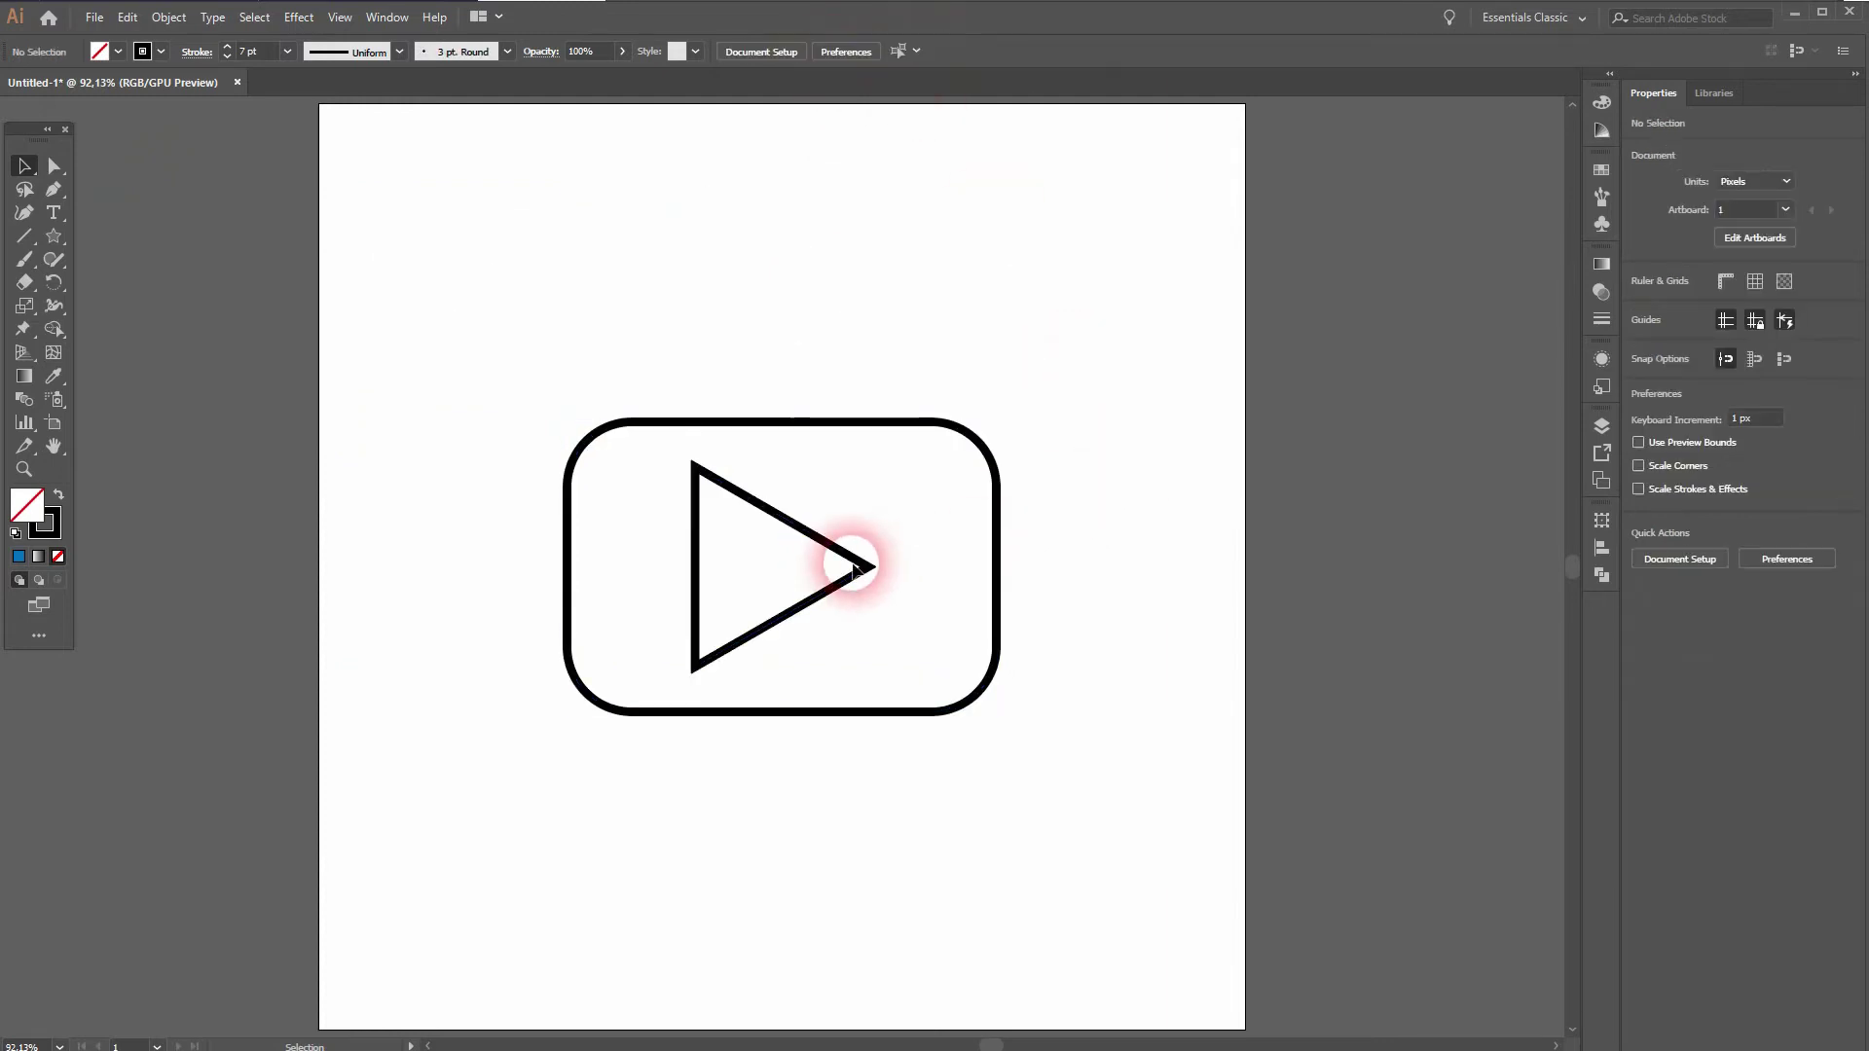
- Narrow the triangle to 105.882 × 122.262 px and nudge it right to X 412 px
left_click(862, 568)
left_click_drag(873, 567, 844, 568)
key("Right")
key("Right")
key("Right")
key("Right")
key("Right")
key("Right")
key("Right")
key("Right")
key("Right")
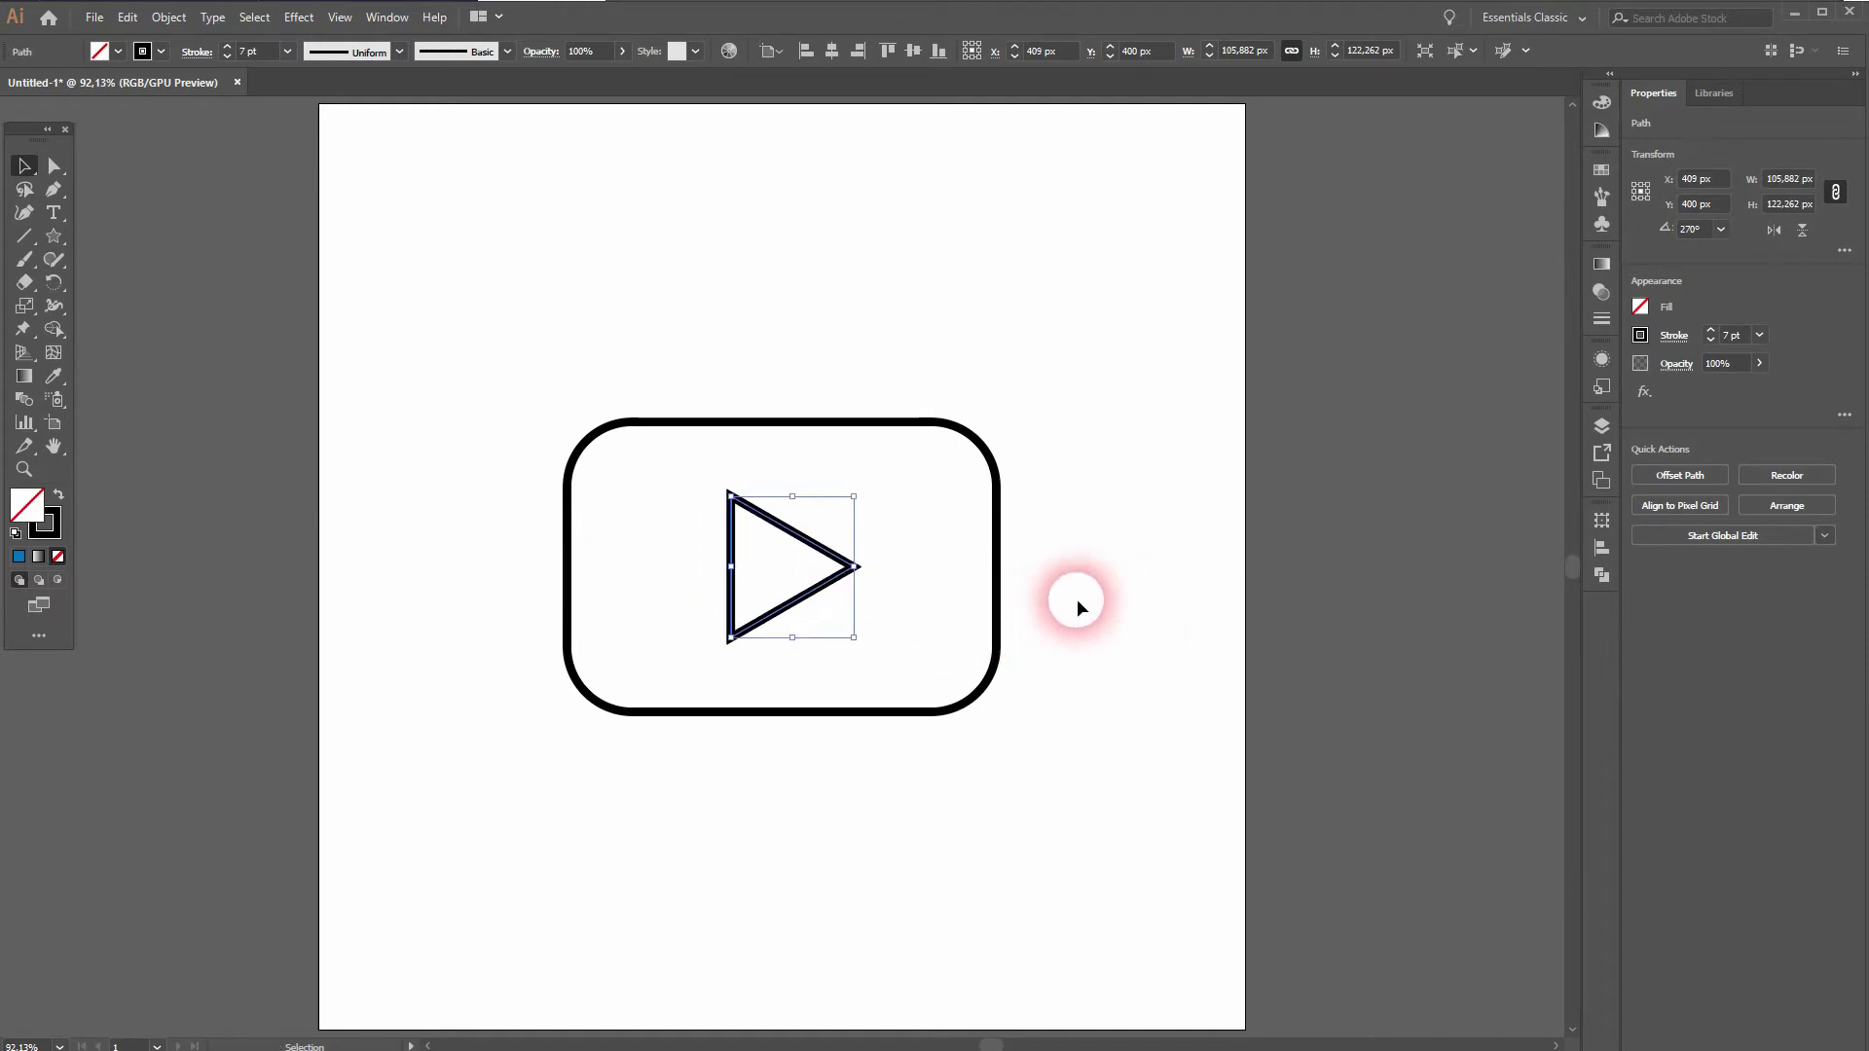
key("Right")
key("Right")
key("Right")
key("ctrl+h")
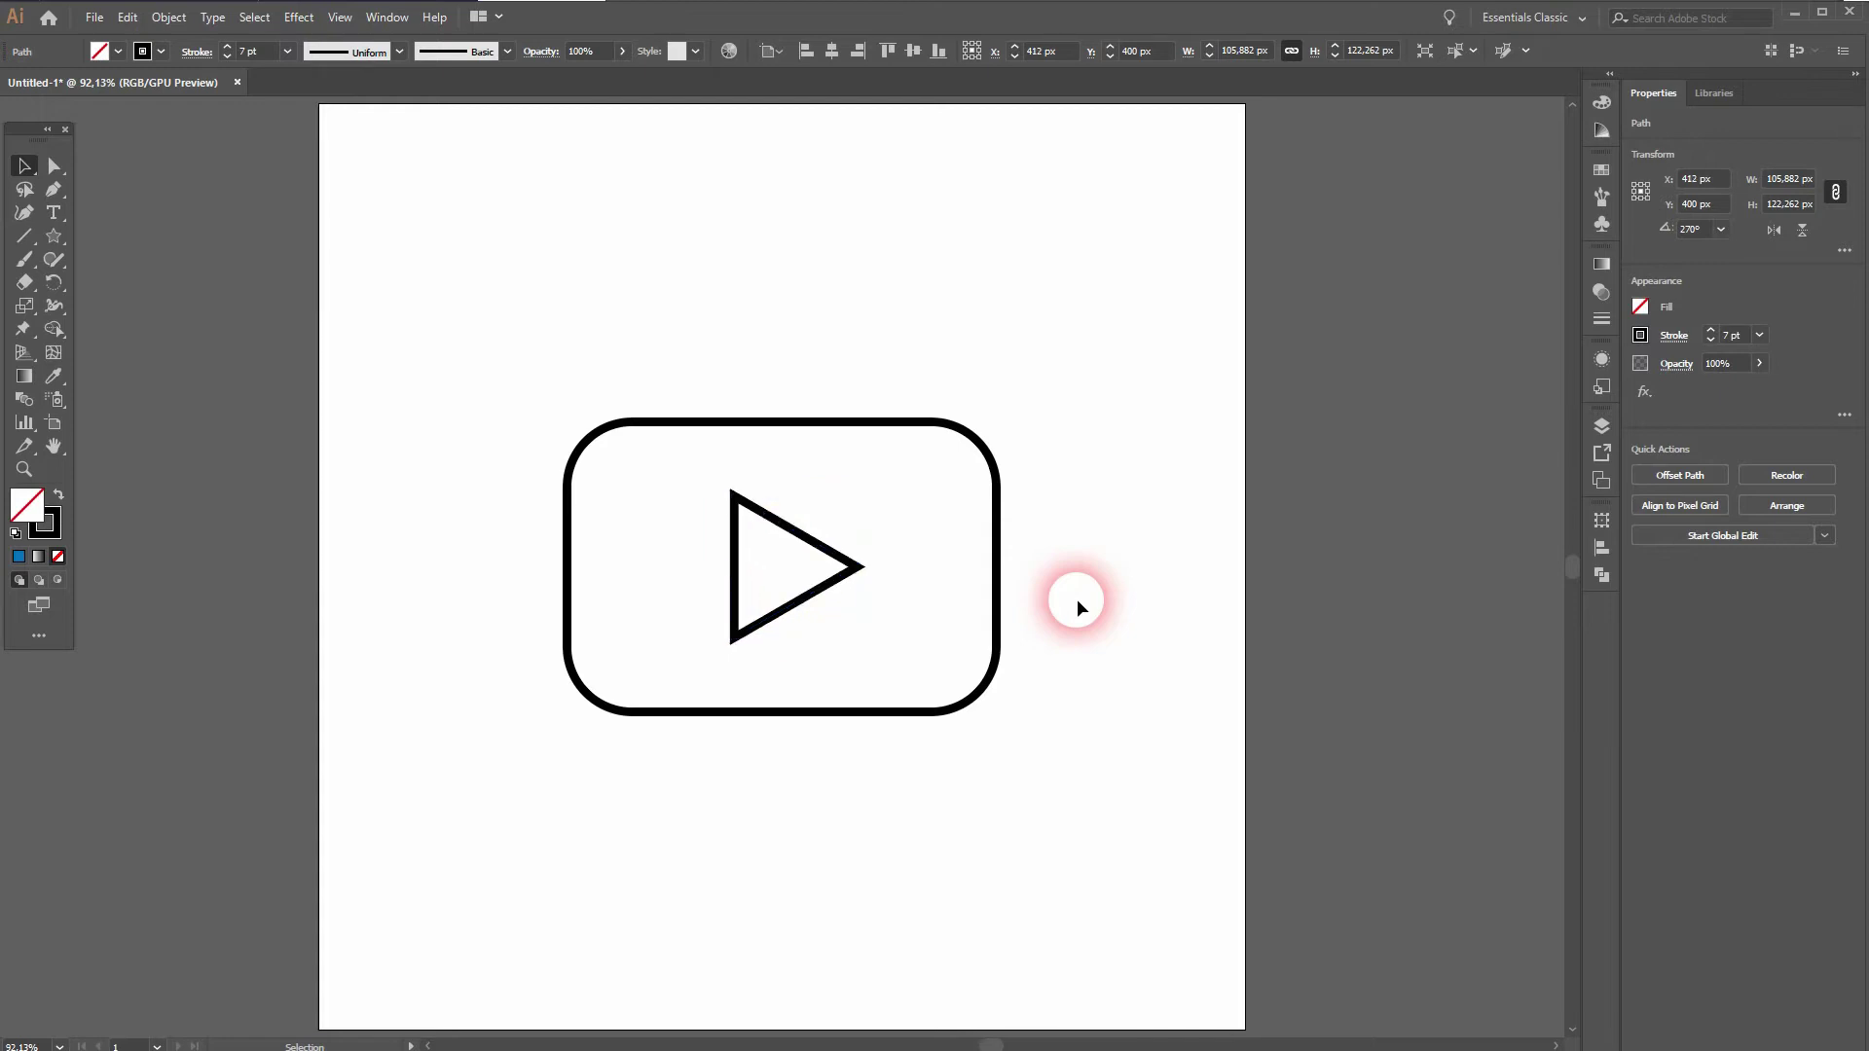
left_click(1077, 598)
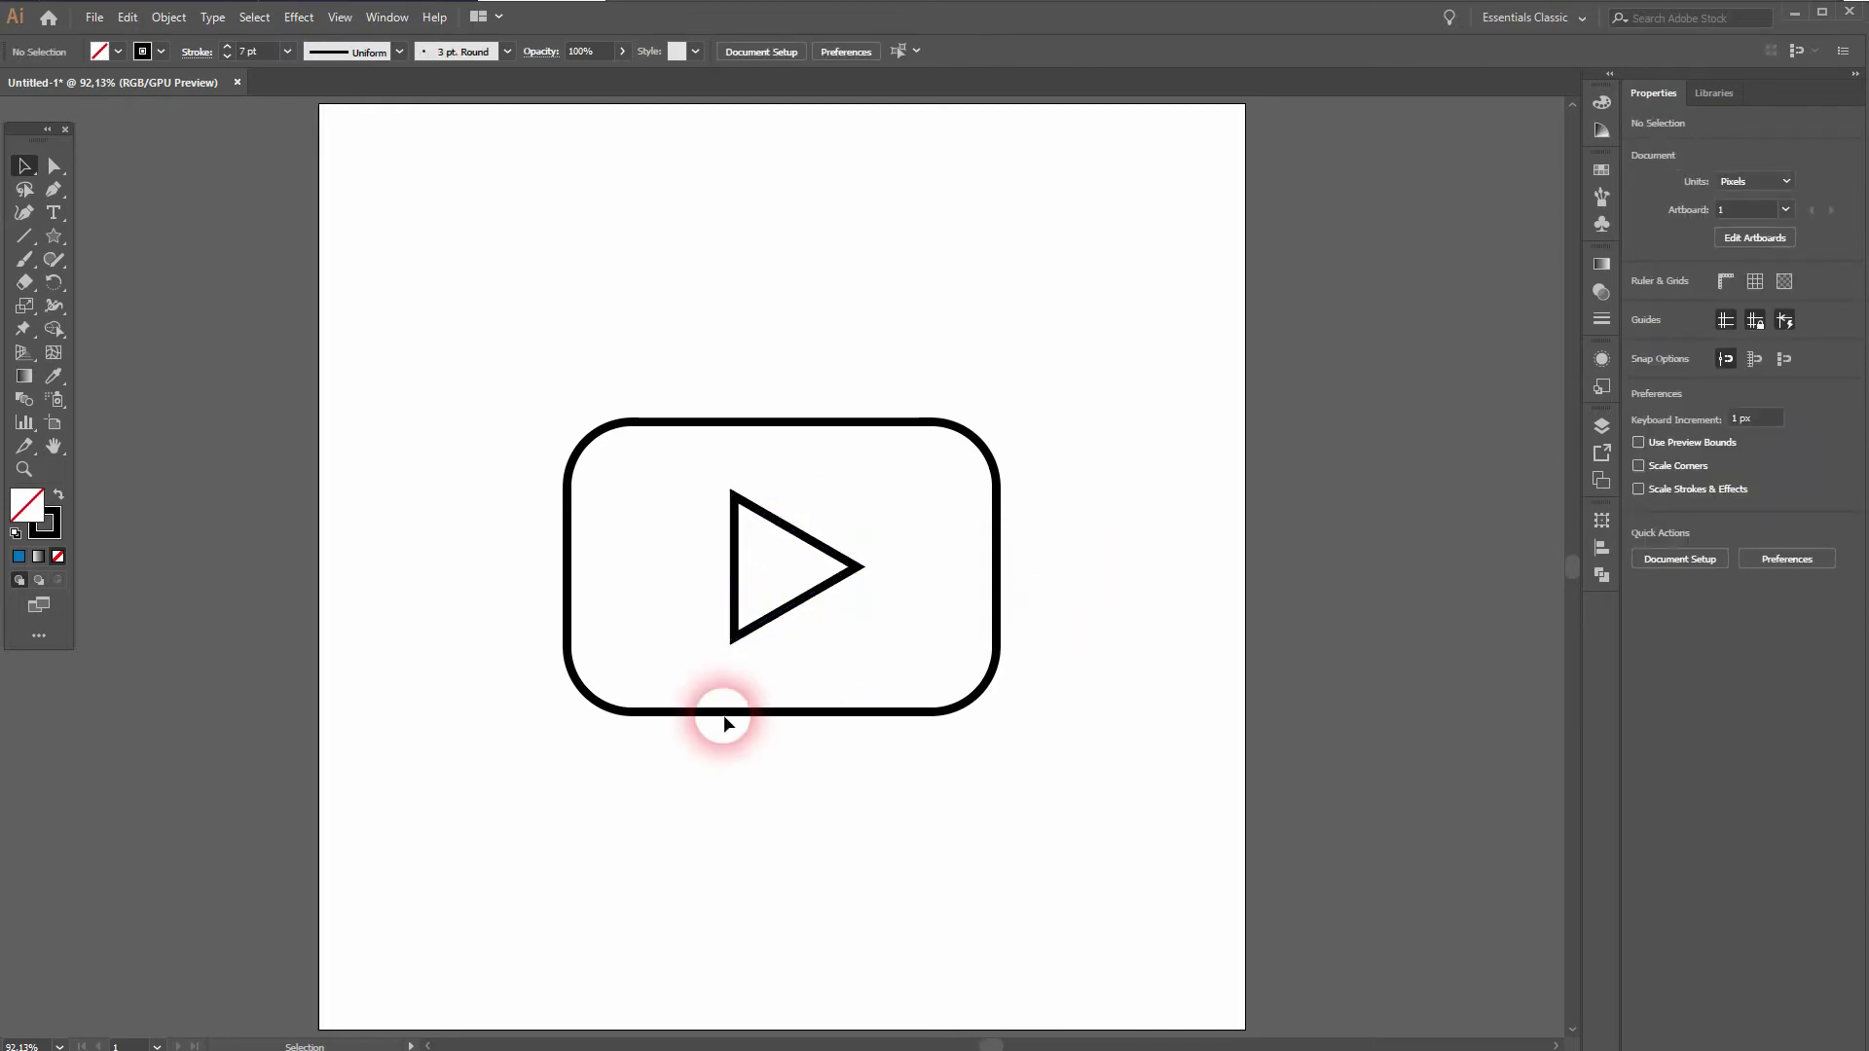
- Trace the triangle's corners with the Pen Tool, then extend a diagonal to the rectangle's top edge
left_click(53, 192)
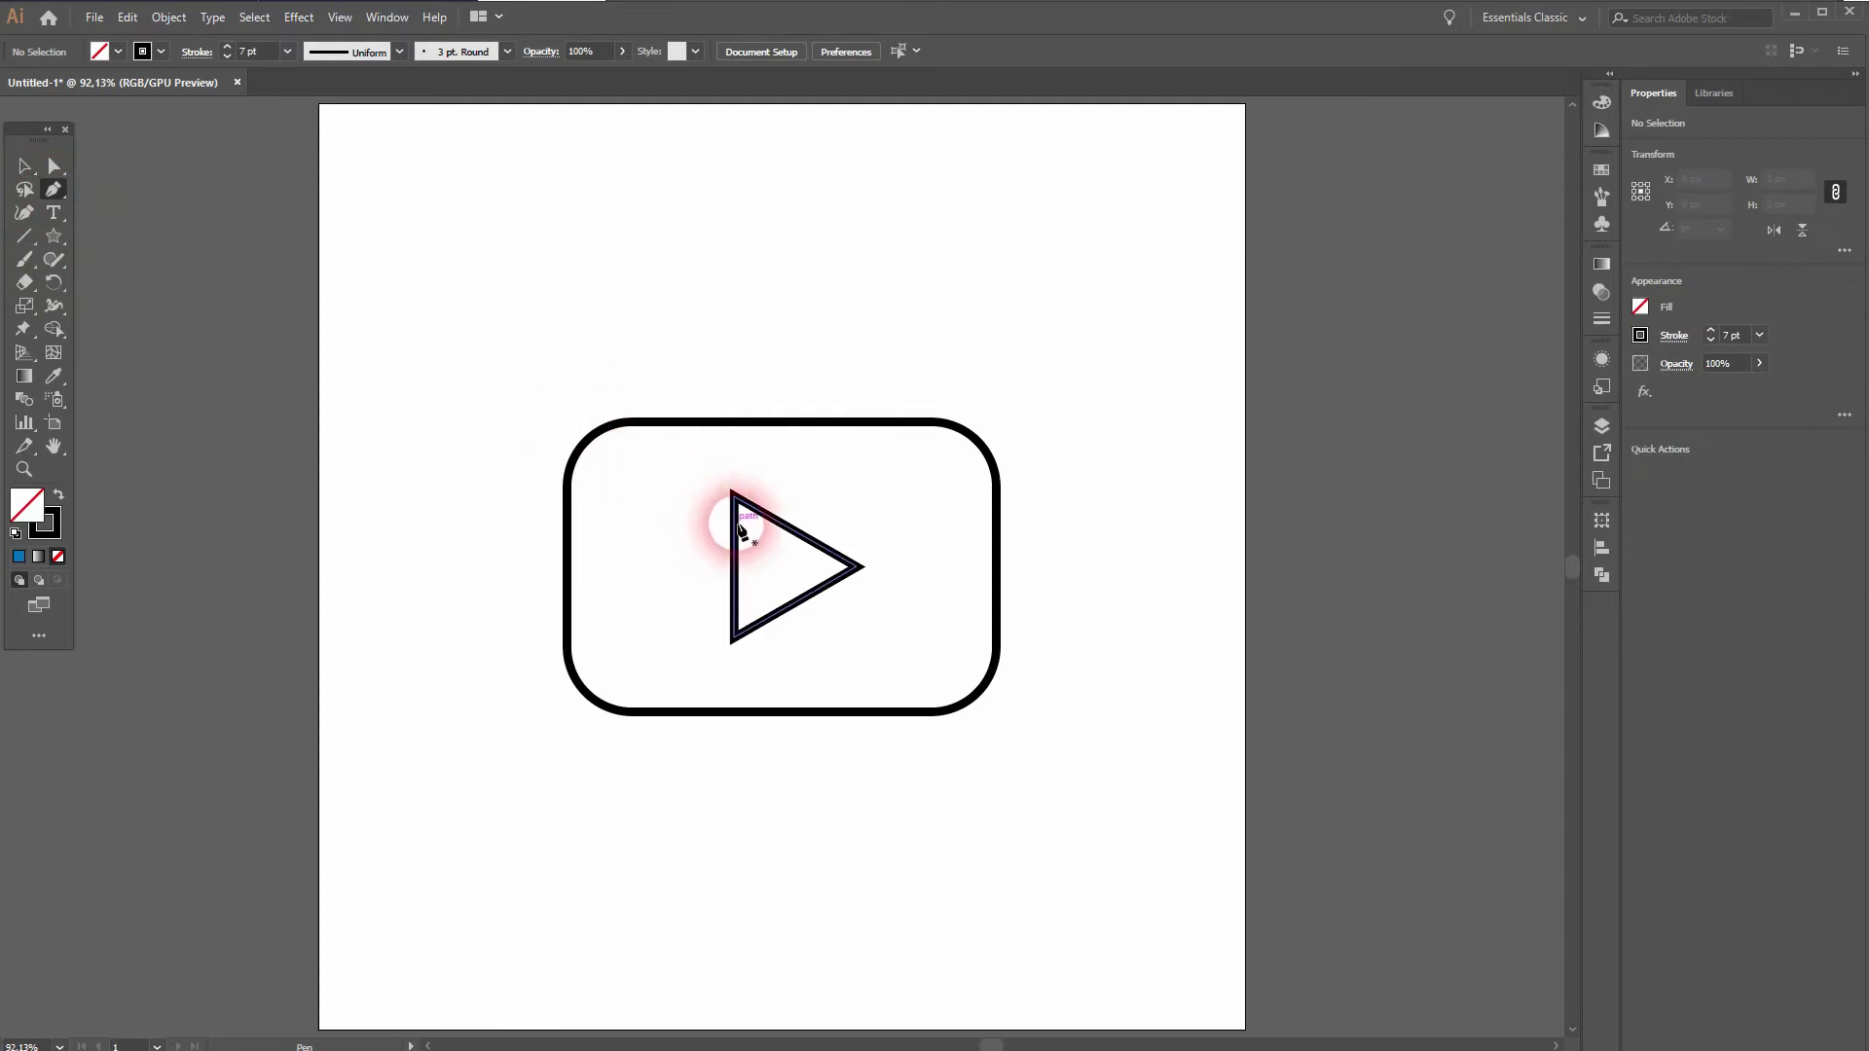
left_click(736, 526)
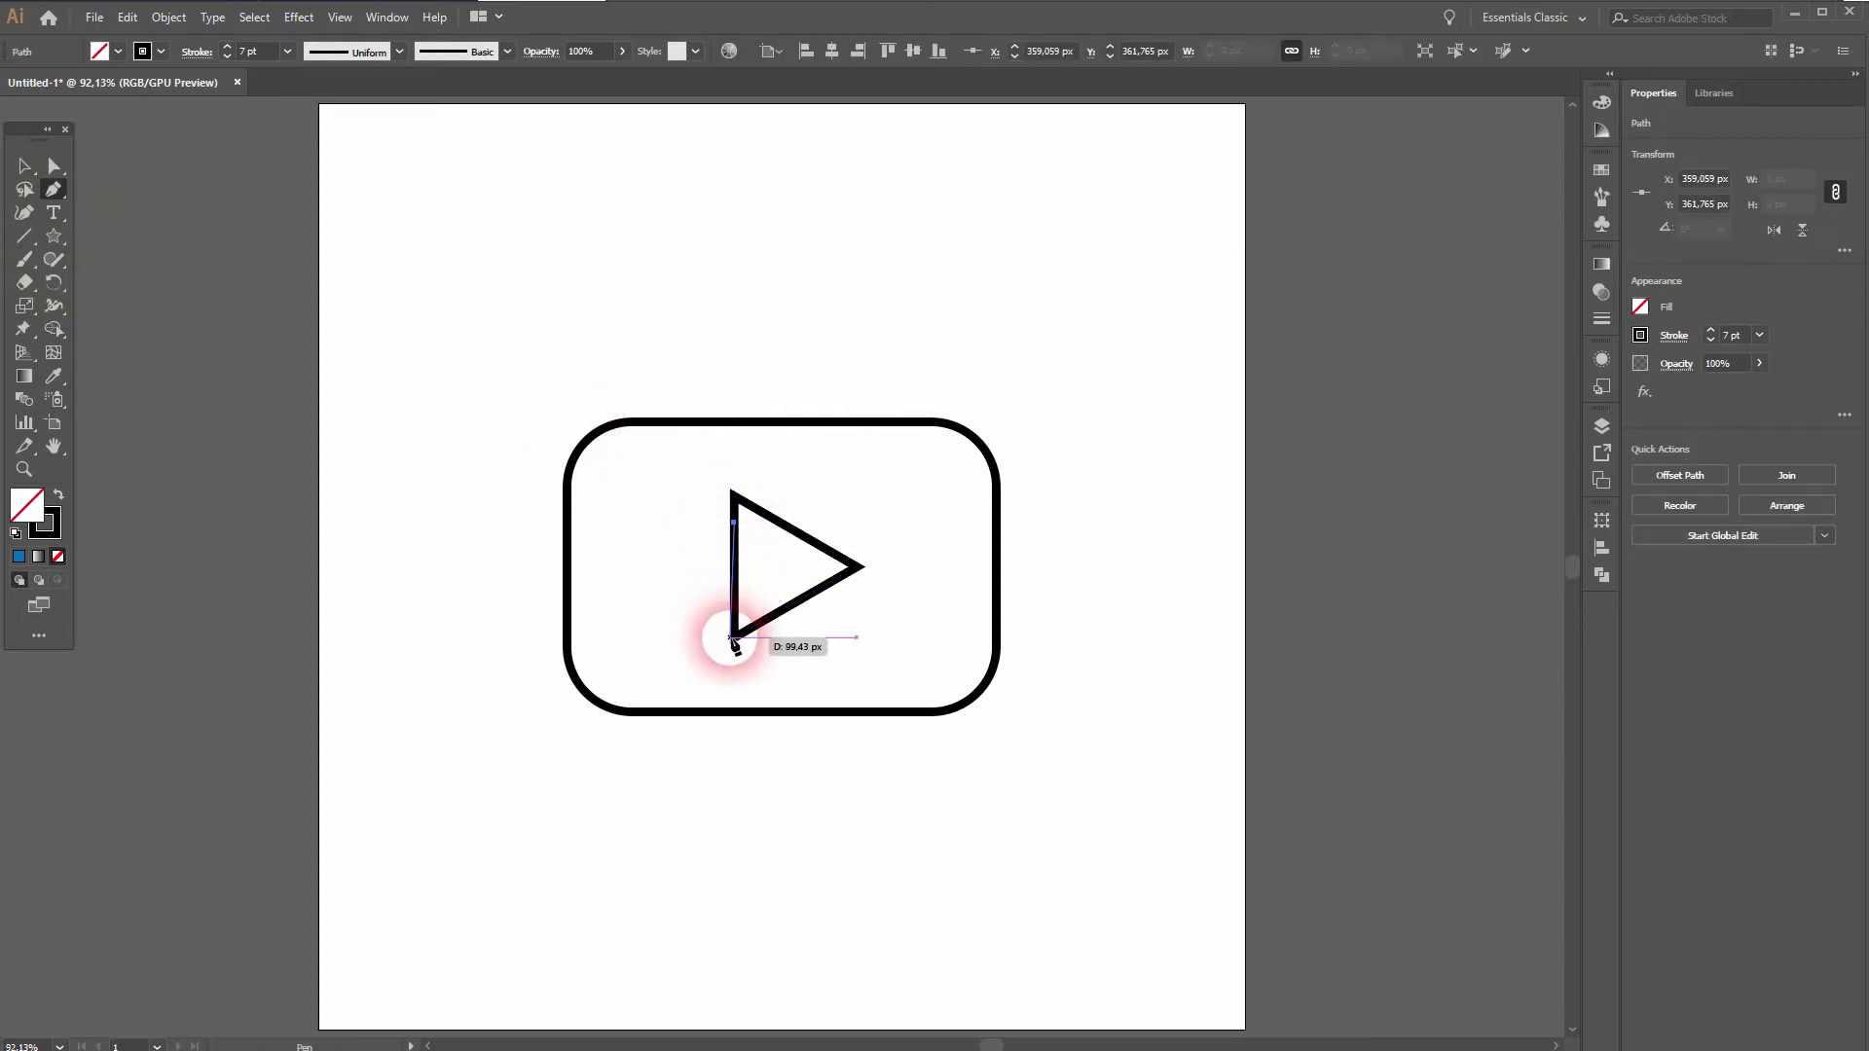
left_click(735, 639)
left_click(860, 567)
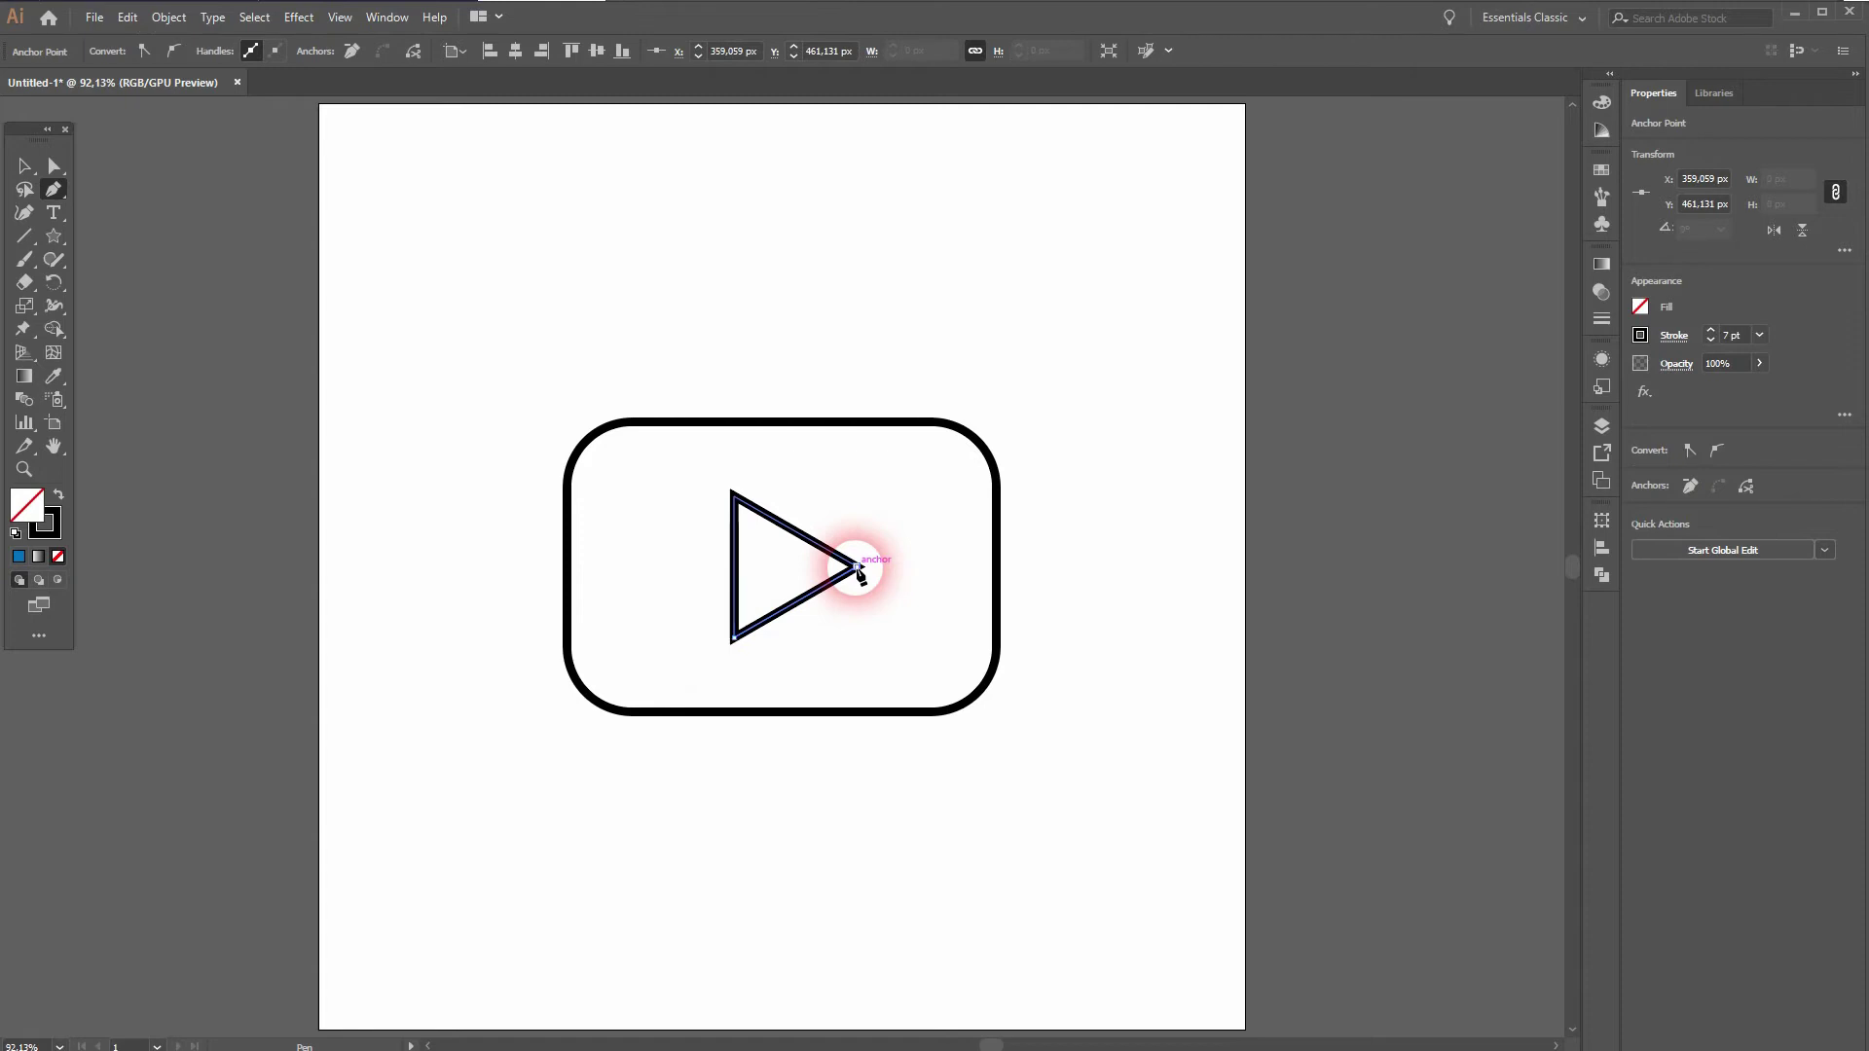
left_click(735, 500)
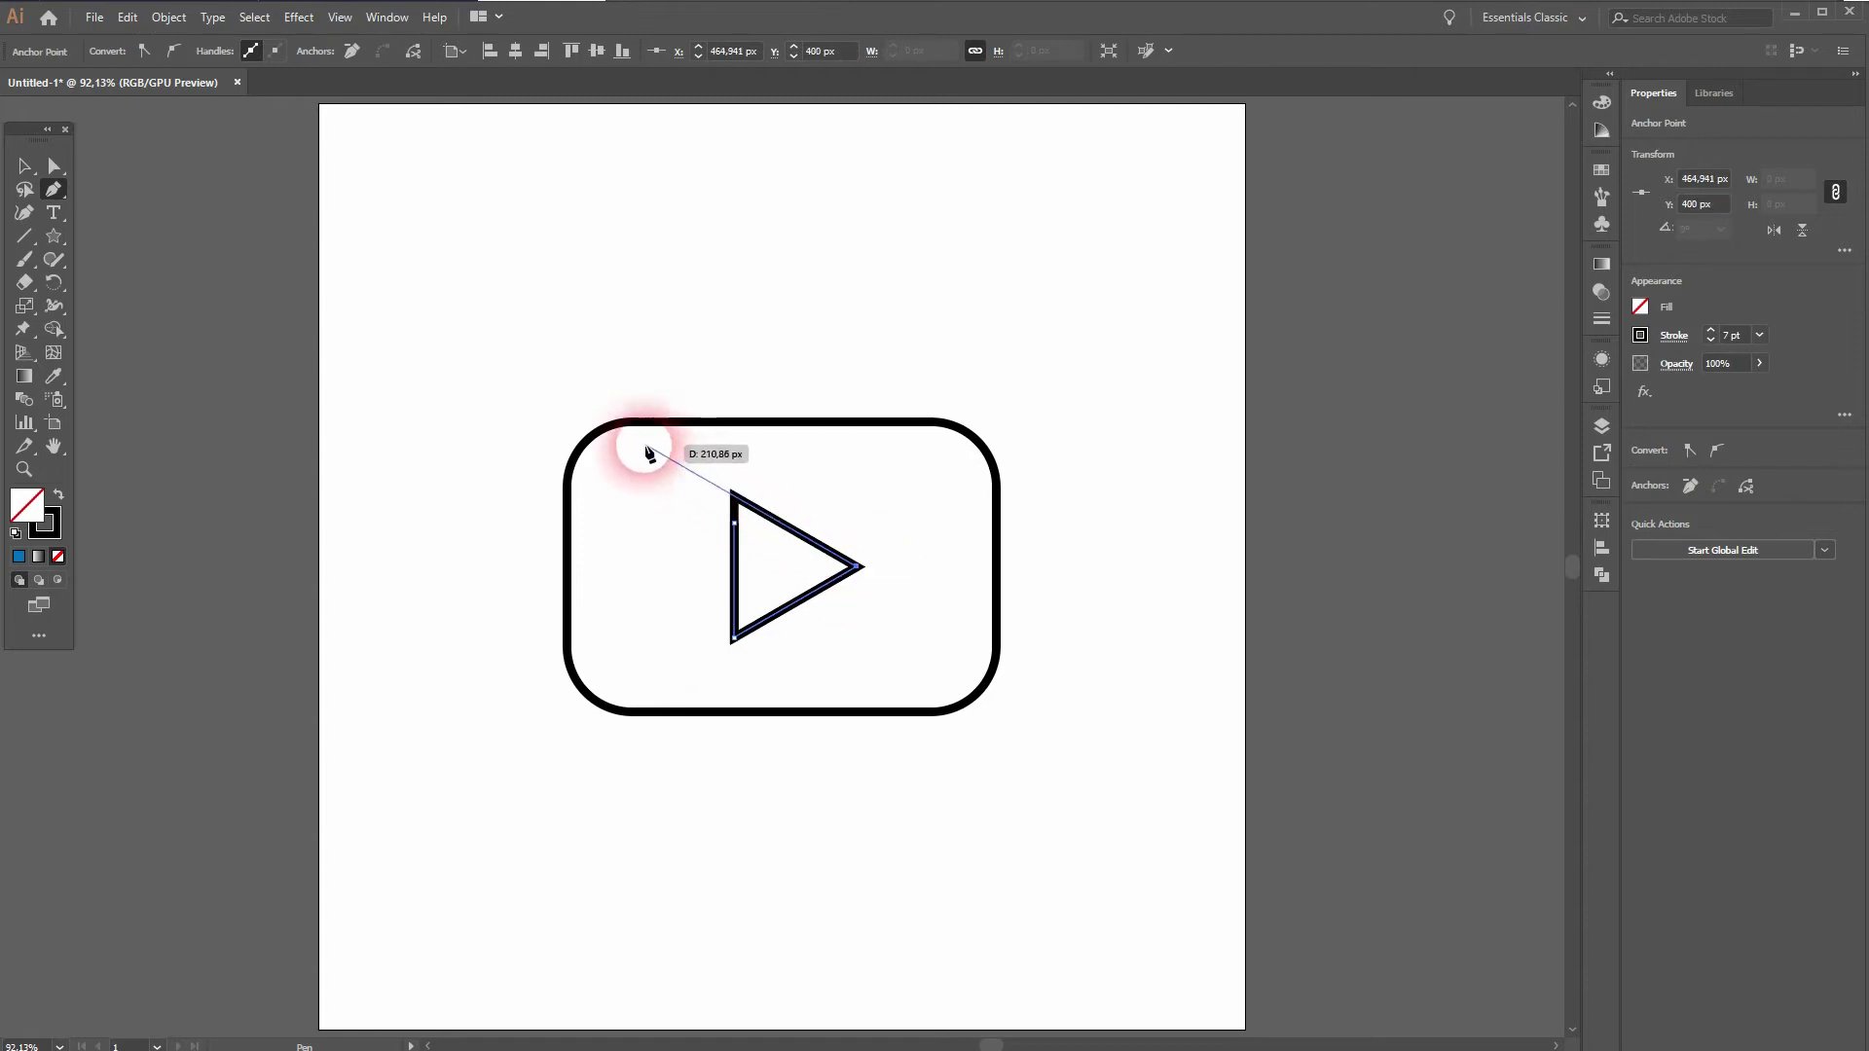
scroll(623, 427, "up", 1)
scroll(622, 426, "up", 3)
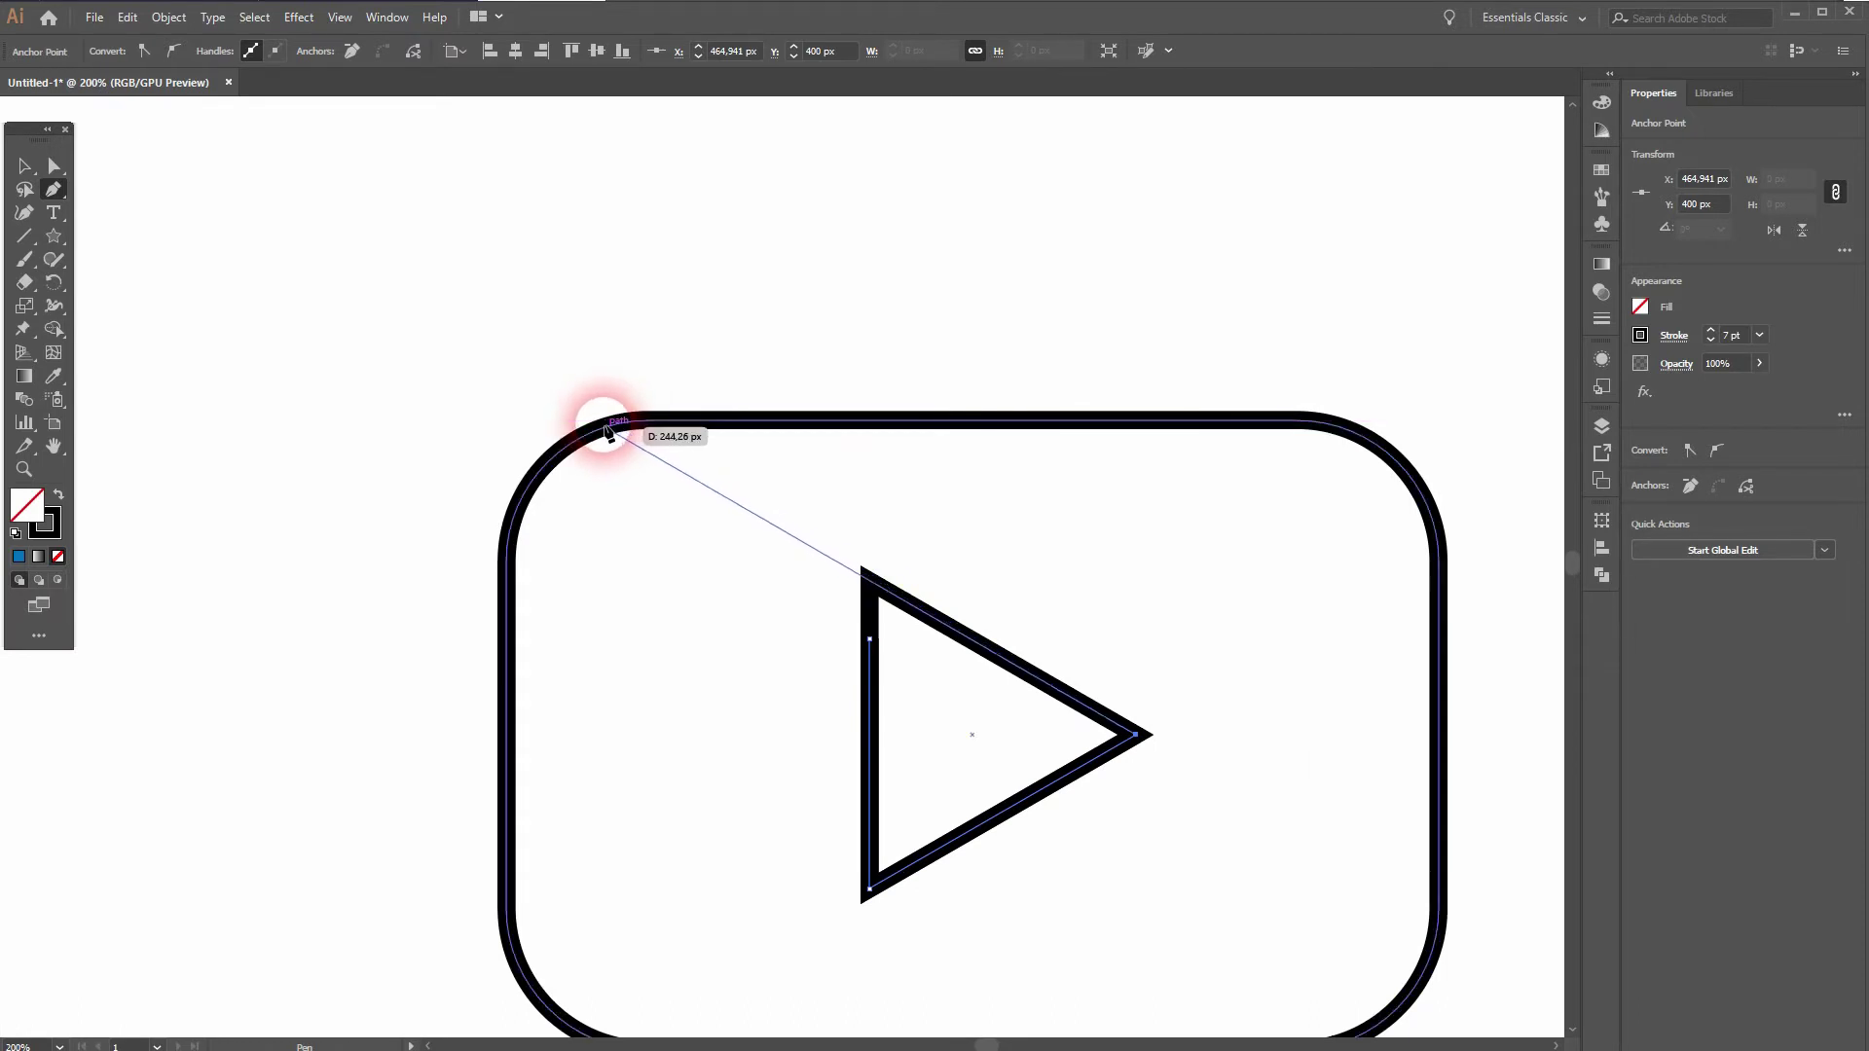
left_click(608, 430)
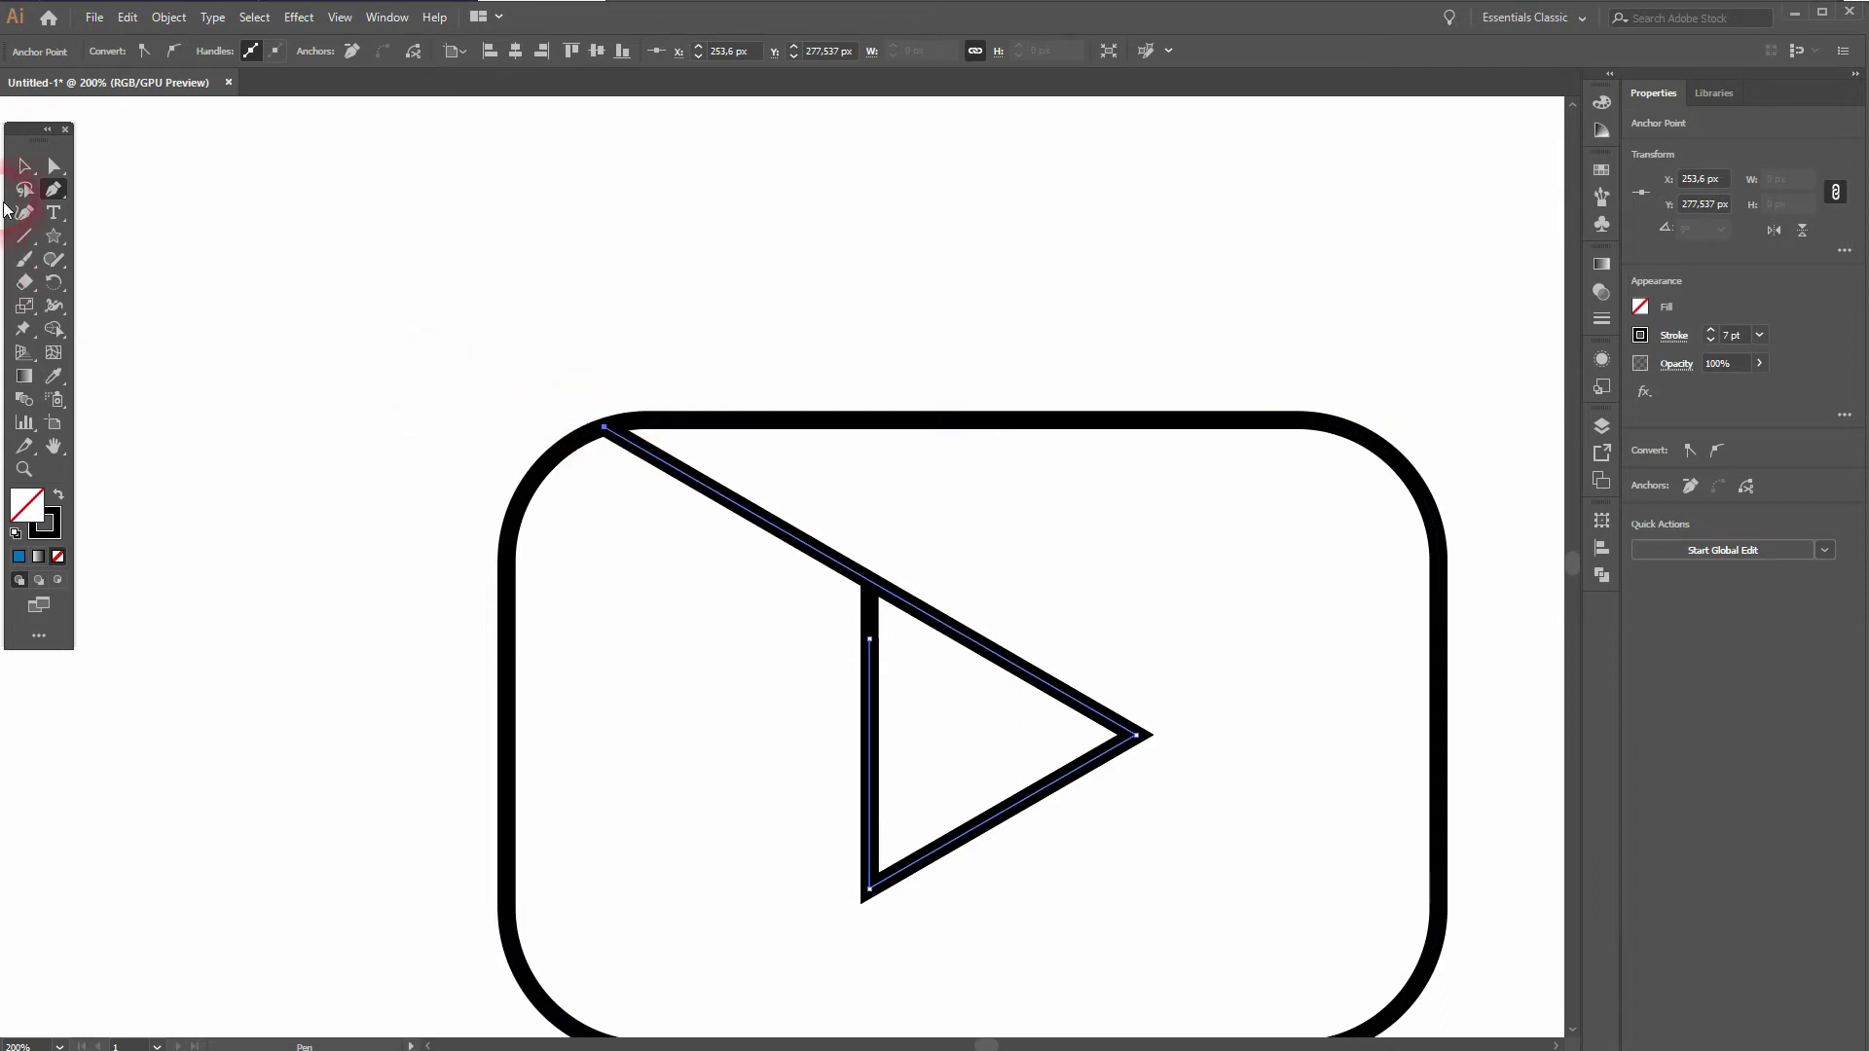
left_click(23, 168)
- Delete the original triangle and set the diagonal's end onto the rectangle's top edge
left_click(249, 656)
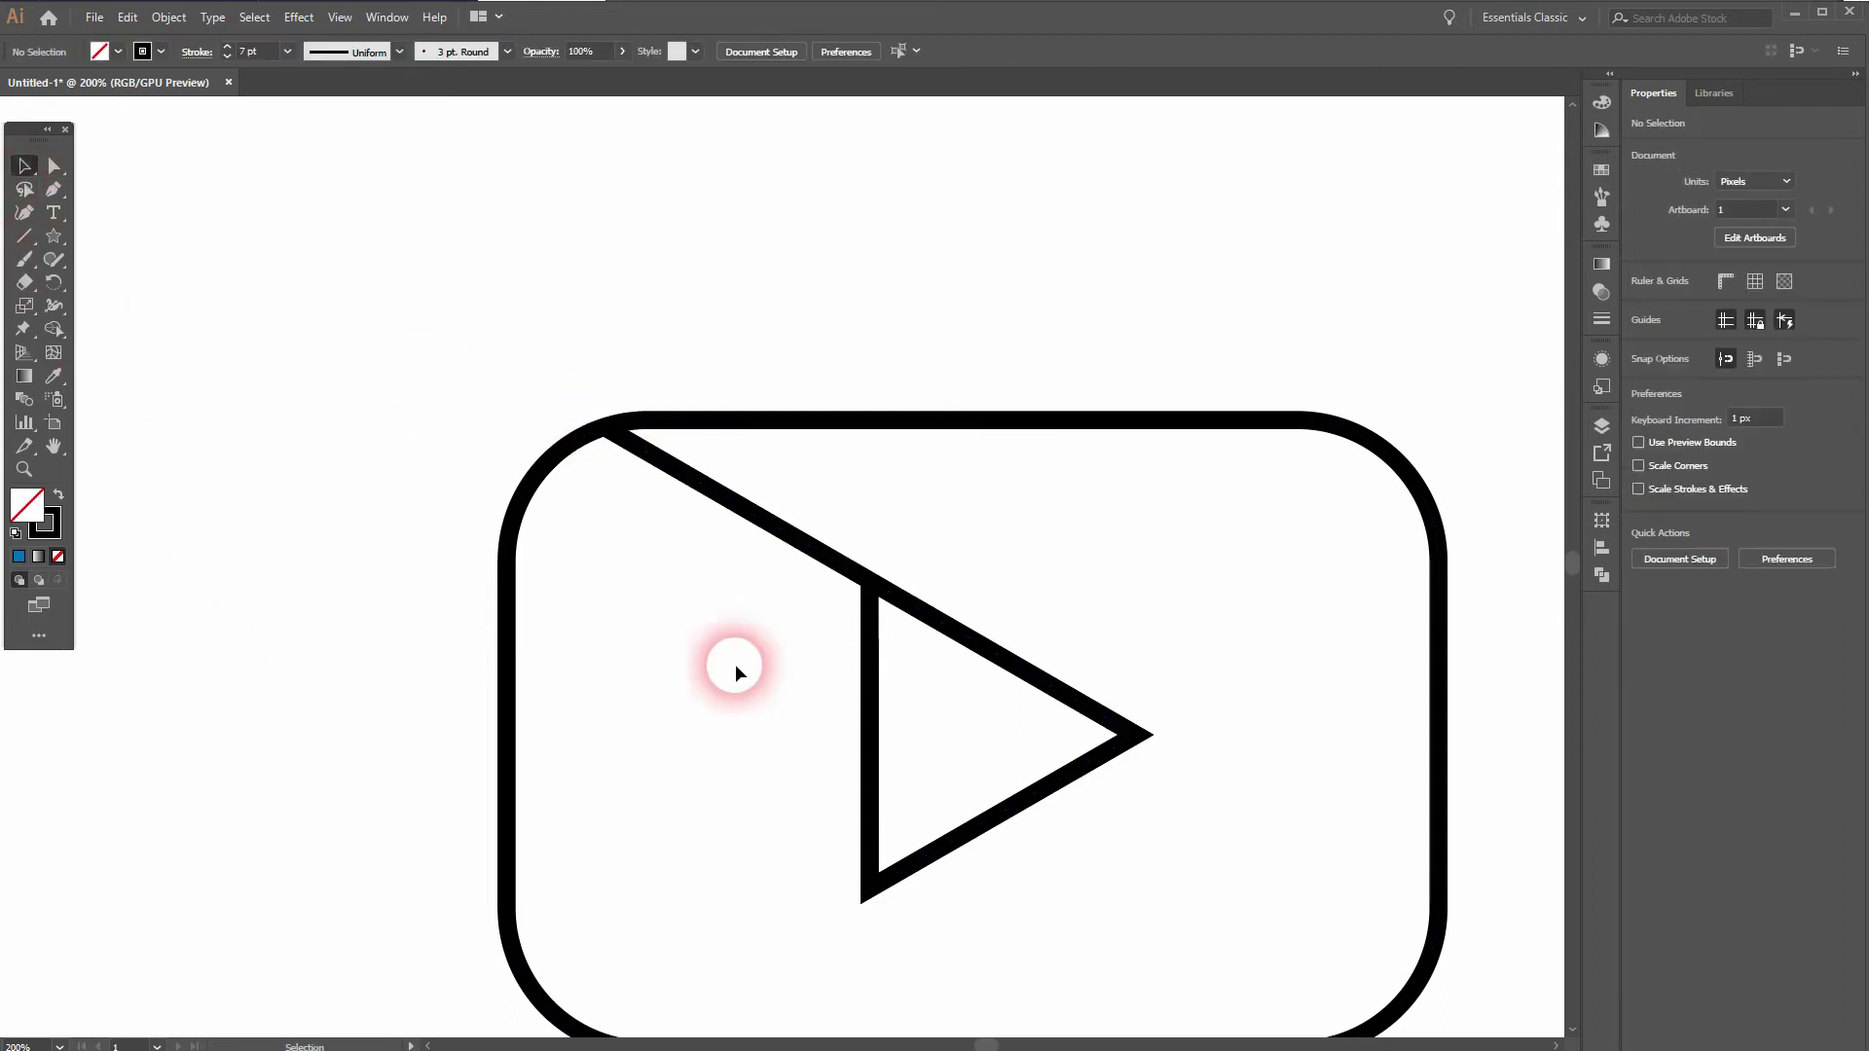
left_click(869, 618)
key("Delete")
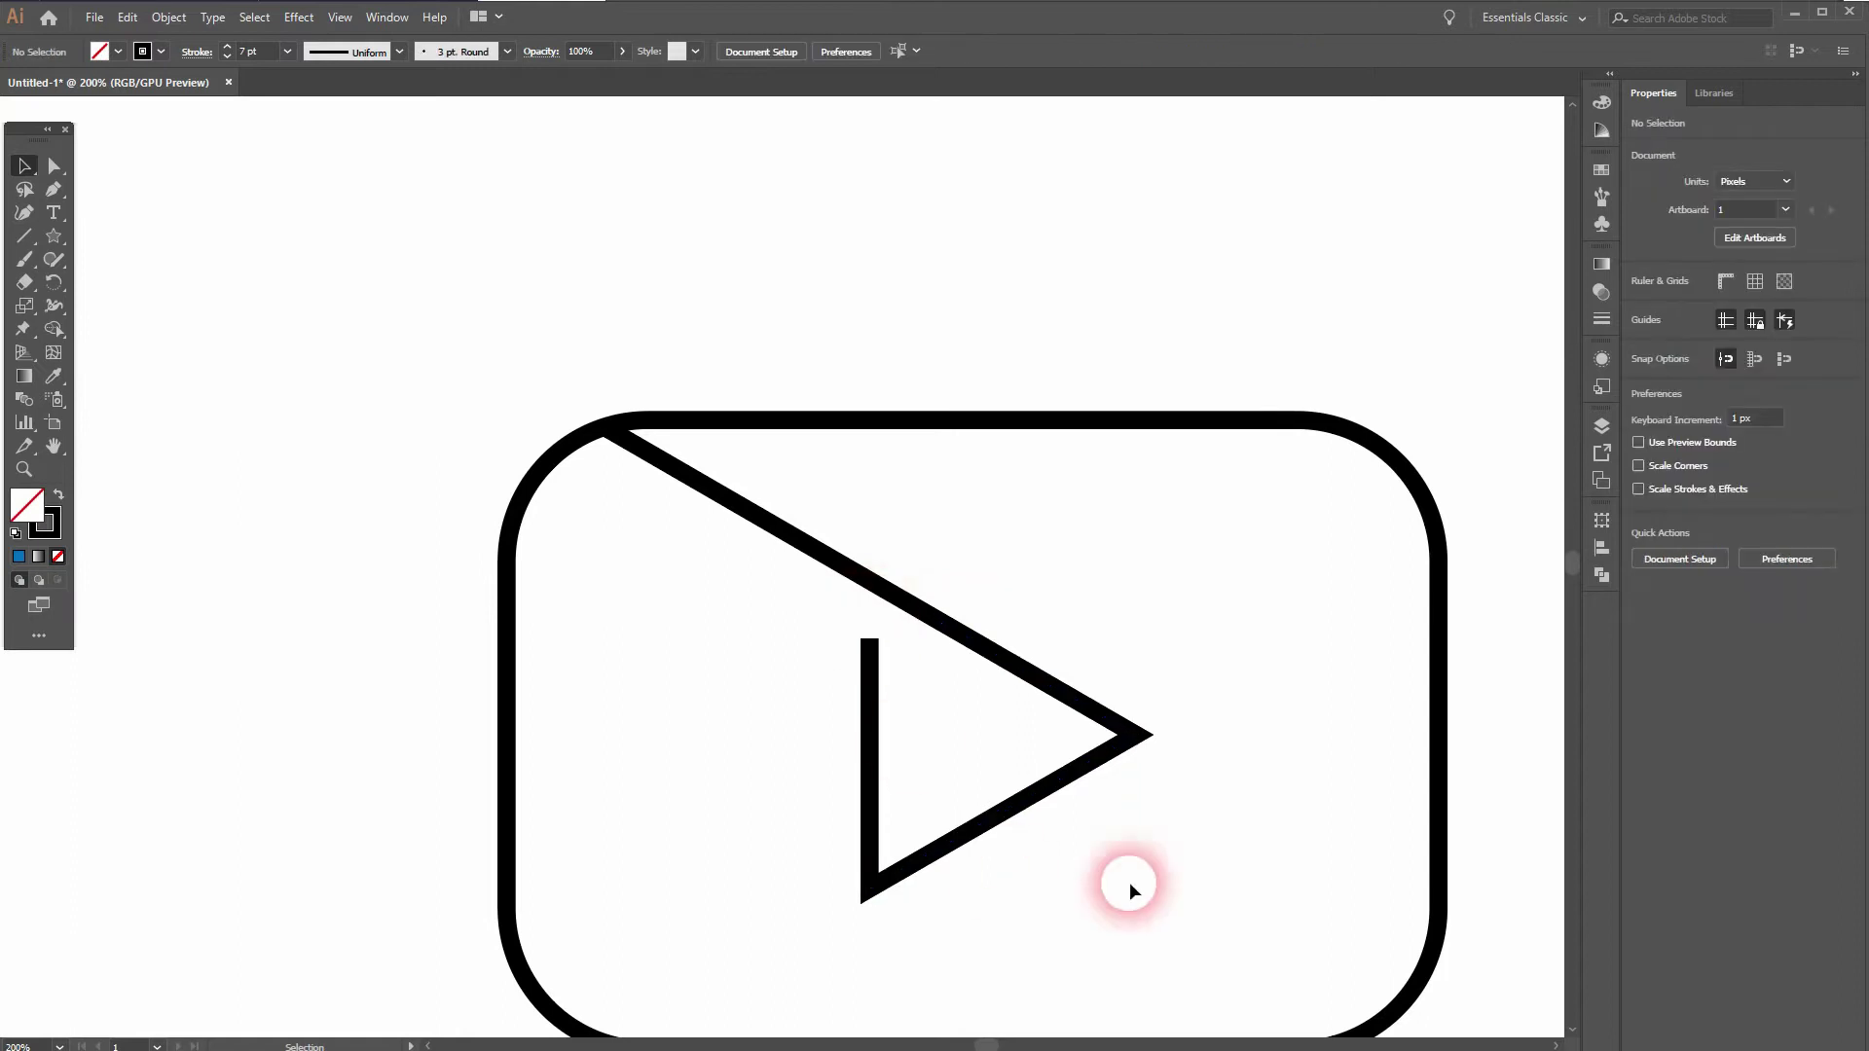
left_click_drag(1244, 860, 1130, 680)
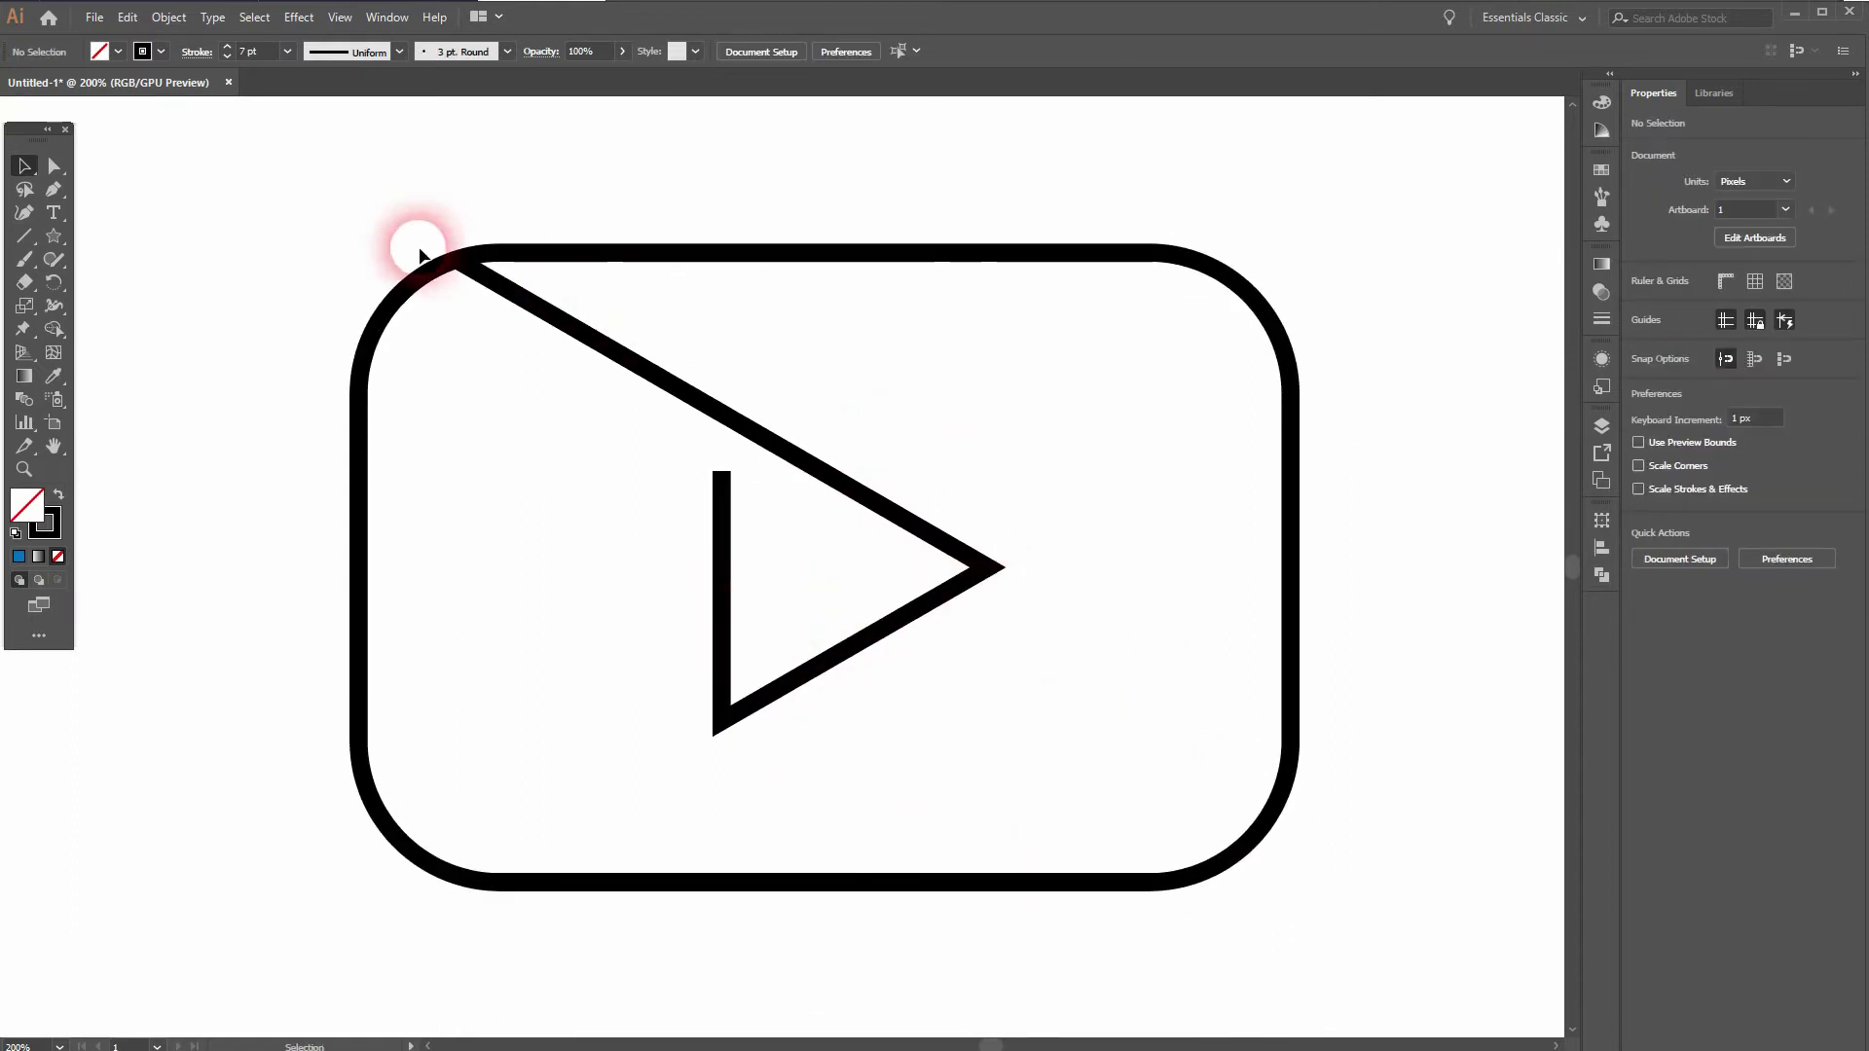
left_click_drag(457, 260, 497, 255)
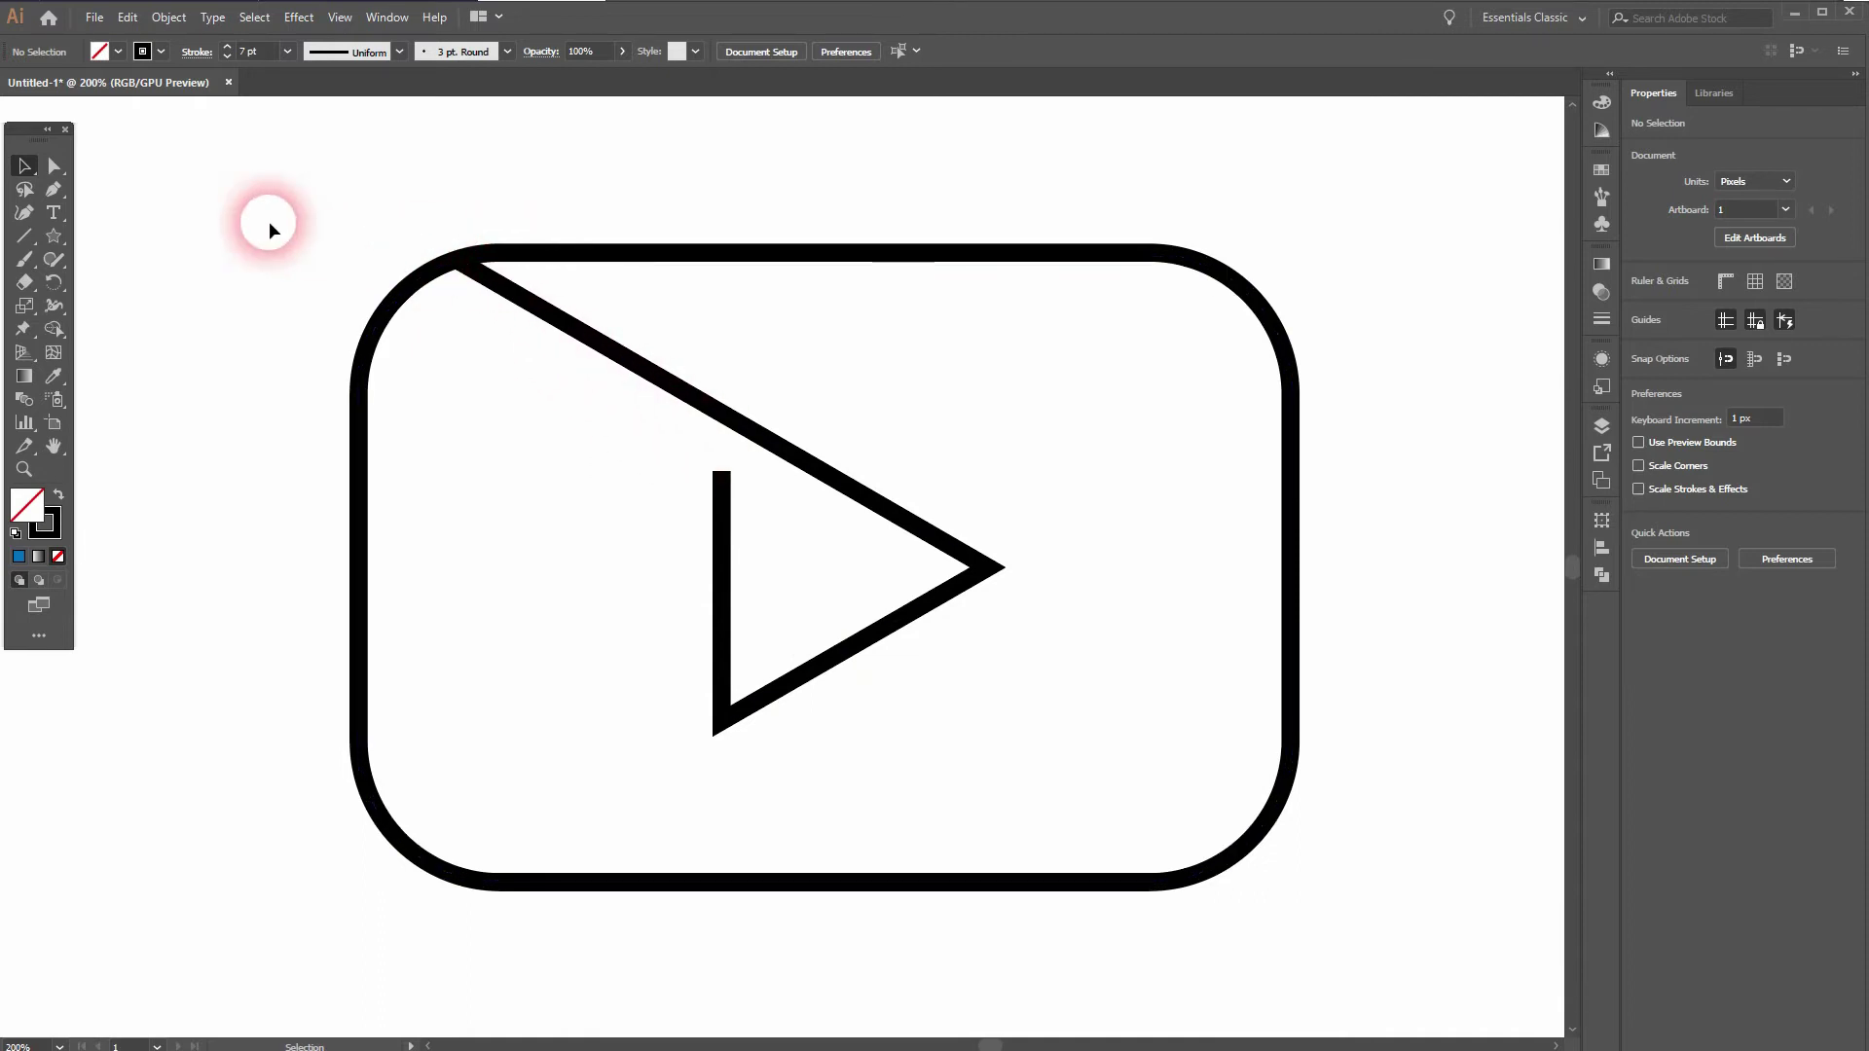
- Draw a pen line along the rounded rectangle's top edge to its right end, then select the outline
left_click(53, 189)
left_click(568, 261, "ctrl")
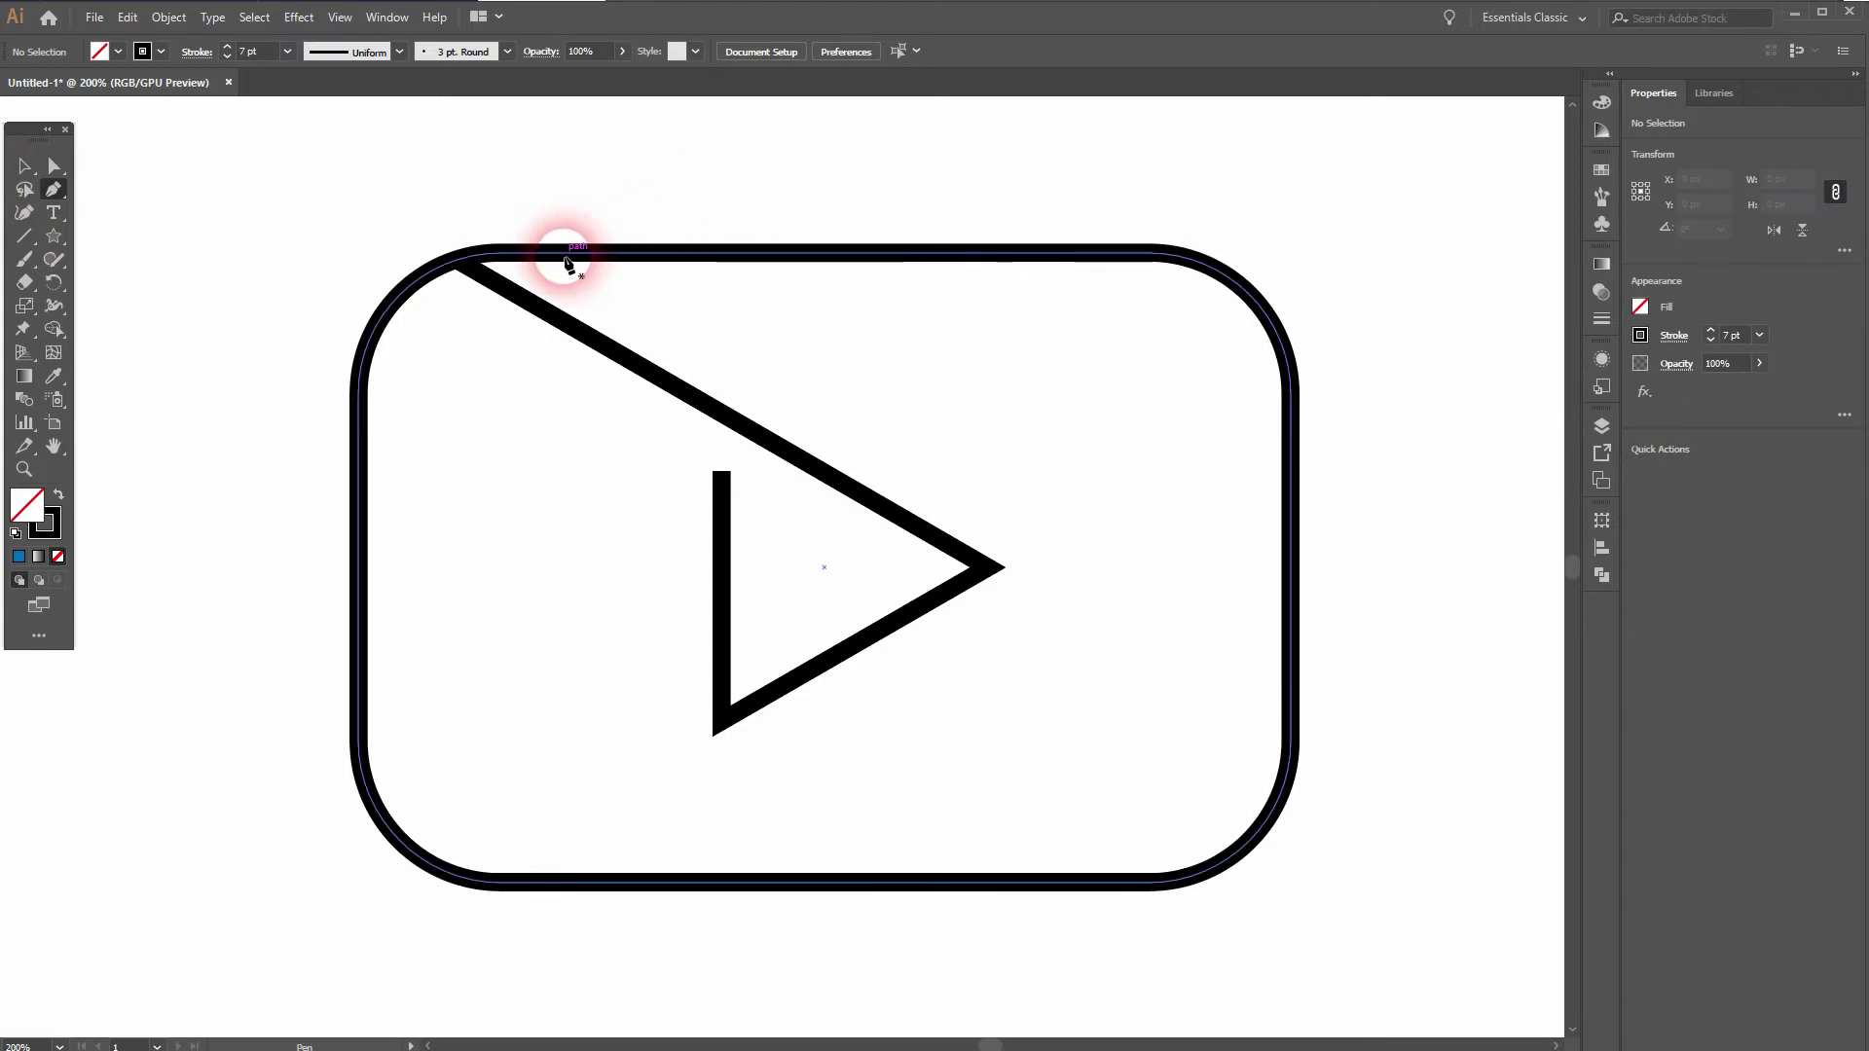
left_click(564, 255)
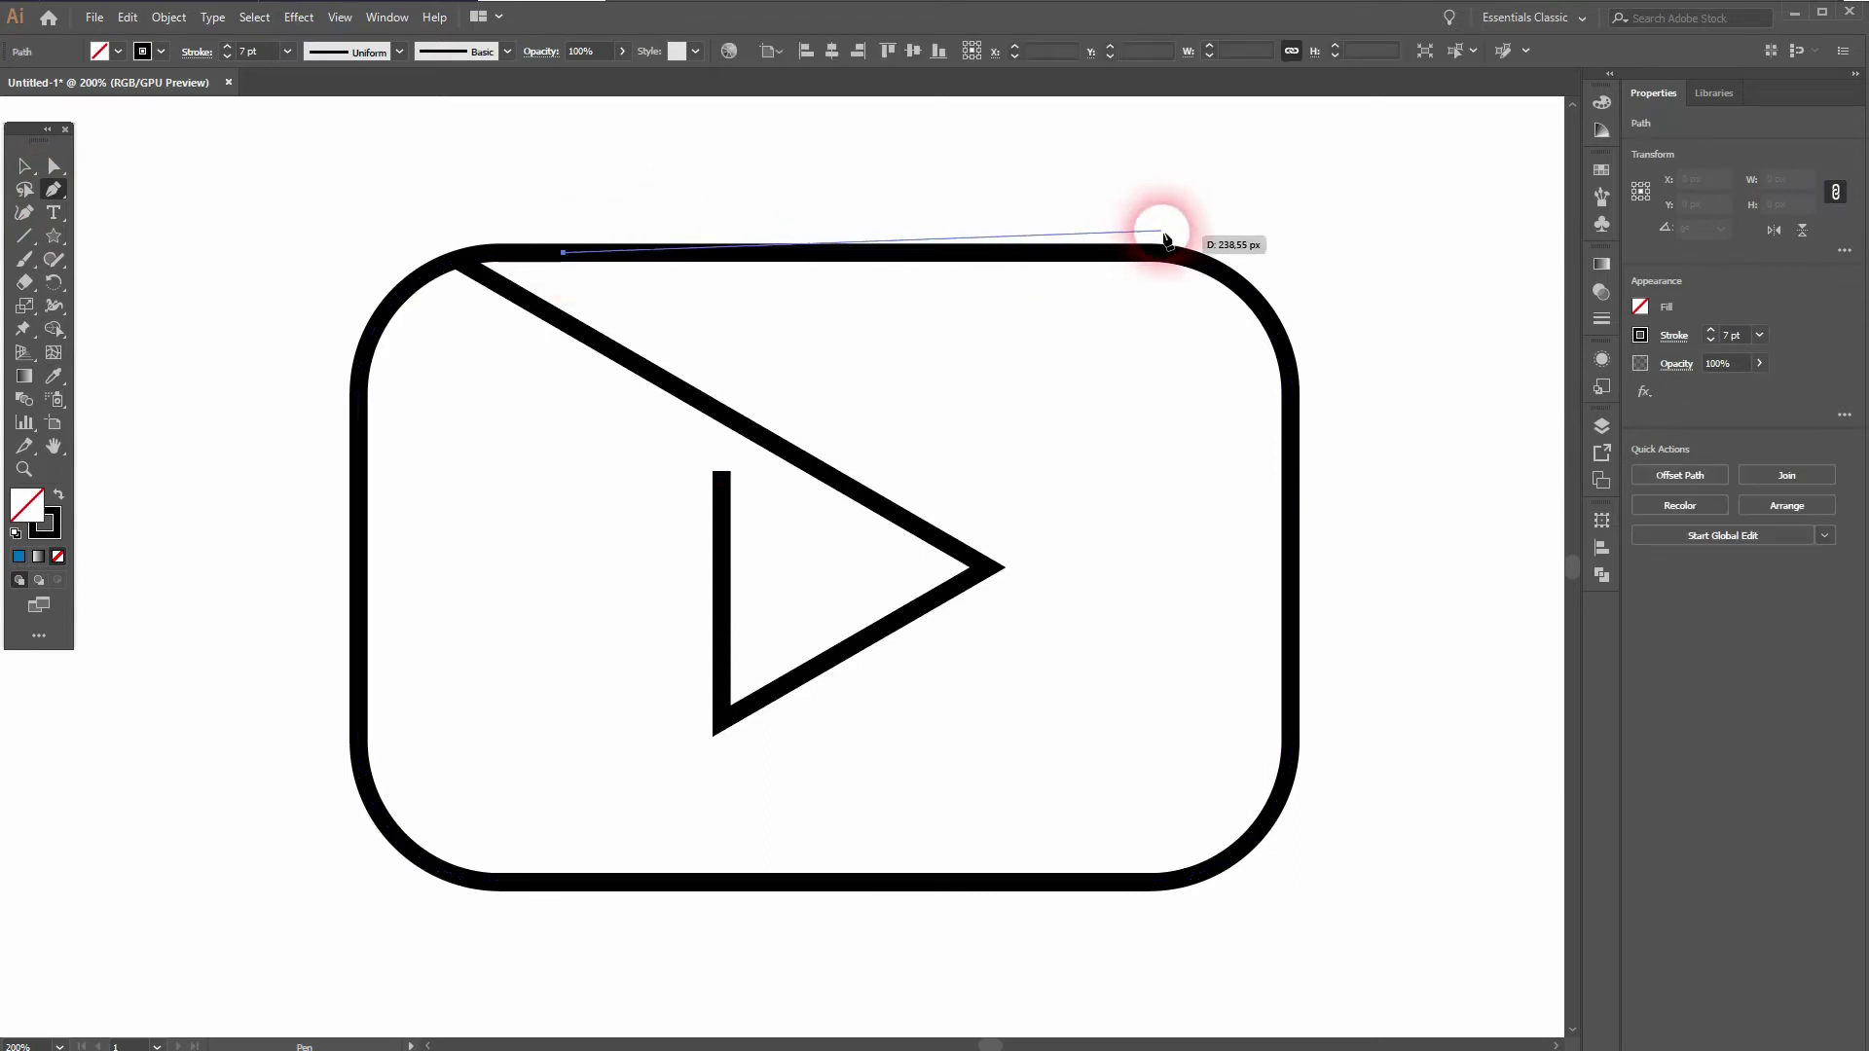
left_click(1149, 255)
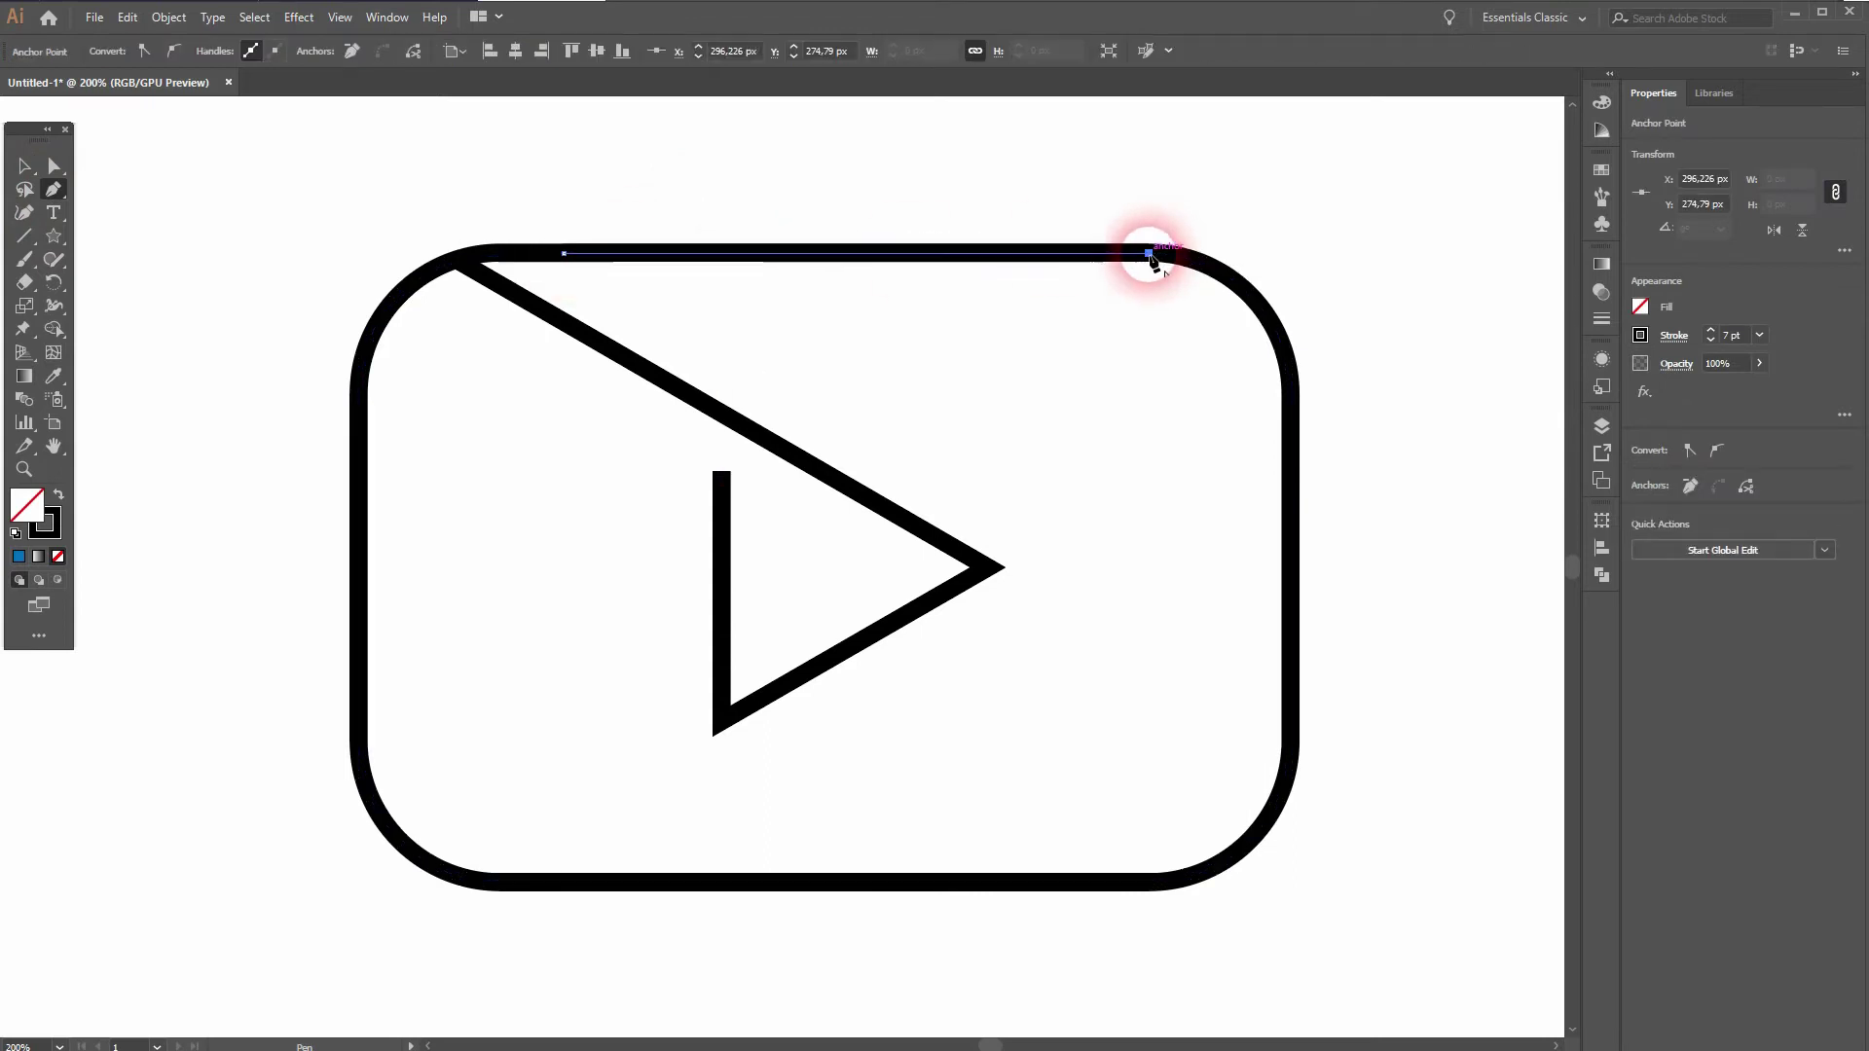
left_click(1416, 407, "ctrl")
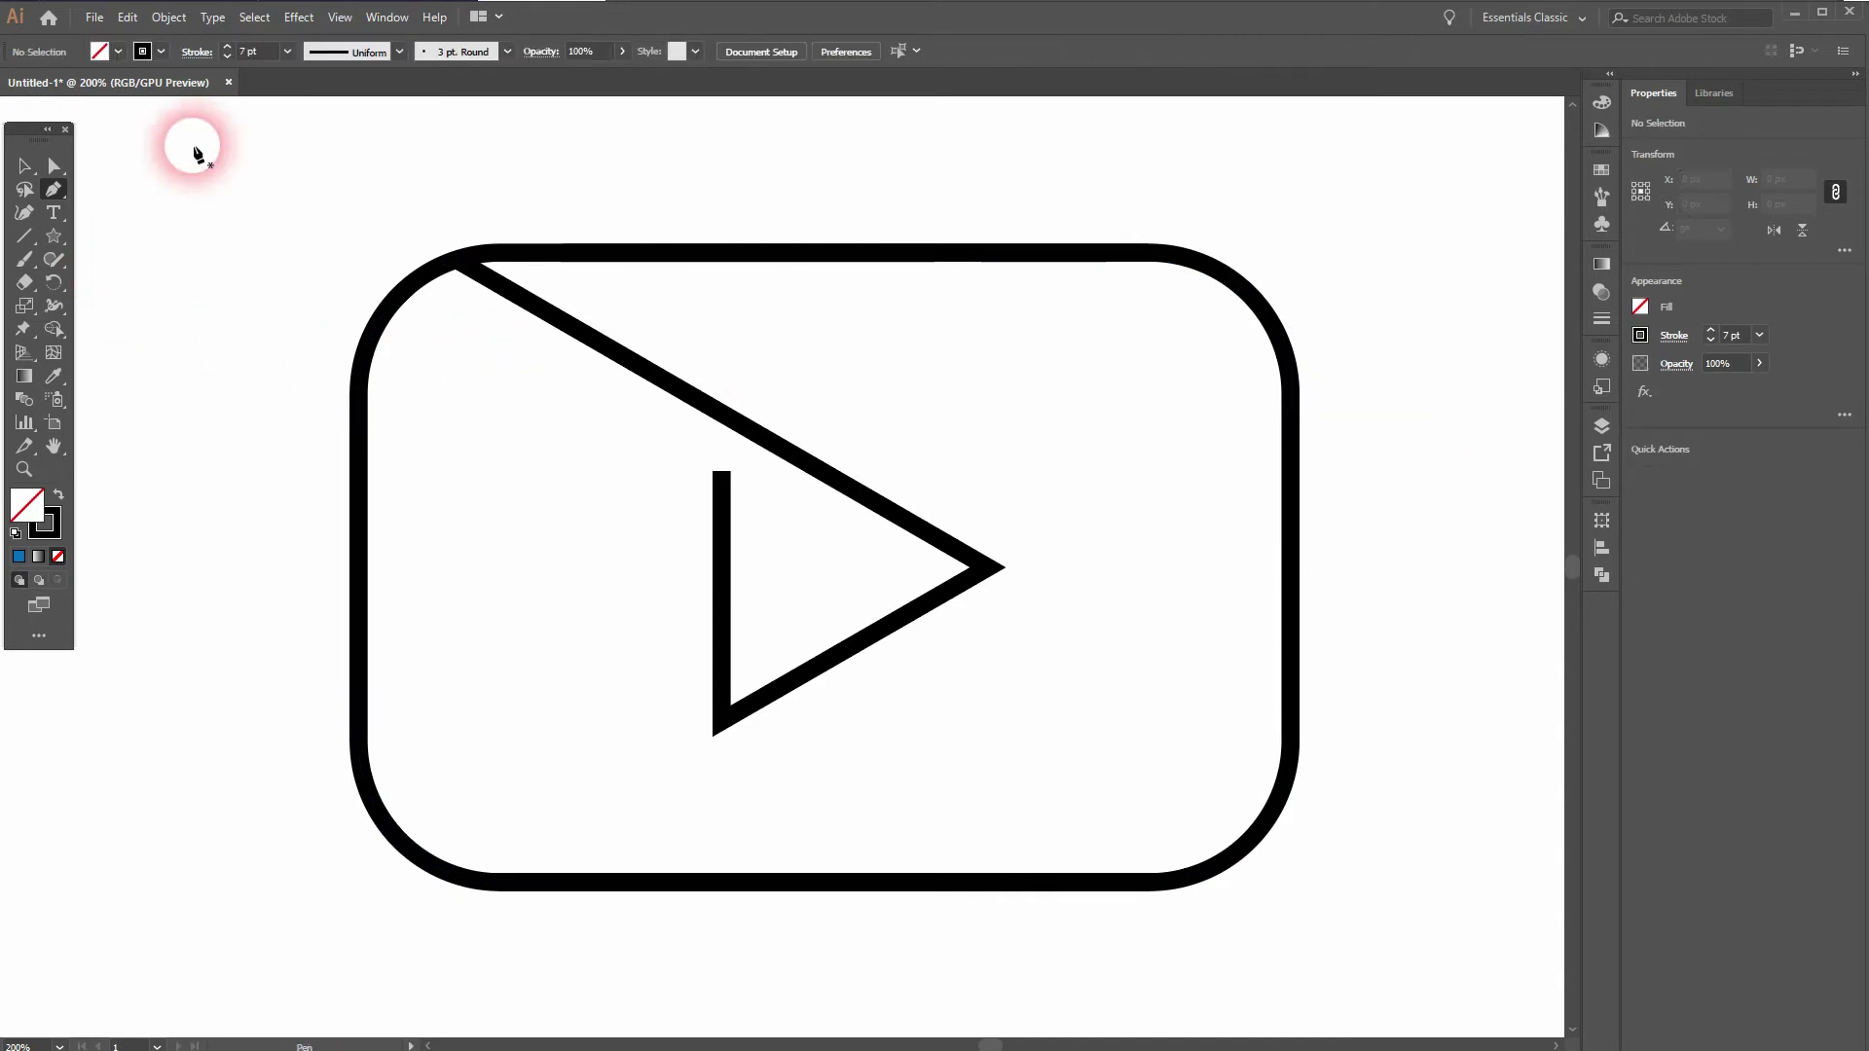
left_click(24, 166)
left_click_drag(271, 163, 989, 501)
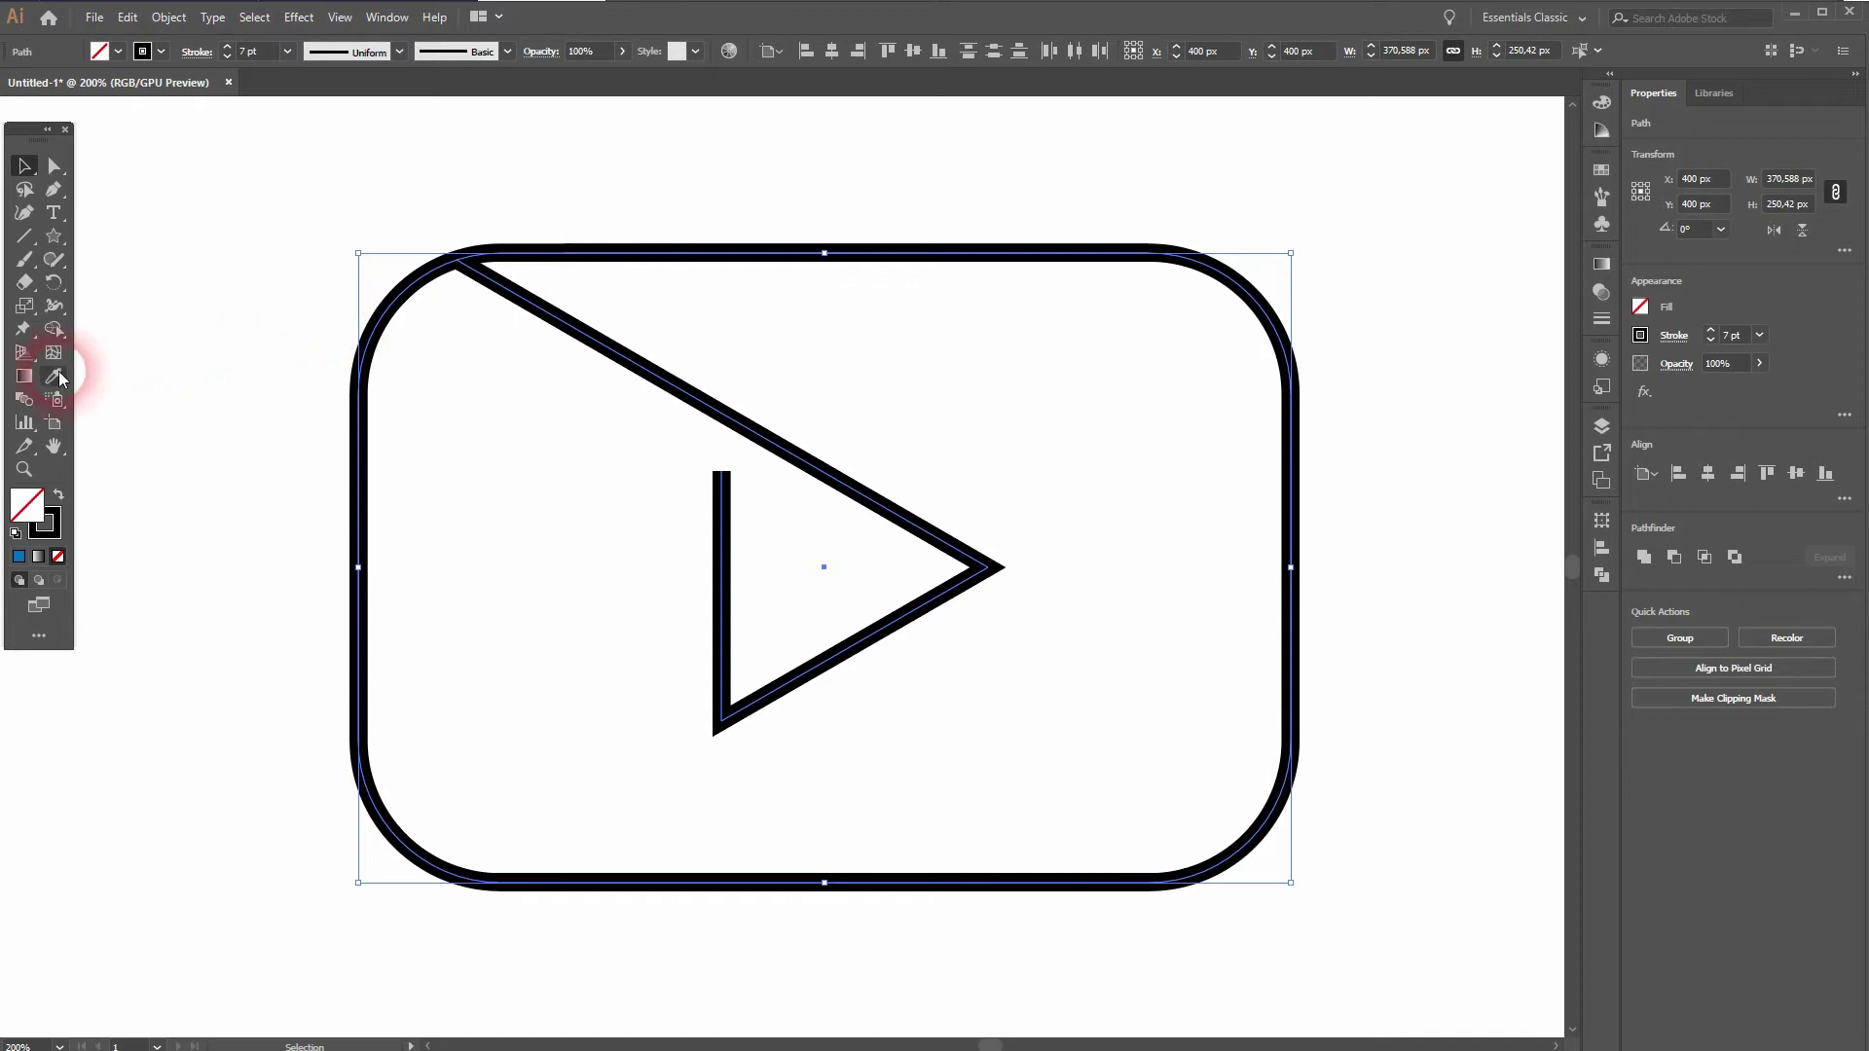
- Erase the short top-left edge piece with the Shape Builder to open a gap
left_click(53, 329)
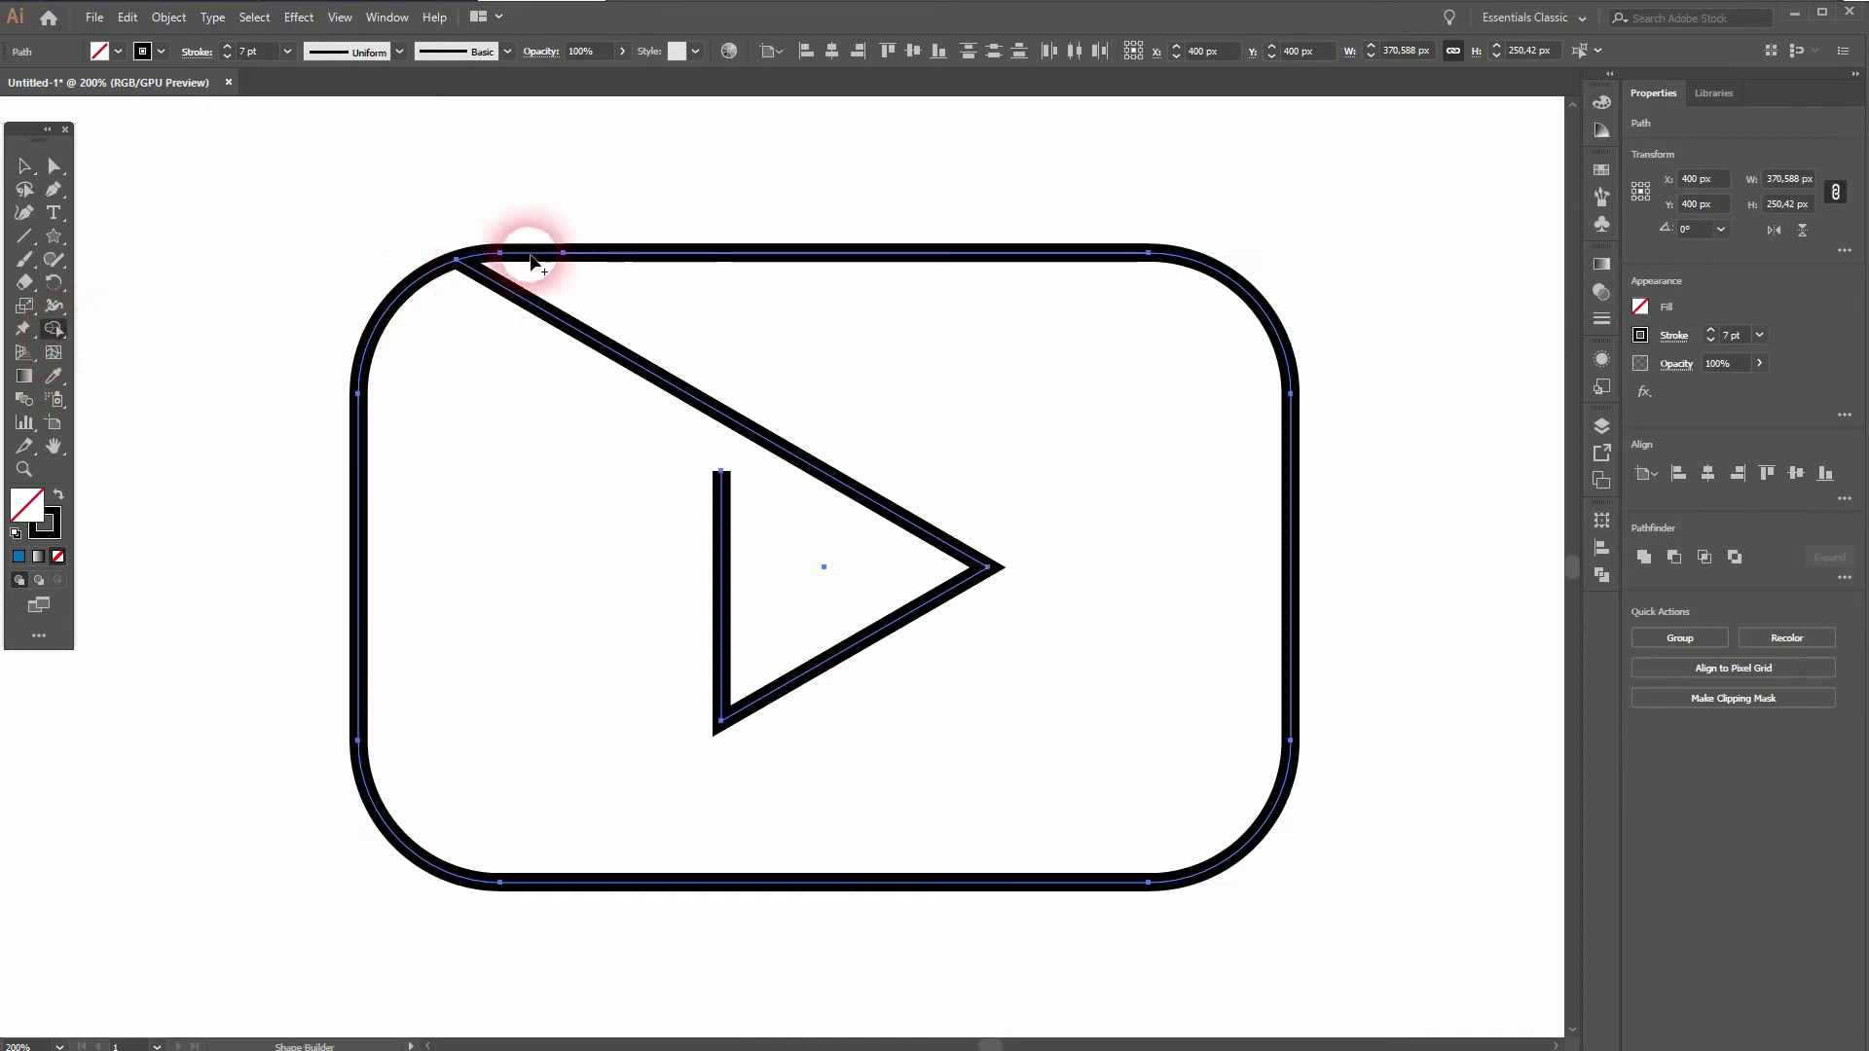
left_click_drag(537, 256, 542, 259)
left_click(366, 367)
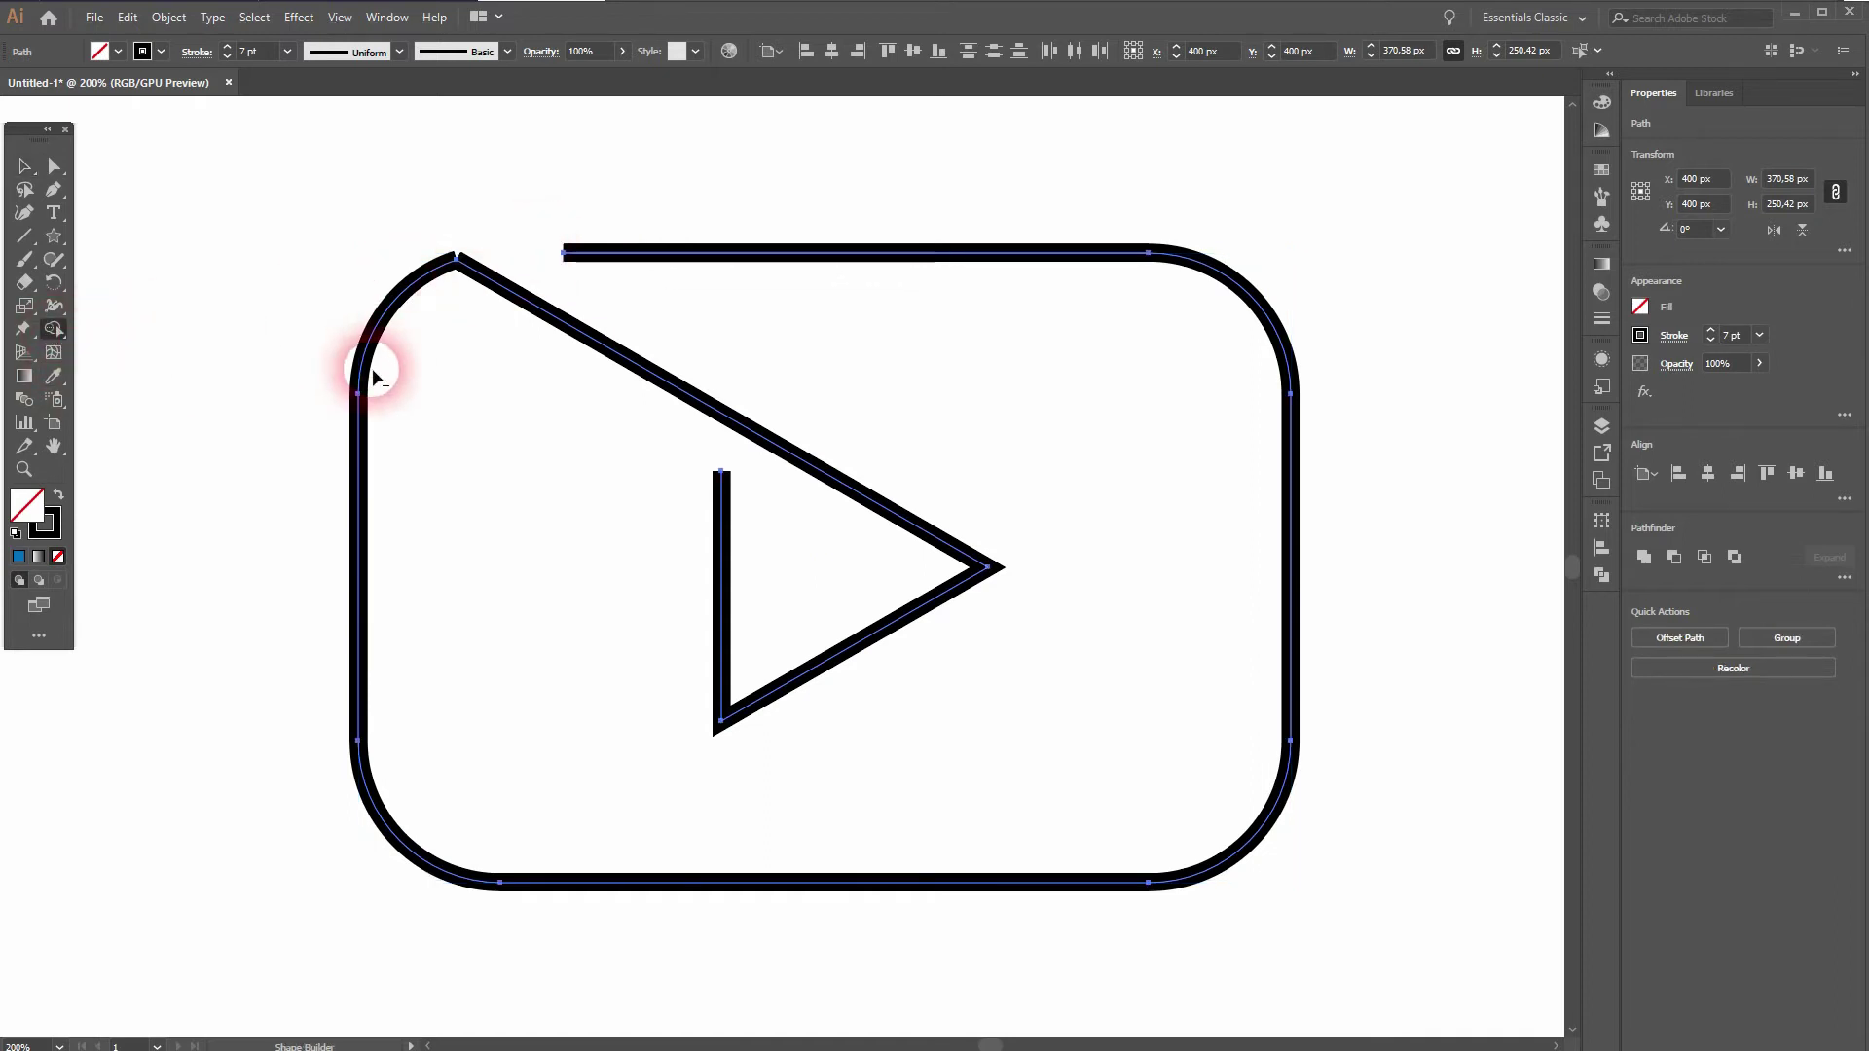
left_click(24, 165)
left_click(253, 255)
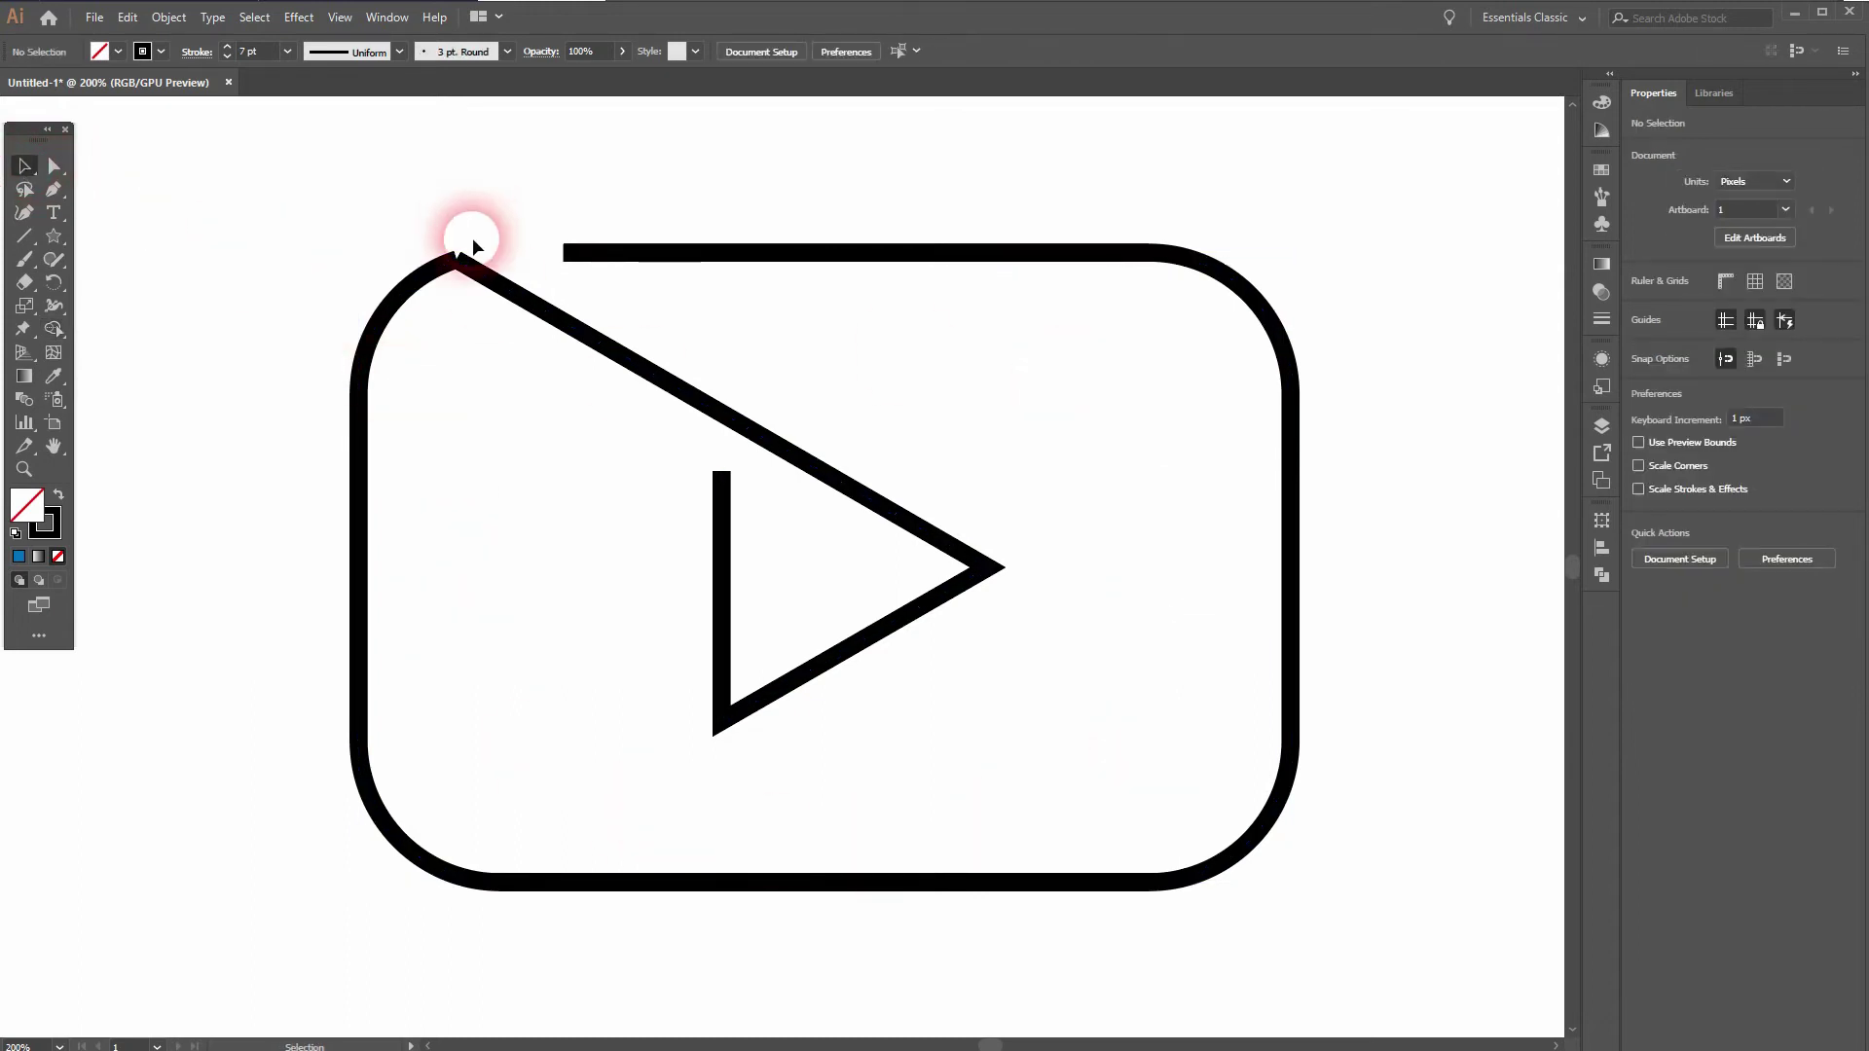
- Join the corner arc's end and the diagonal's top anchor into one pointed corner
scroll(452, 251, "up", 2)
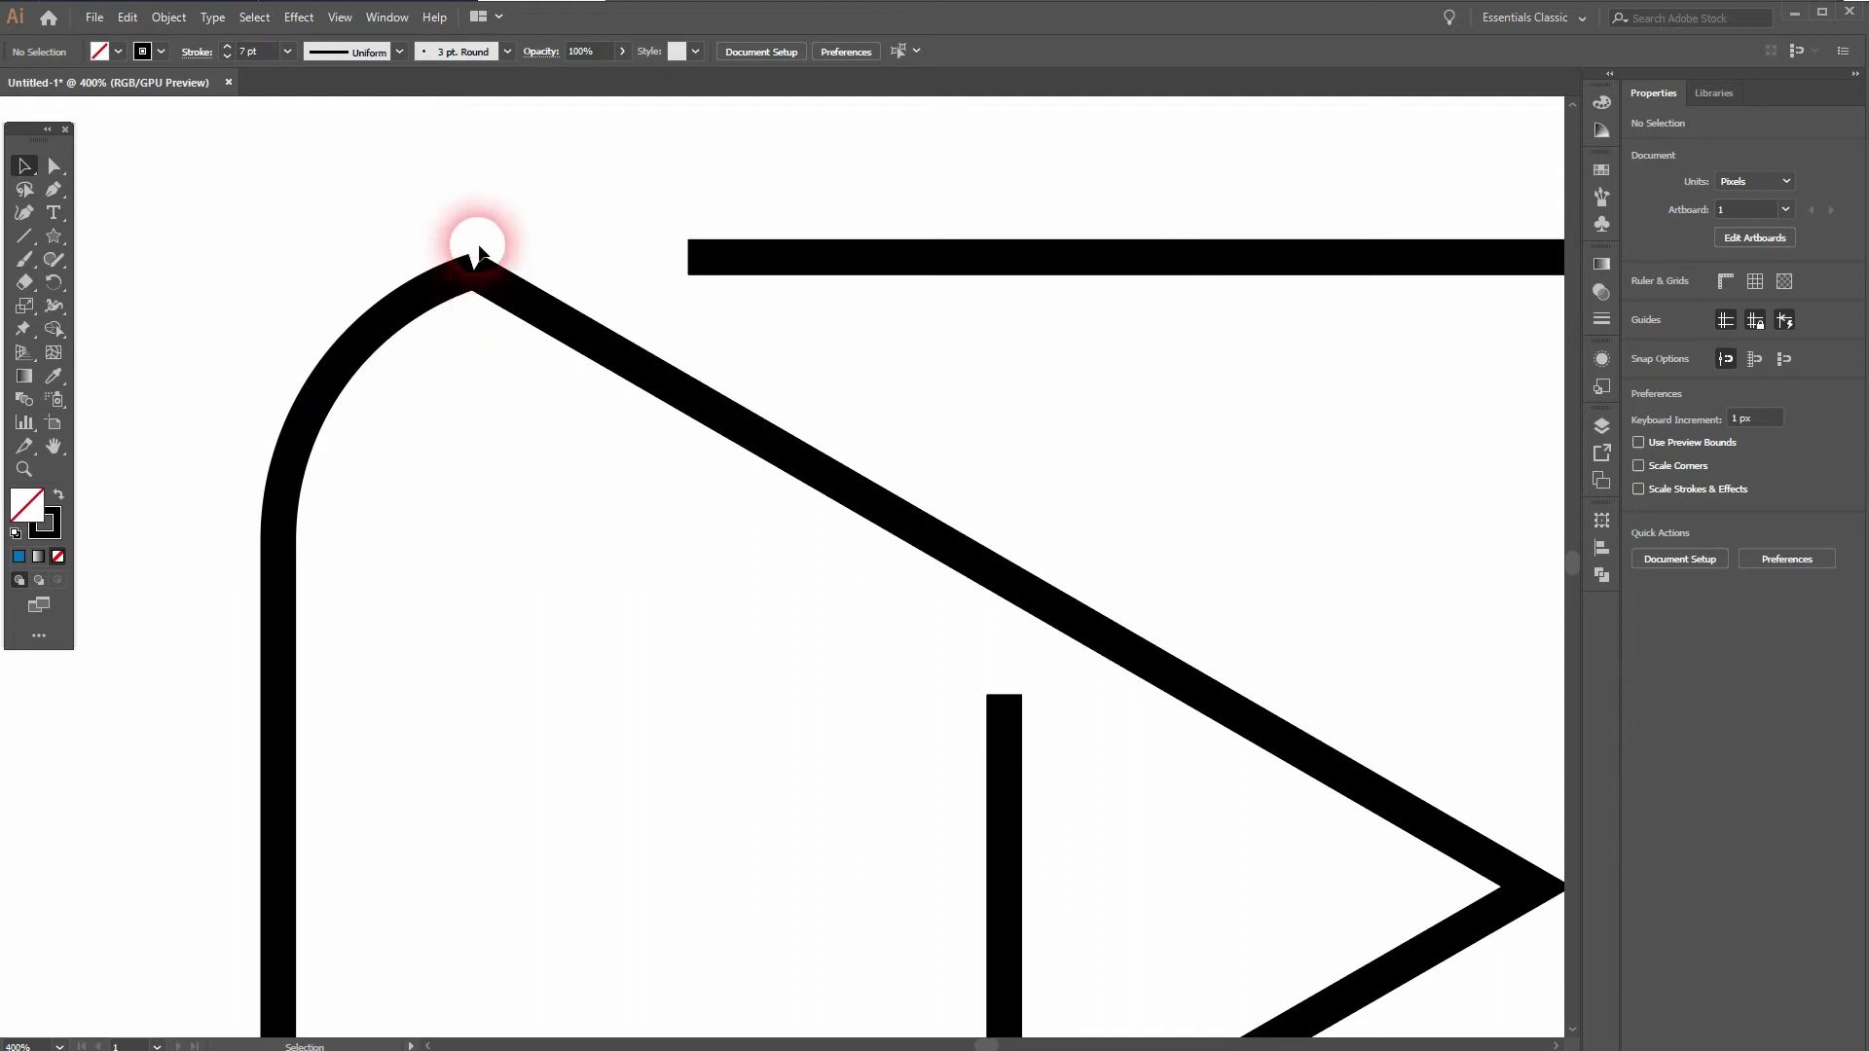
key("a")
left_click_drag(438, 209, 501, 301)
right_click(482, 280)
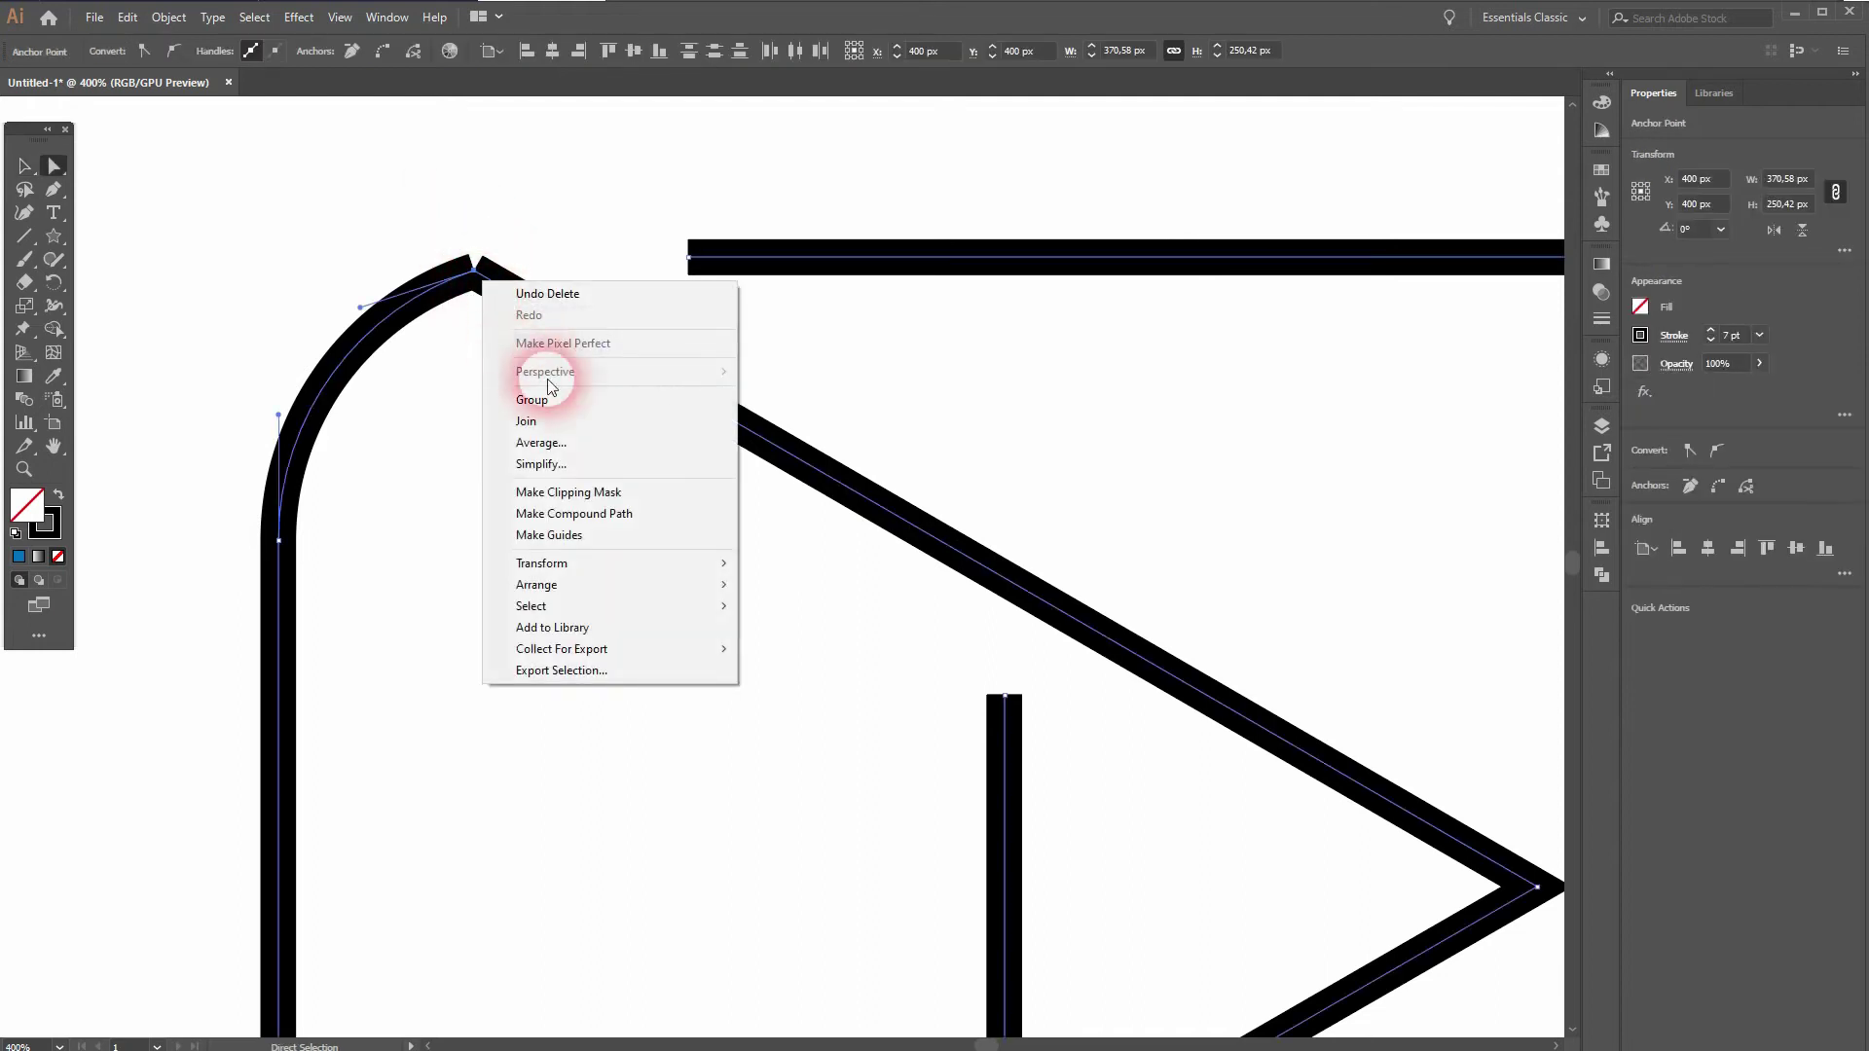
left_click(571, 421)
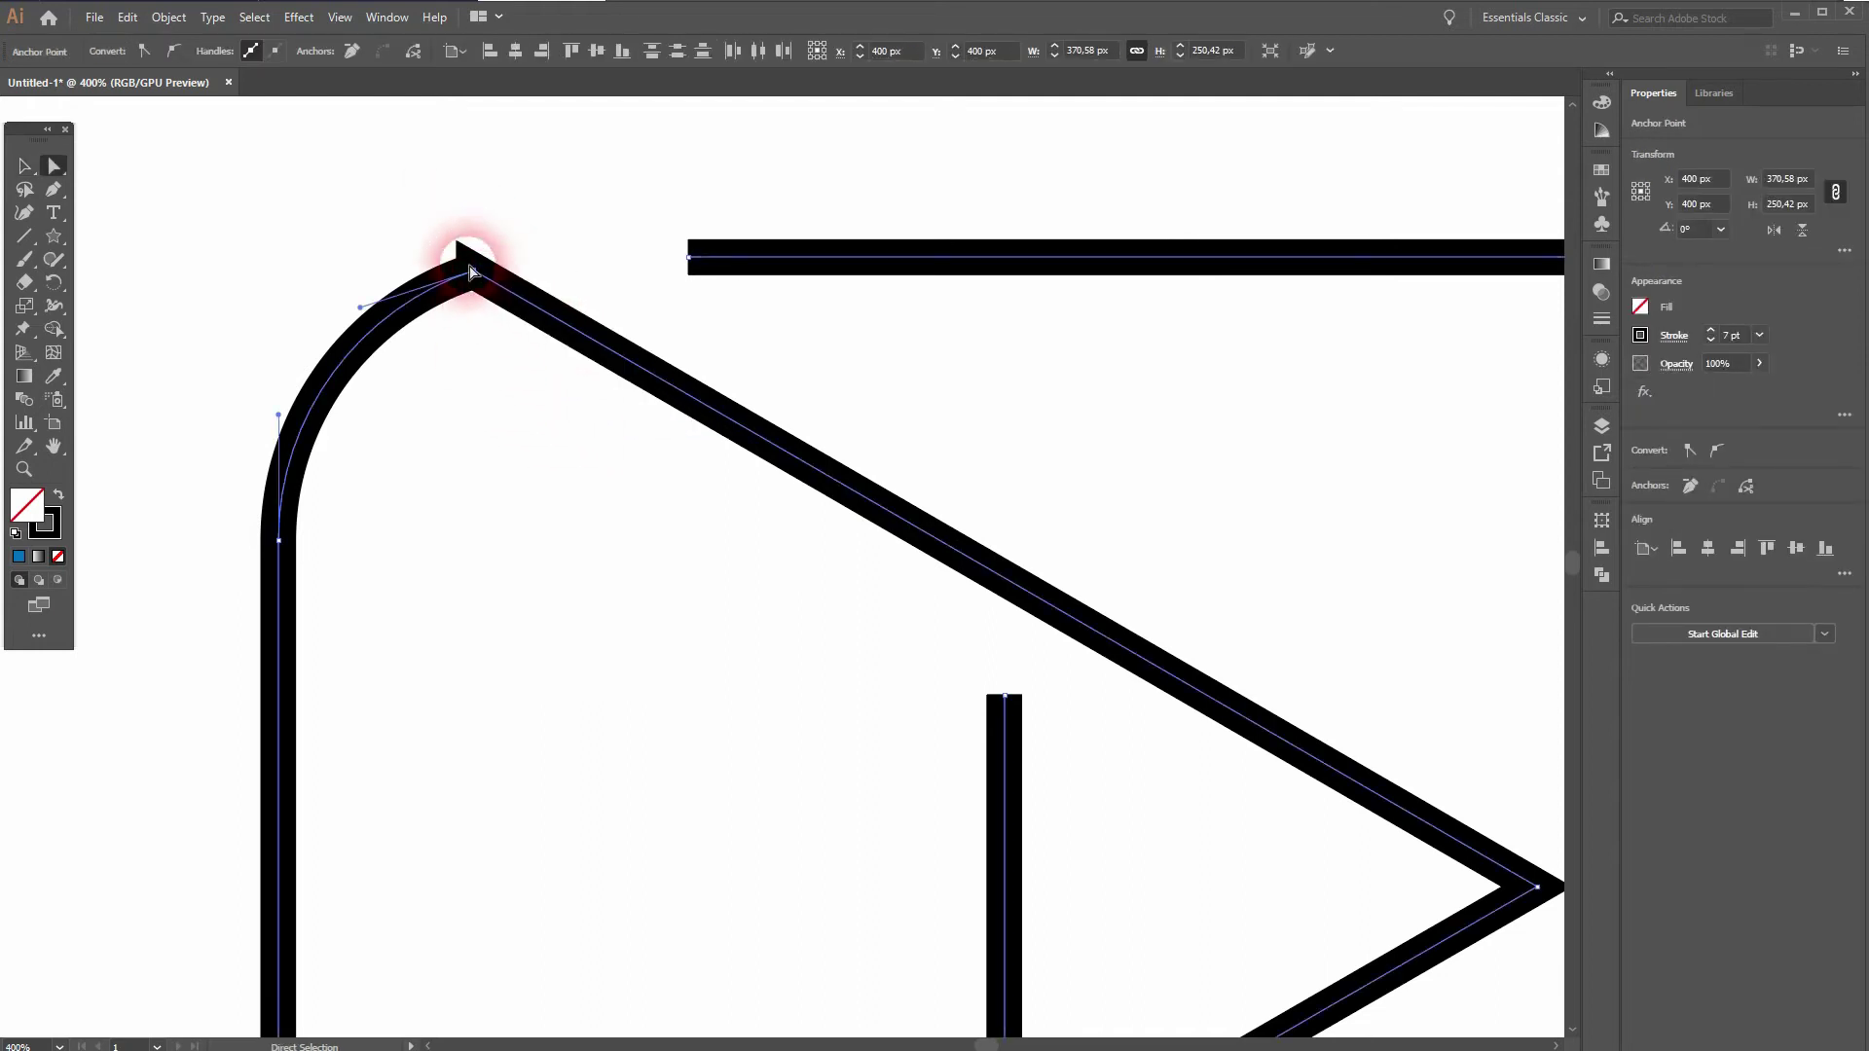
- Set the outline's stroke to Round Join corners and Round Cap ends, then view the whole icon
left_click(387, 16)
left_click(638, 794)
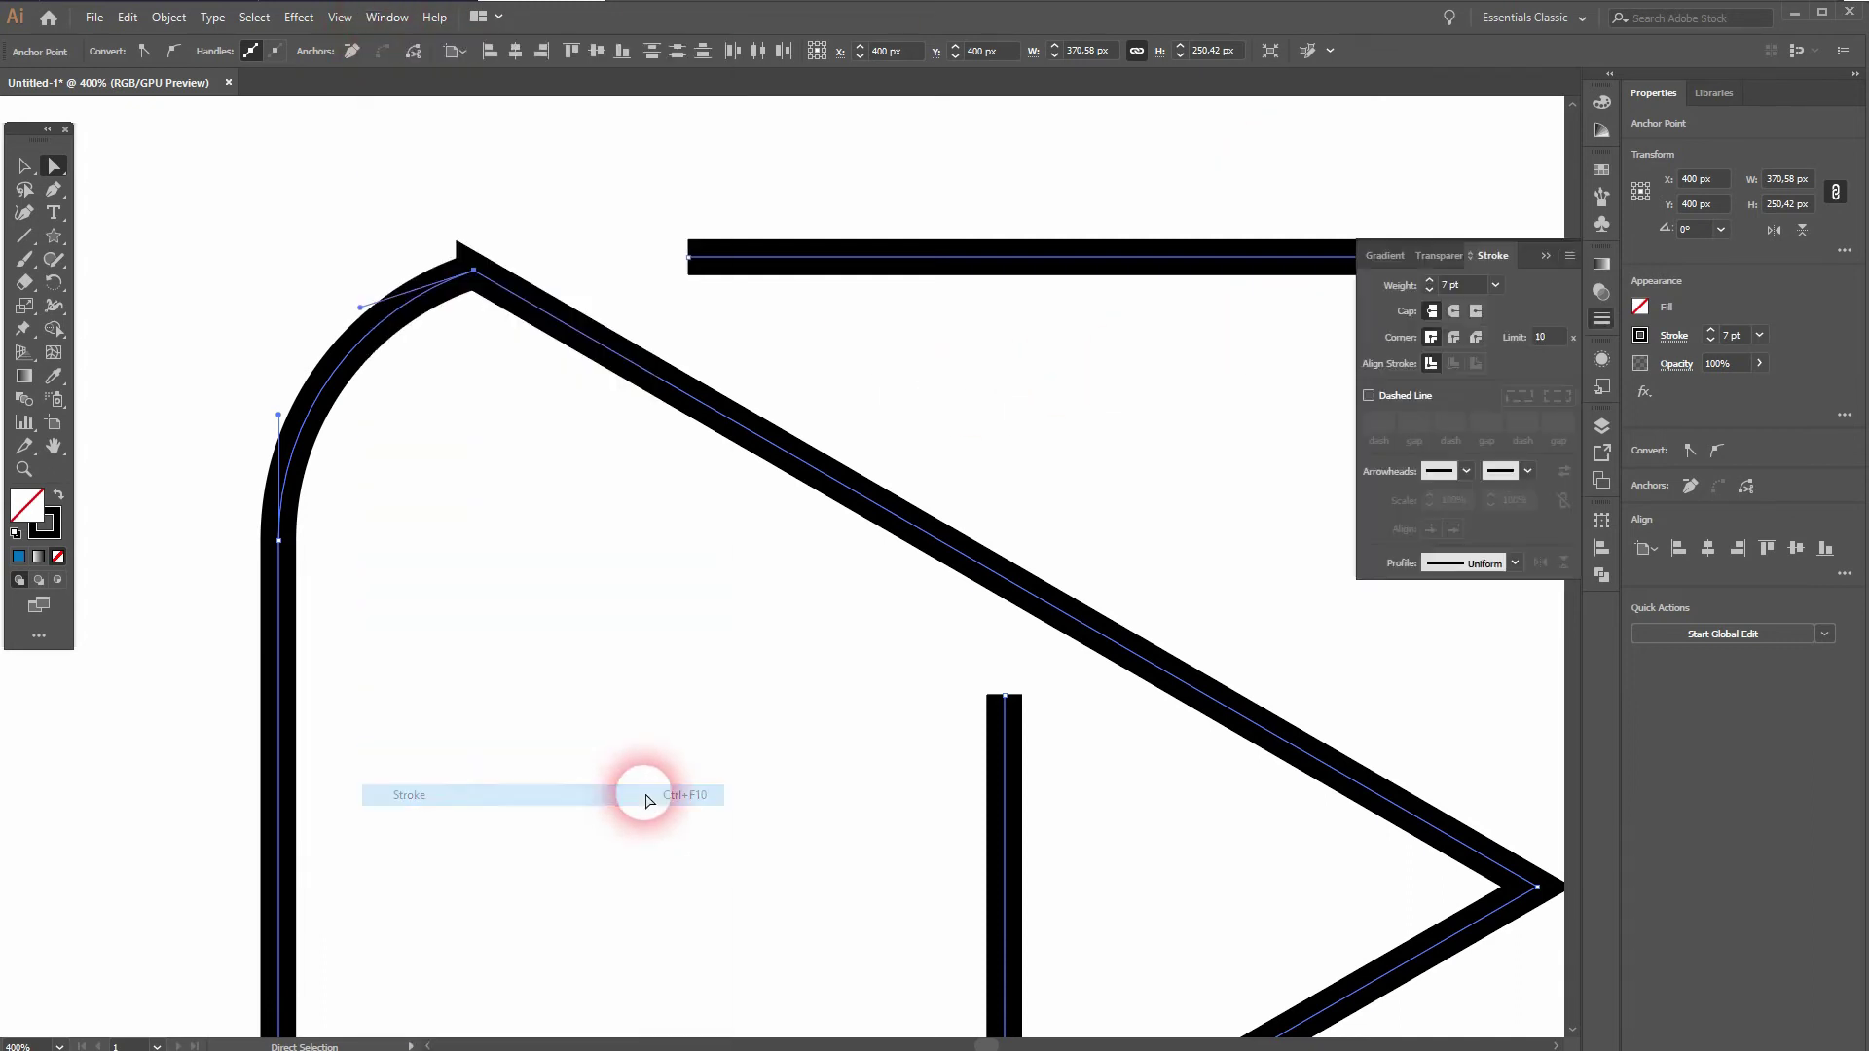
left_click(1454, 338)
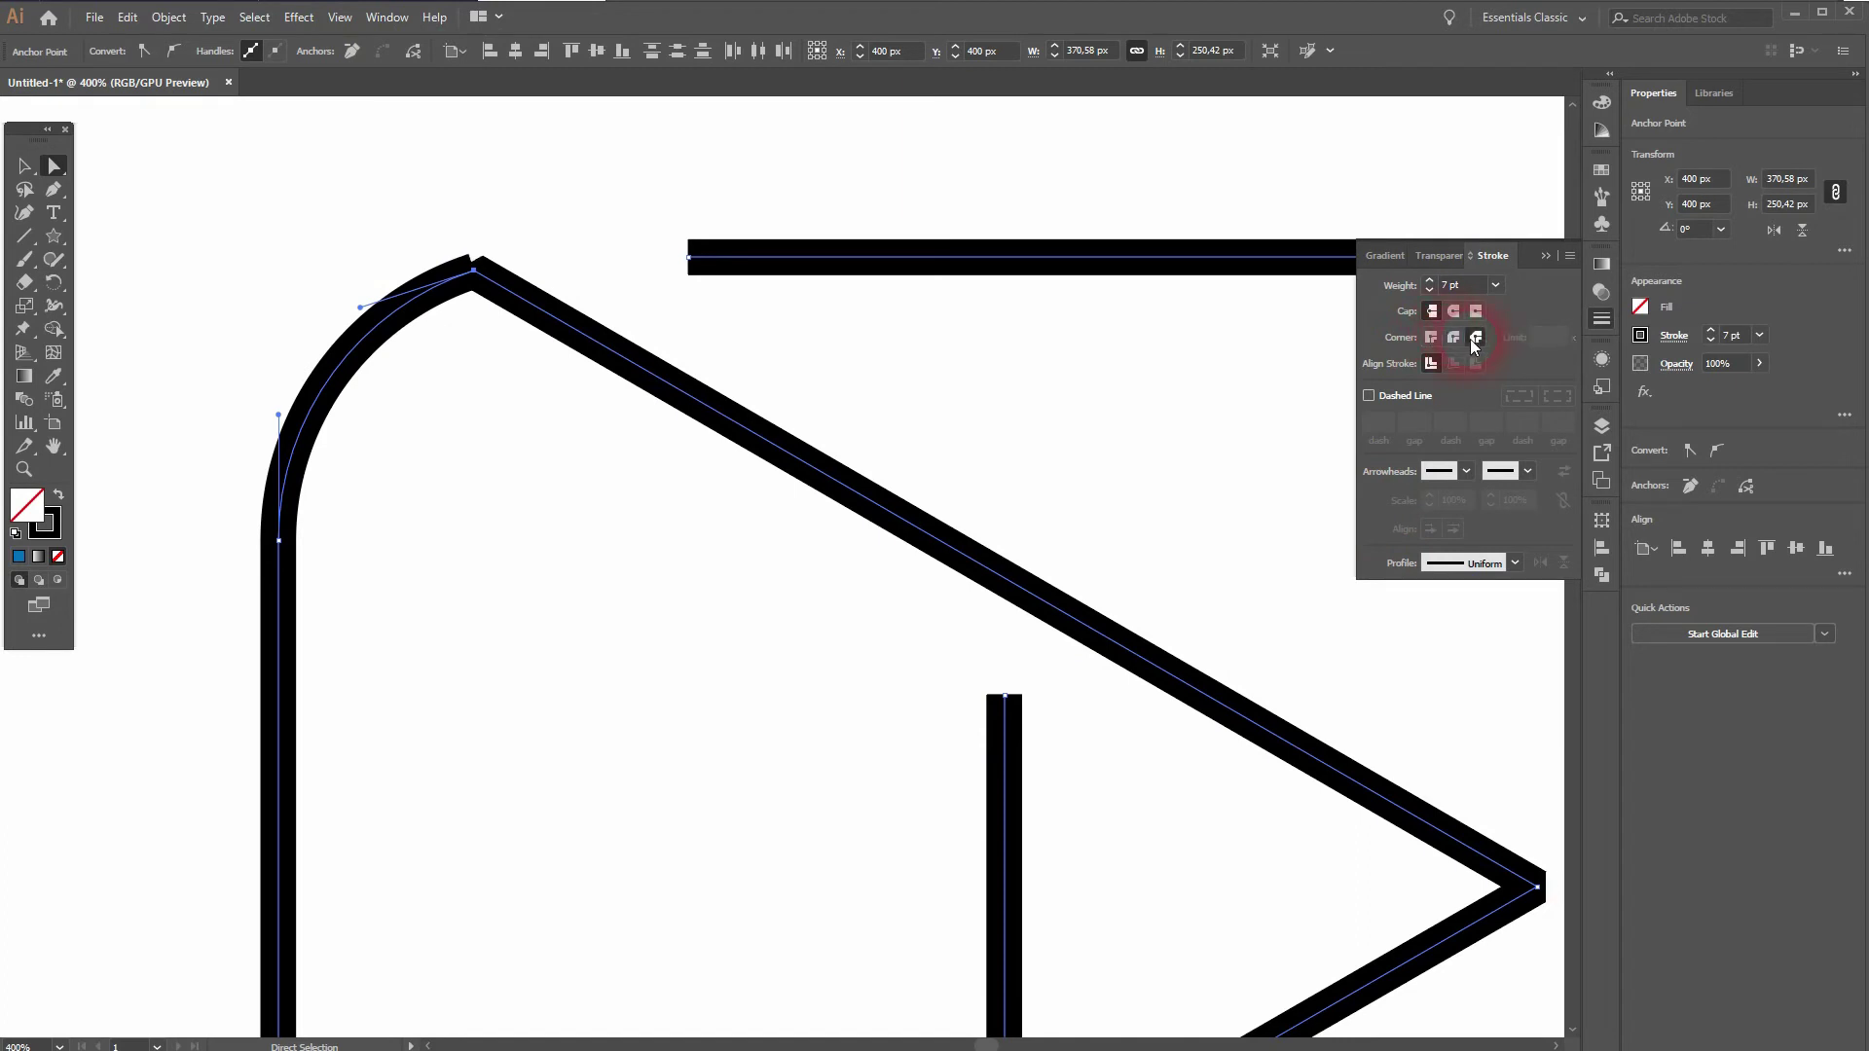
left_click(1454, 339)
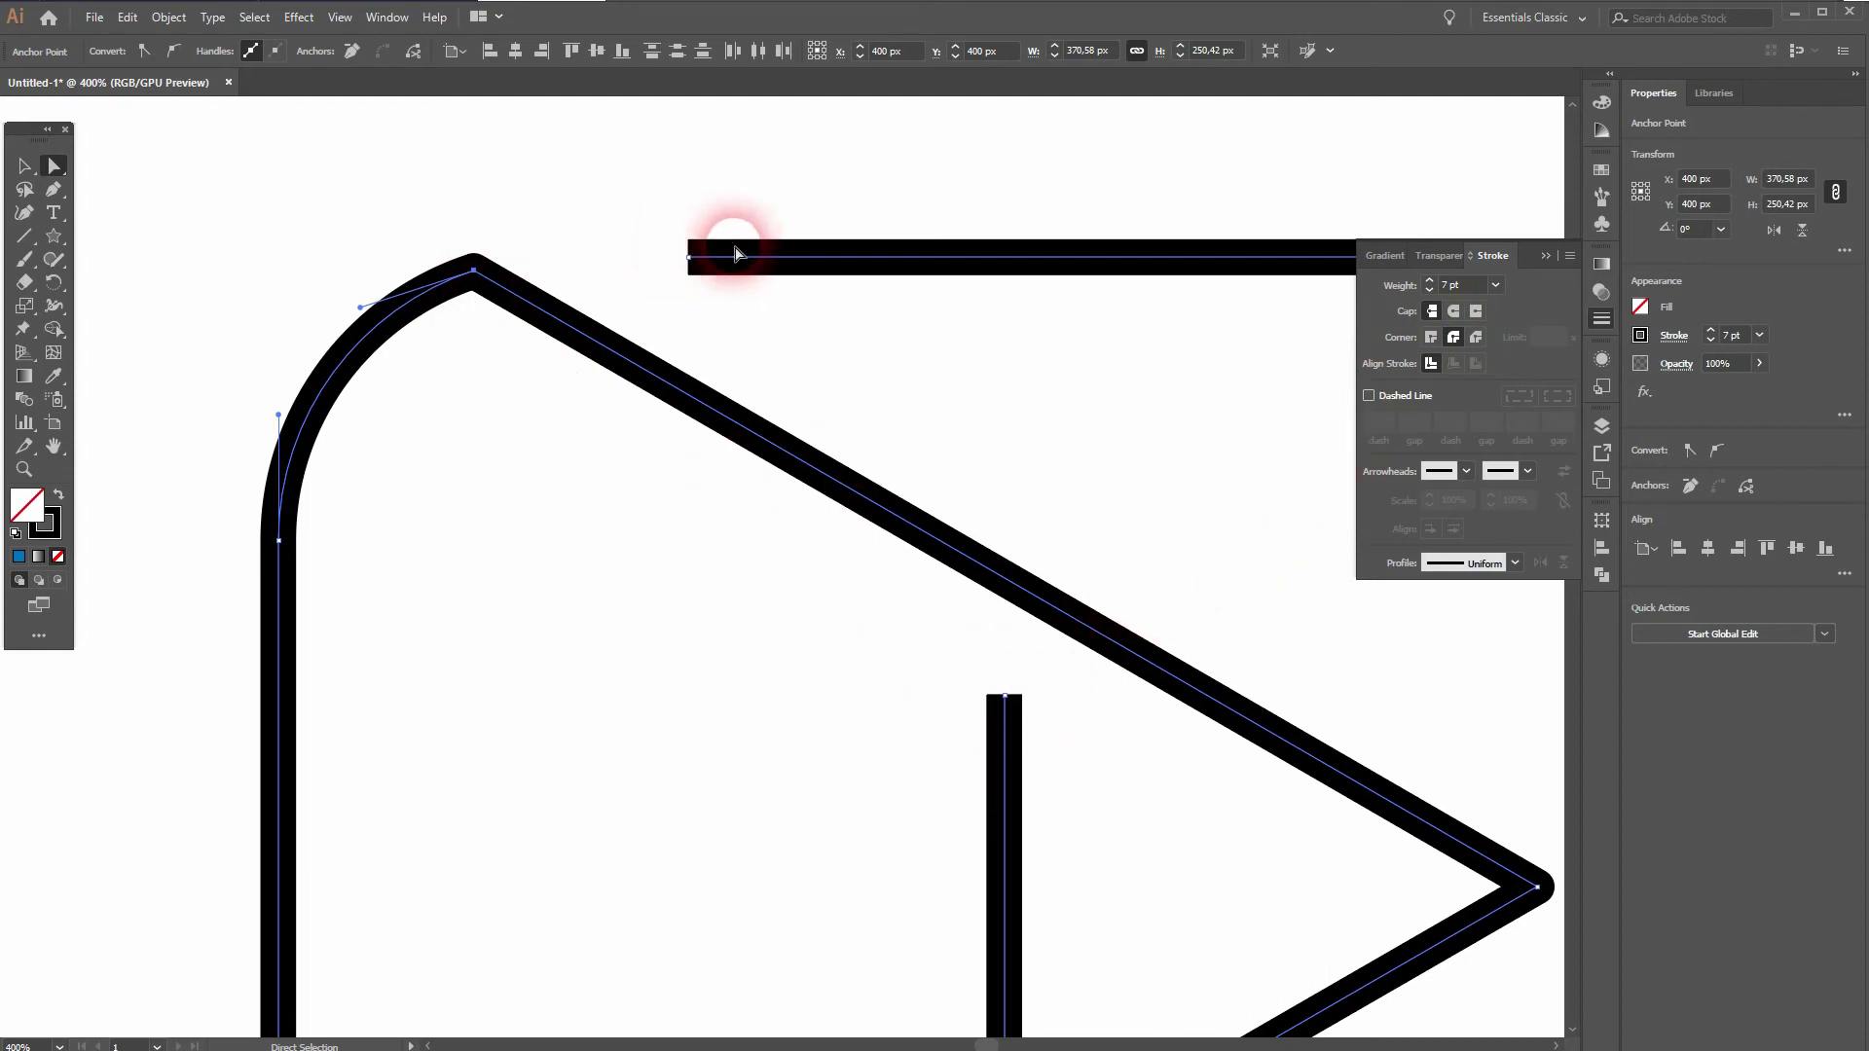
left_click(1452, 312)
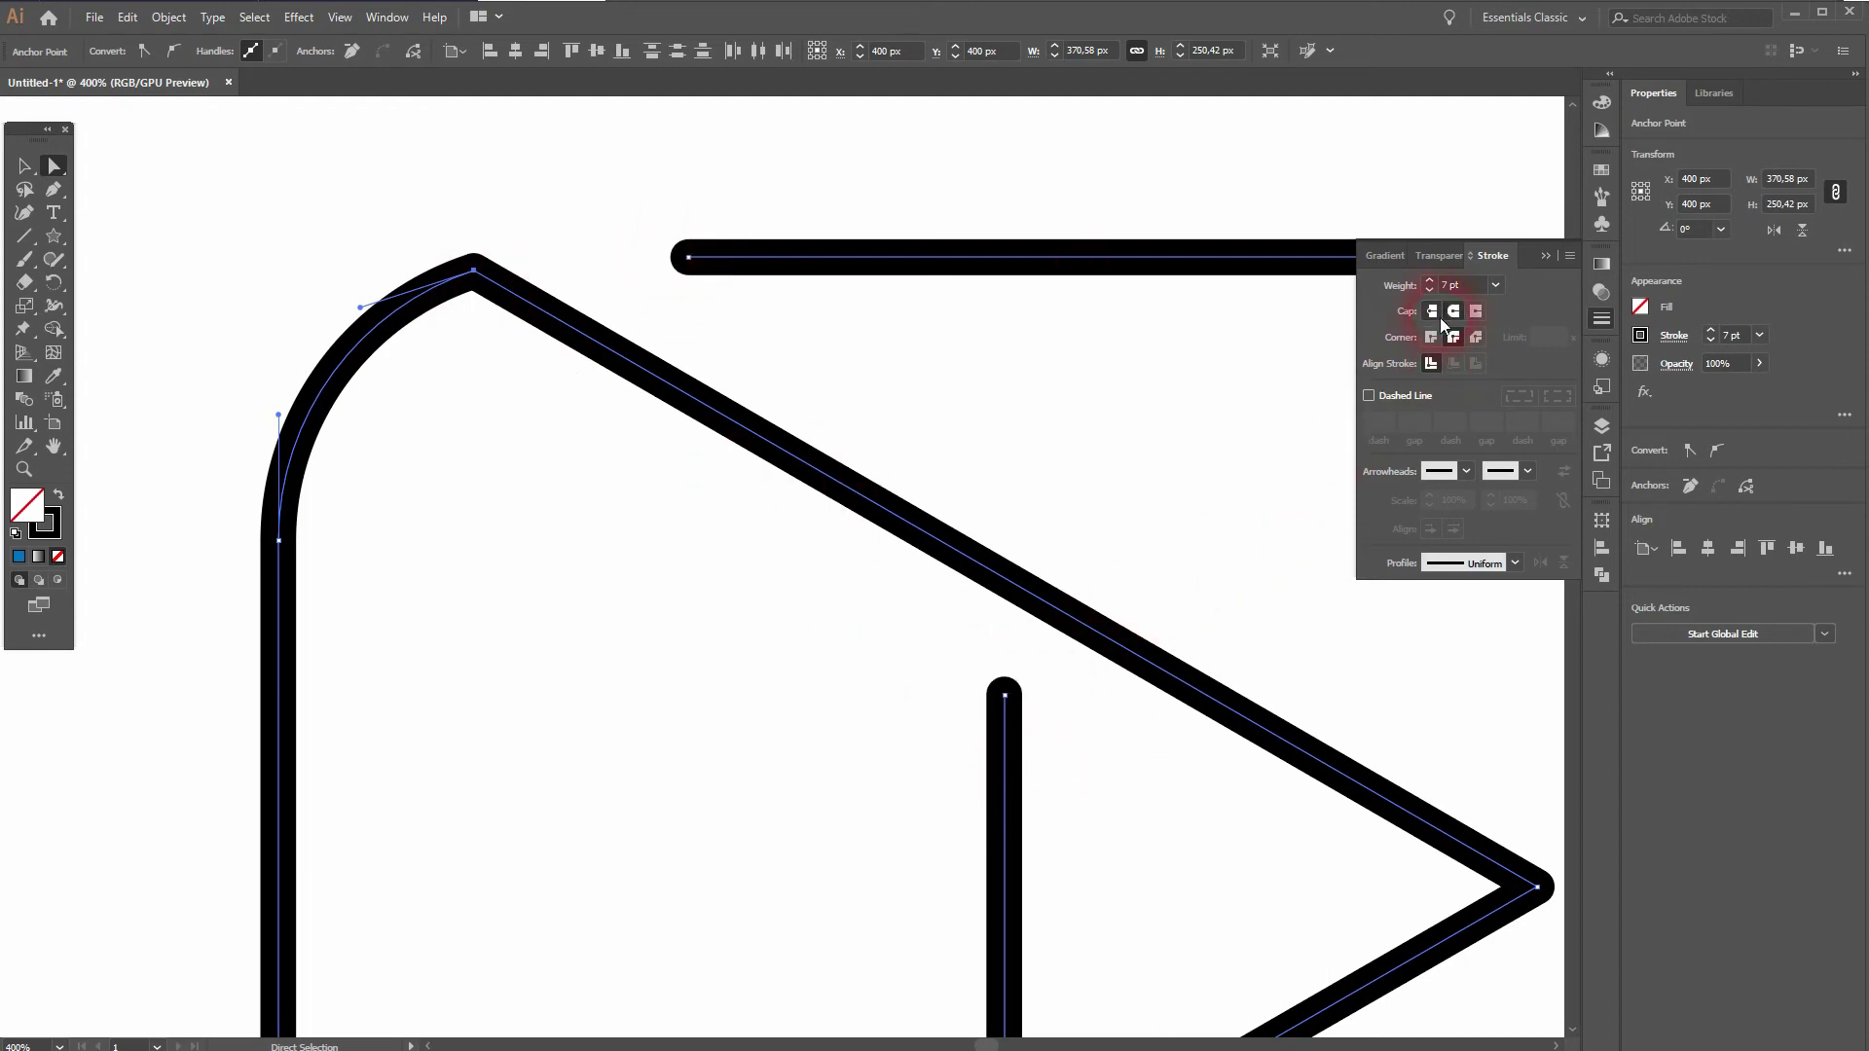
left_click(1543, 256)
scroll(1191, 492, "down", 3)
left_click_drag(1204, 530, 710, 530)
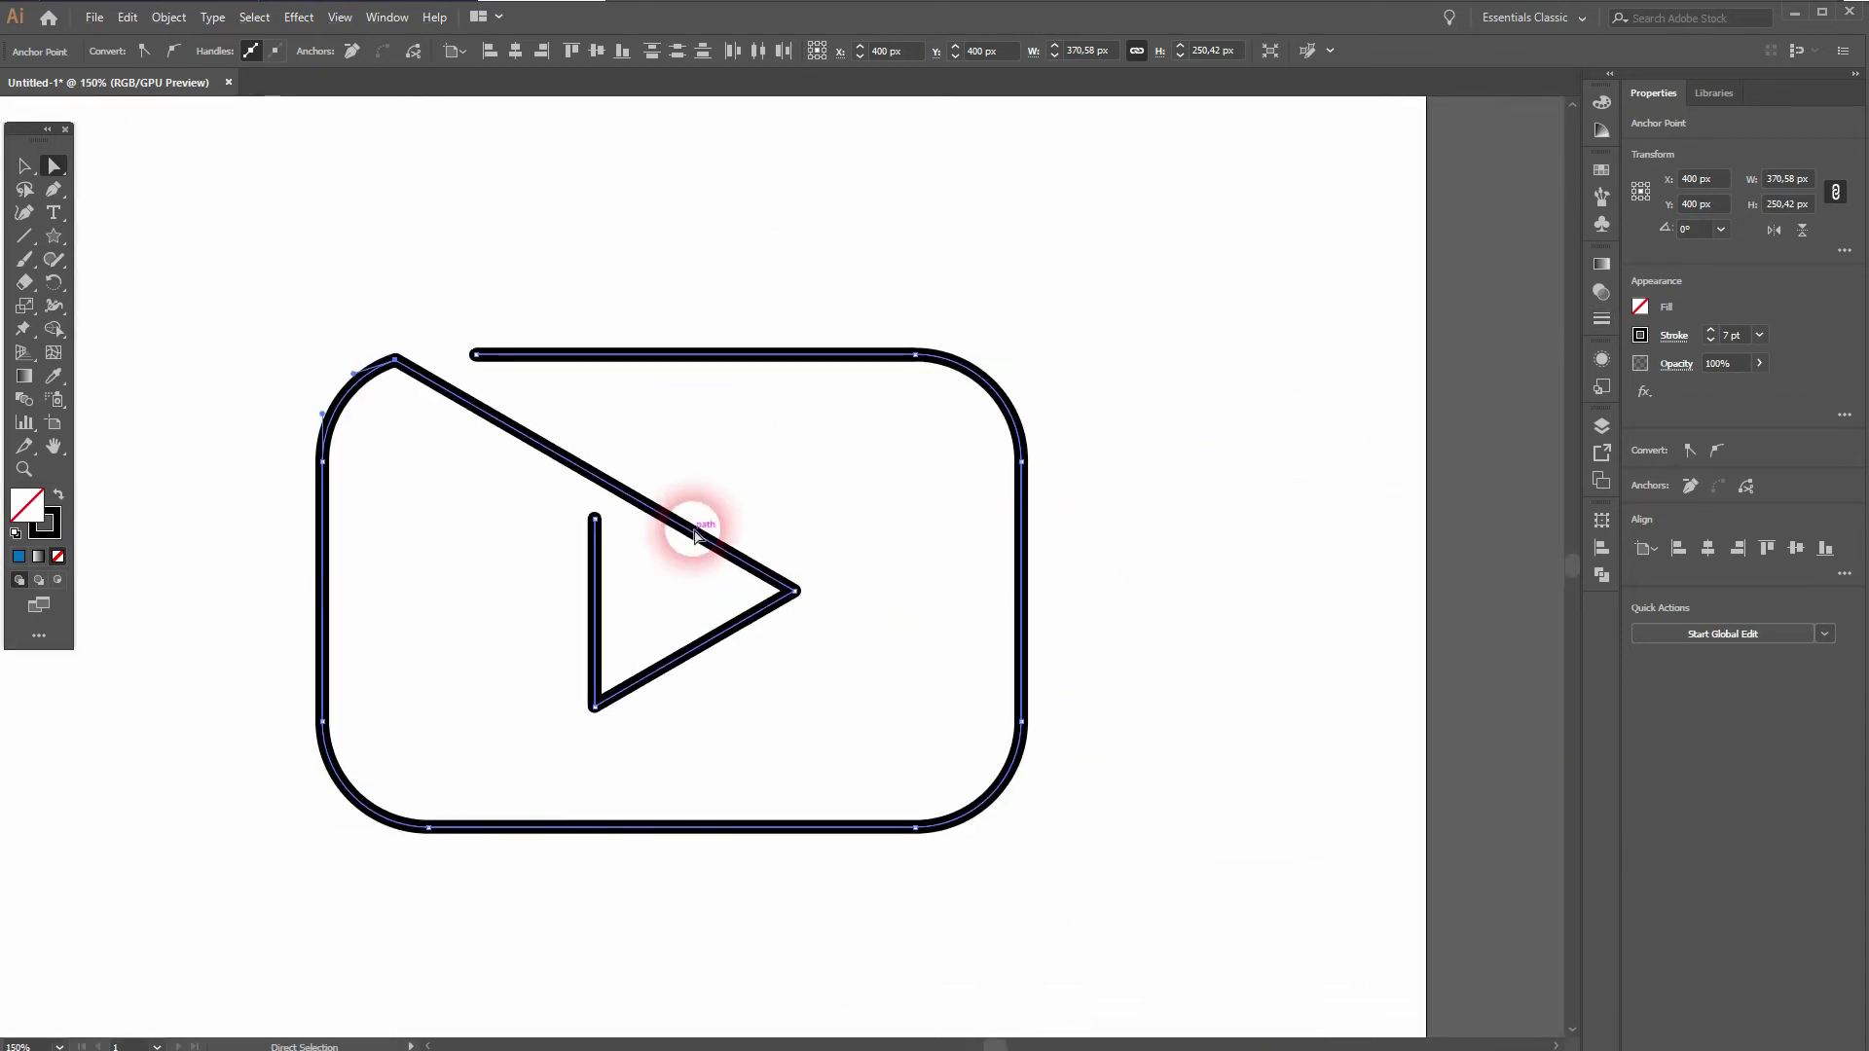
scroll(688, 530, "down", 2)
- Draw a 764.786 × 355.462 px rectangle over the icon with a red fill and no stroke
left_click(24, 165)
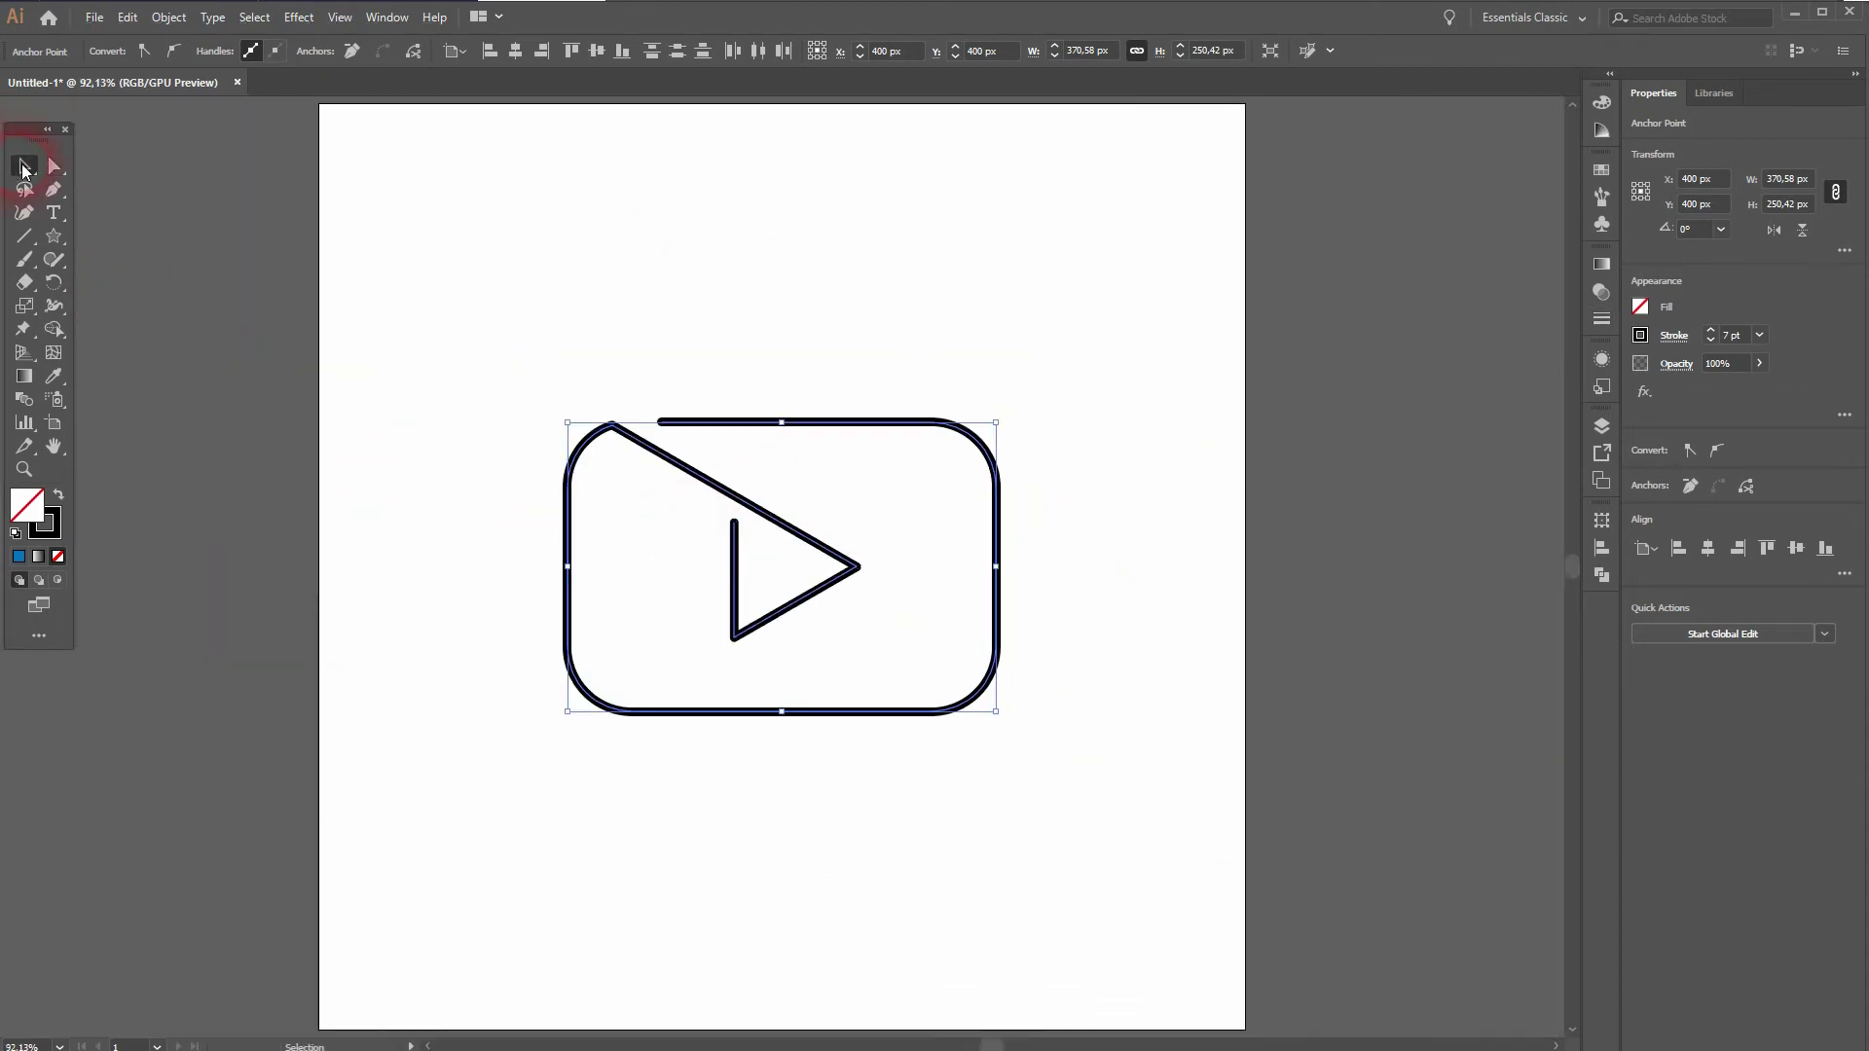
left_click(388, 575)
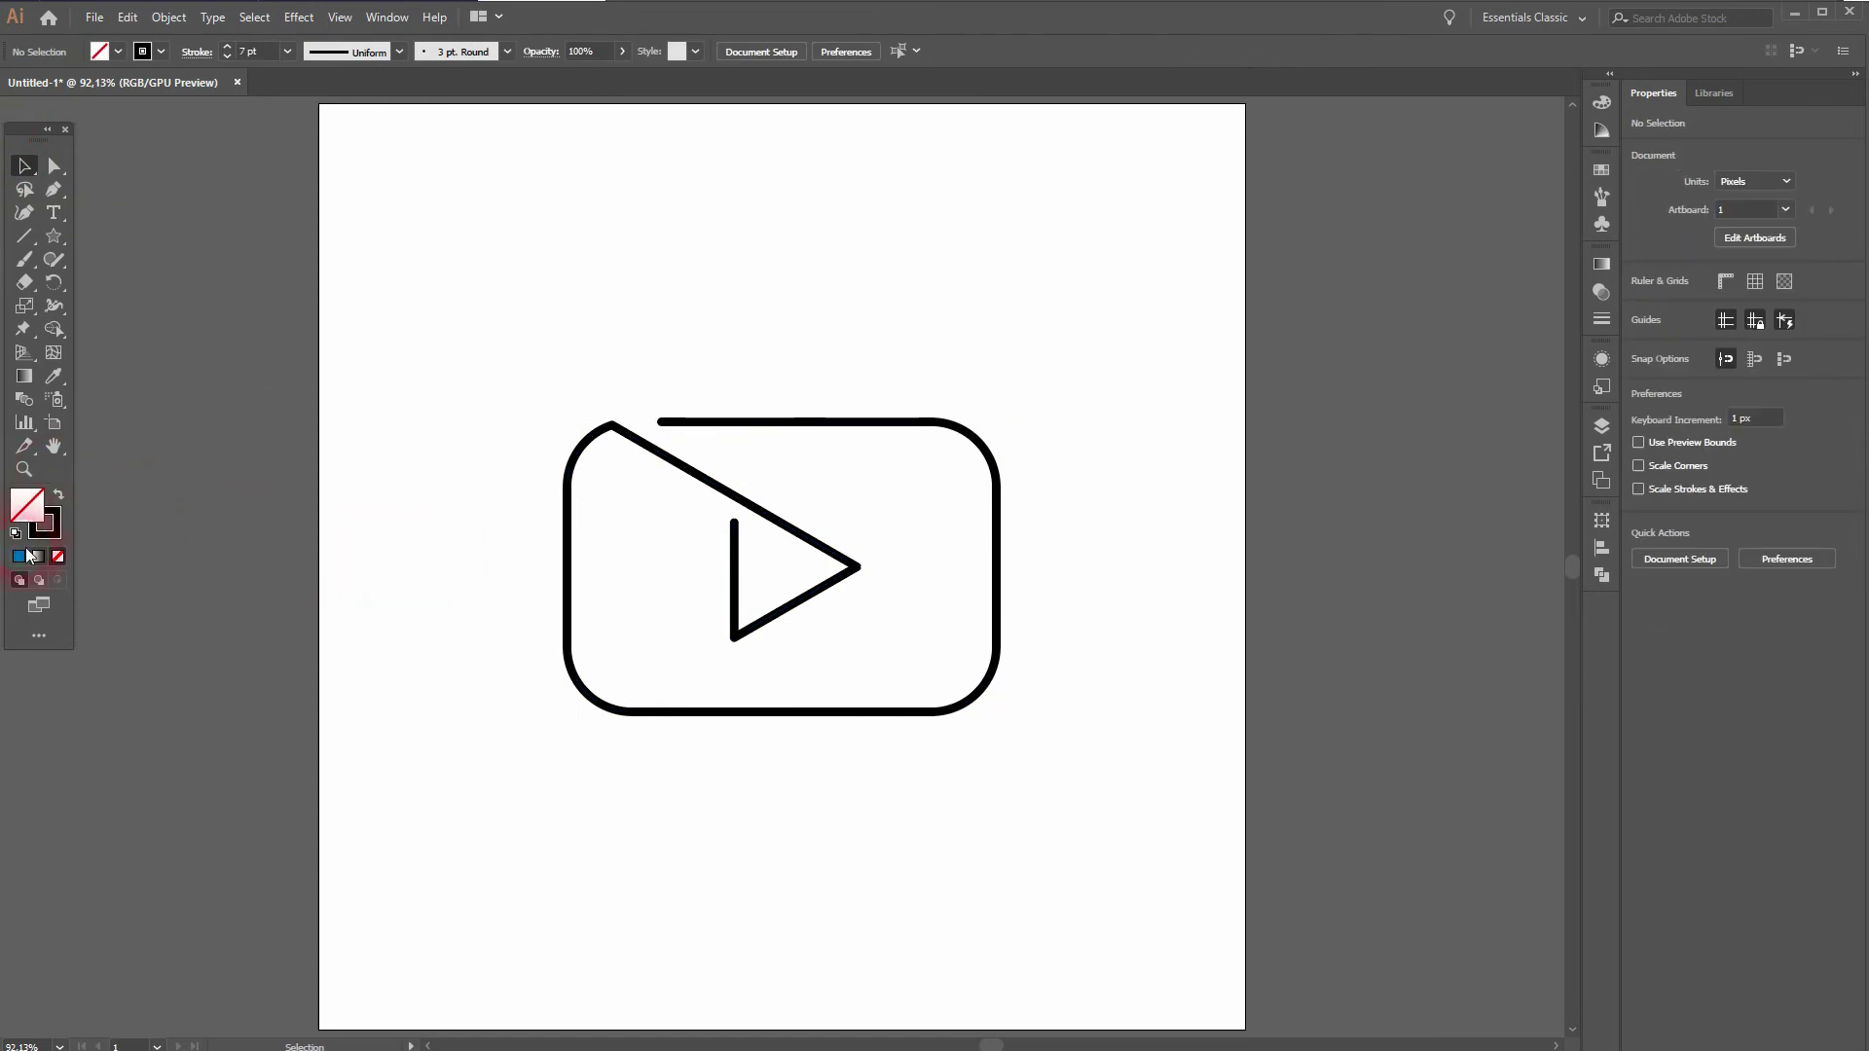
left_click_drag(54, 236, 130, 242)
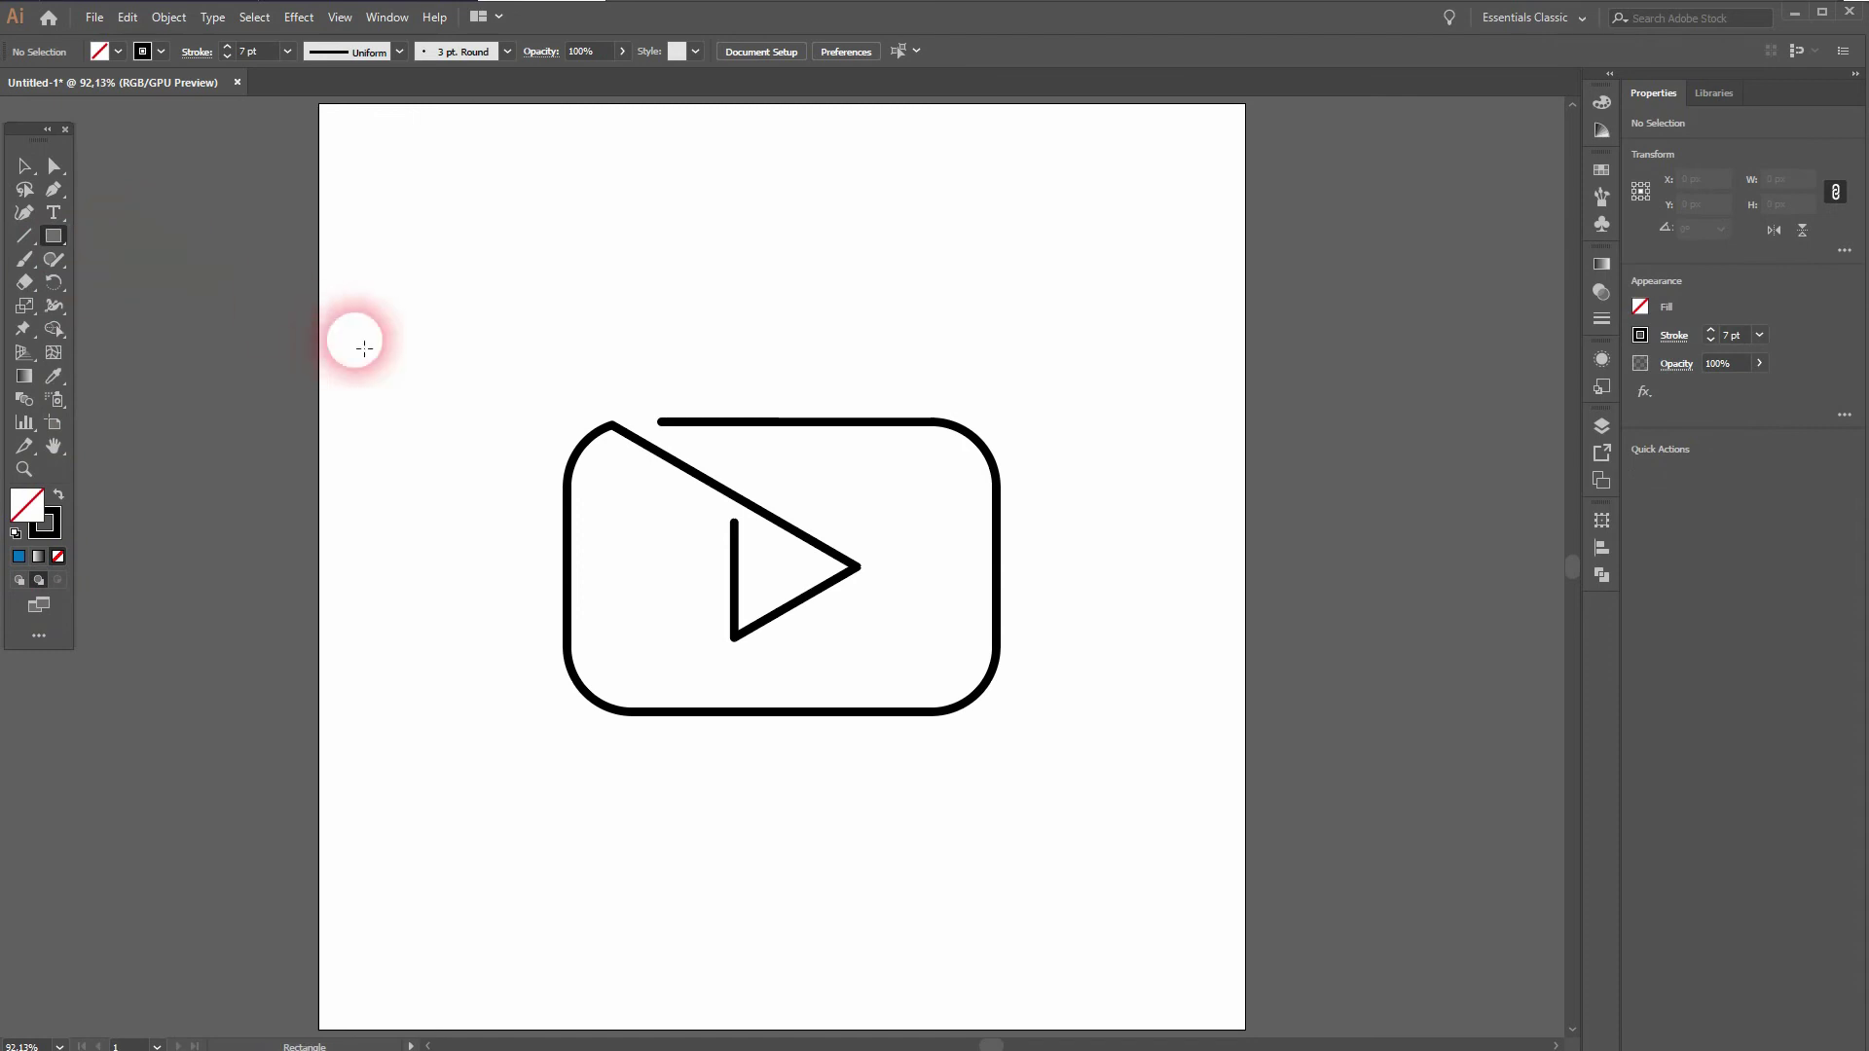
left_click_drag(362, 342, 1249, 752)
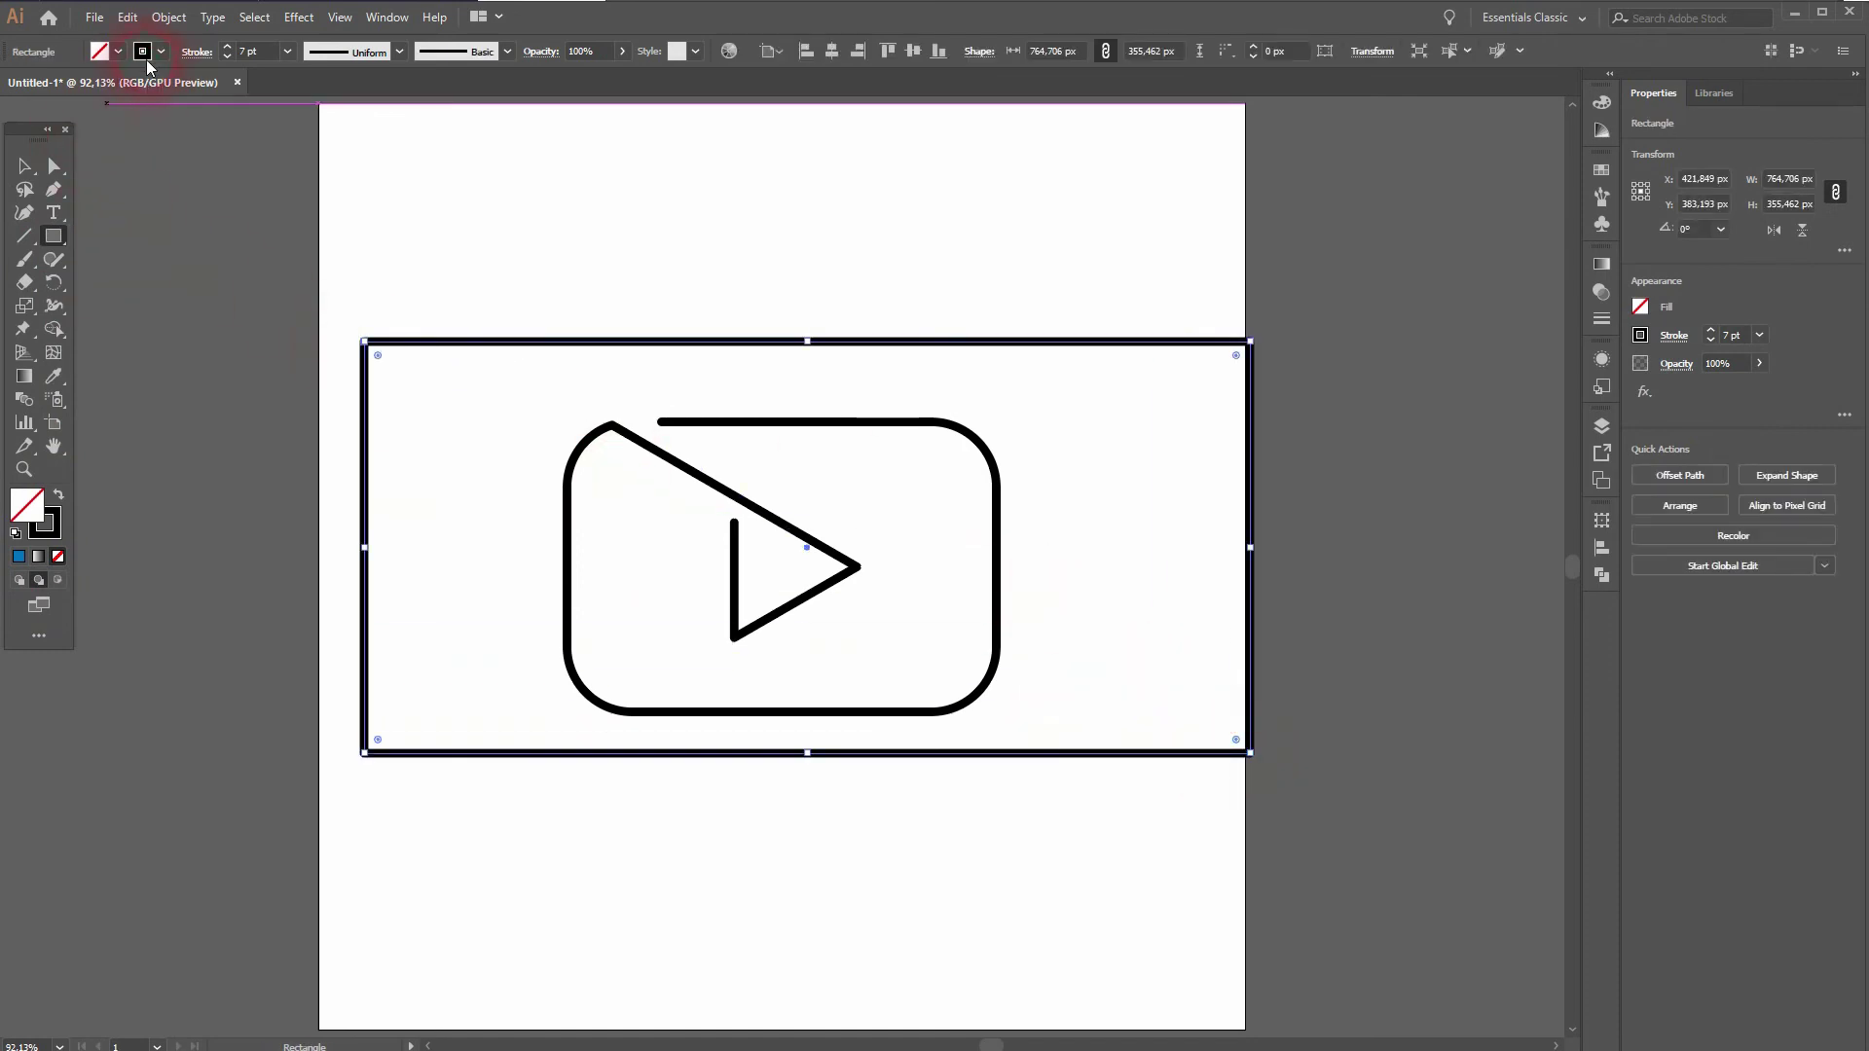
left_click(70, 497)
left_click(118, 51)
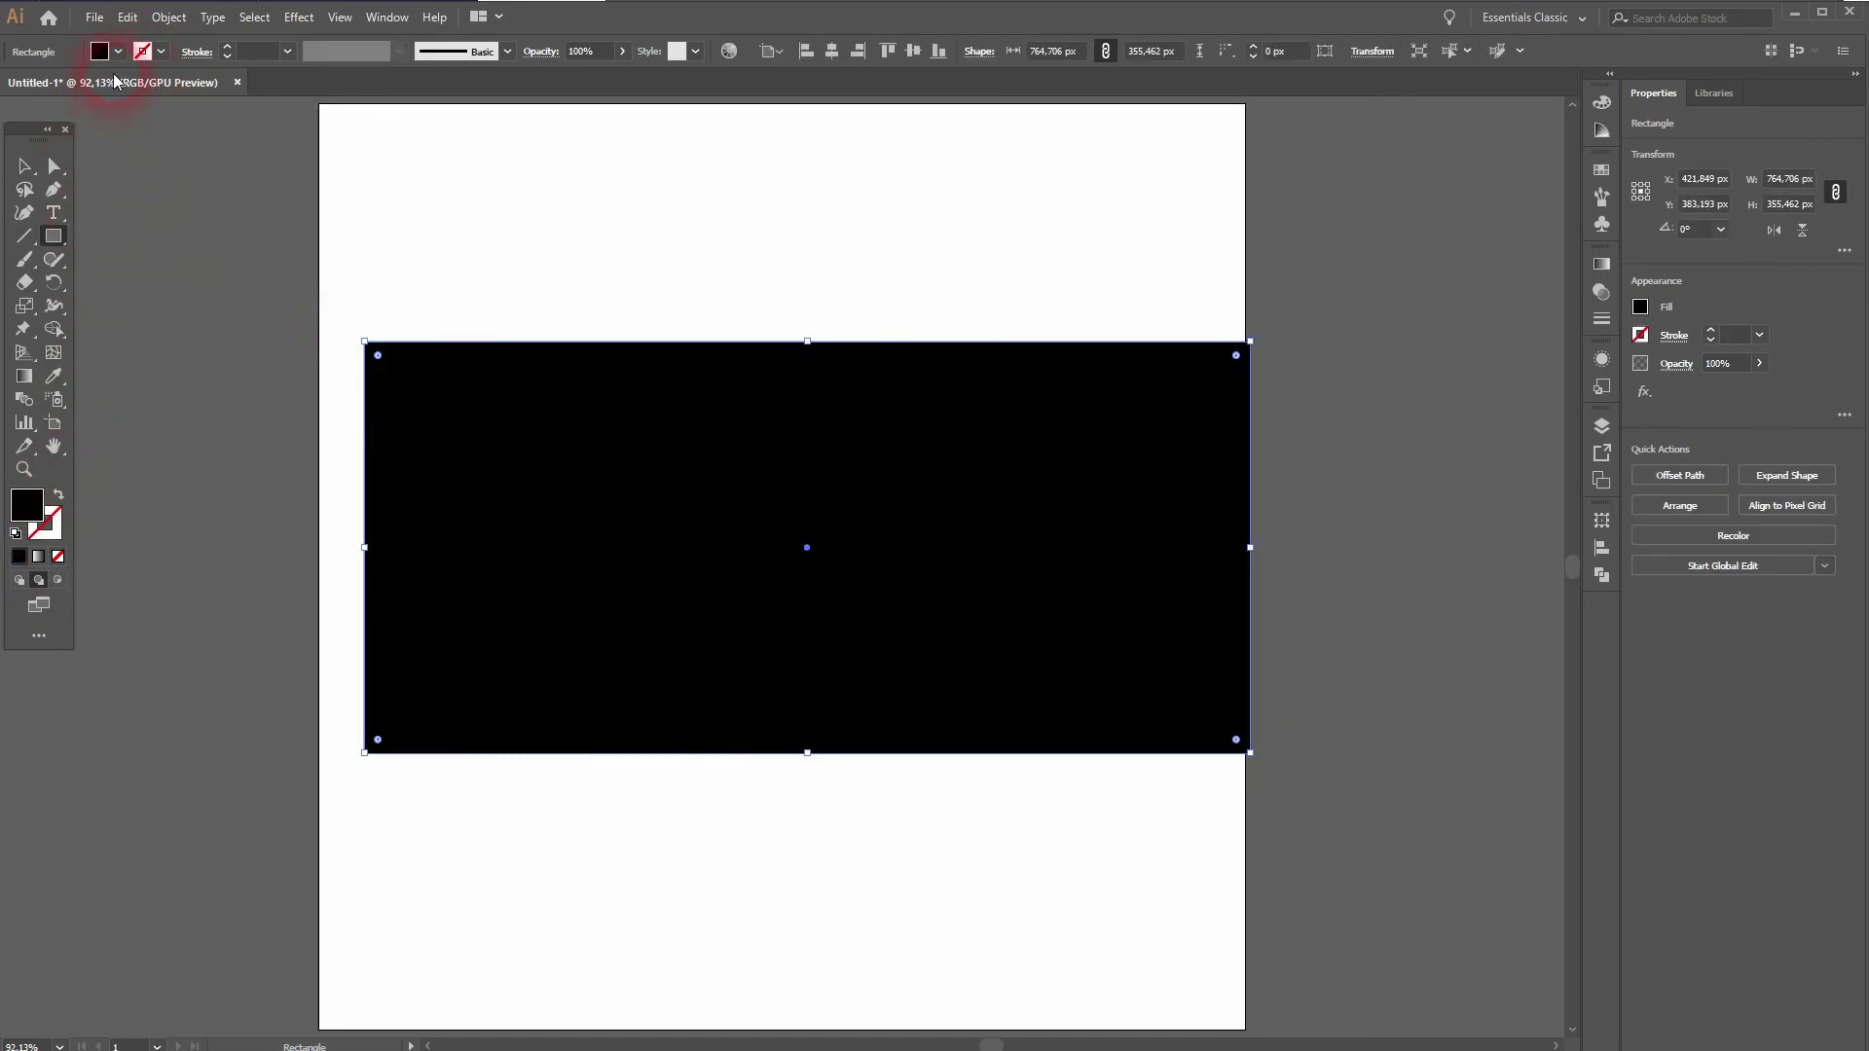
left_click(87, 89)
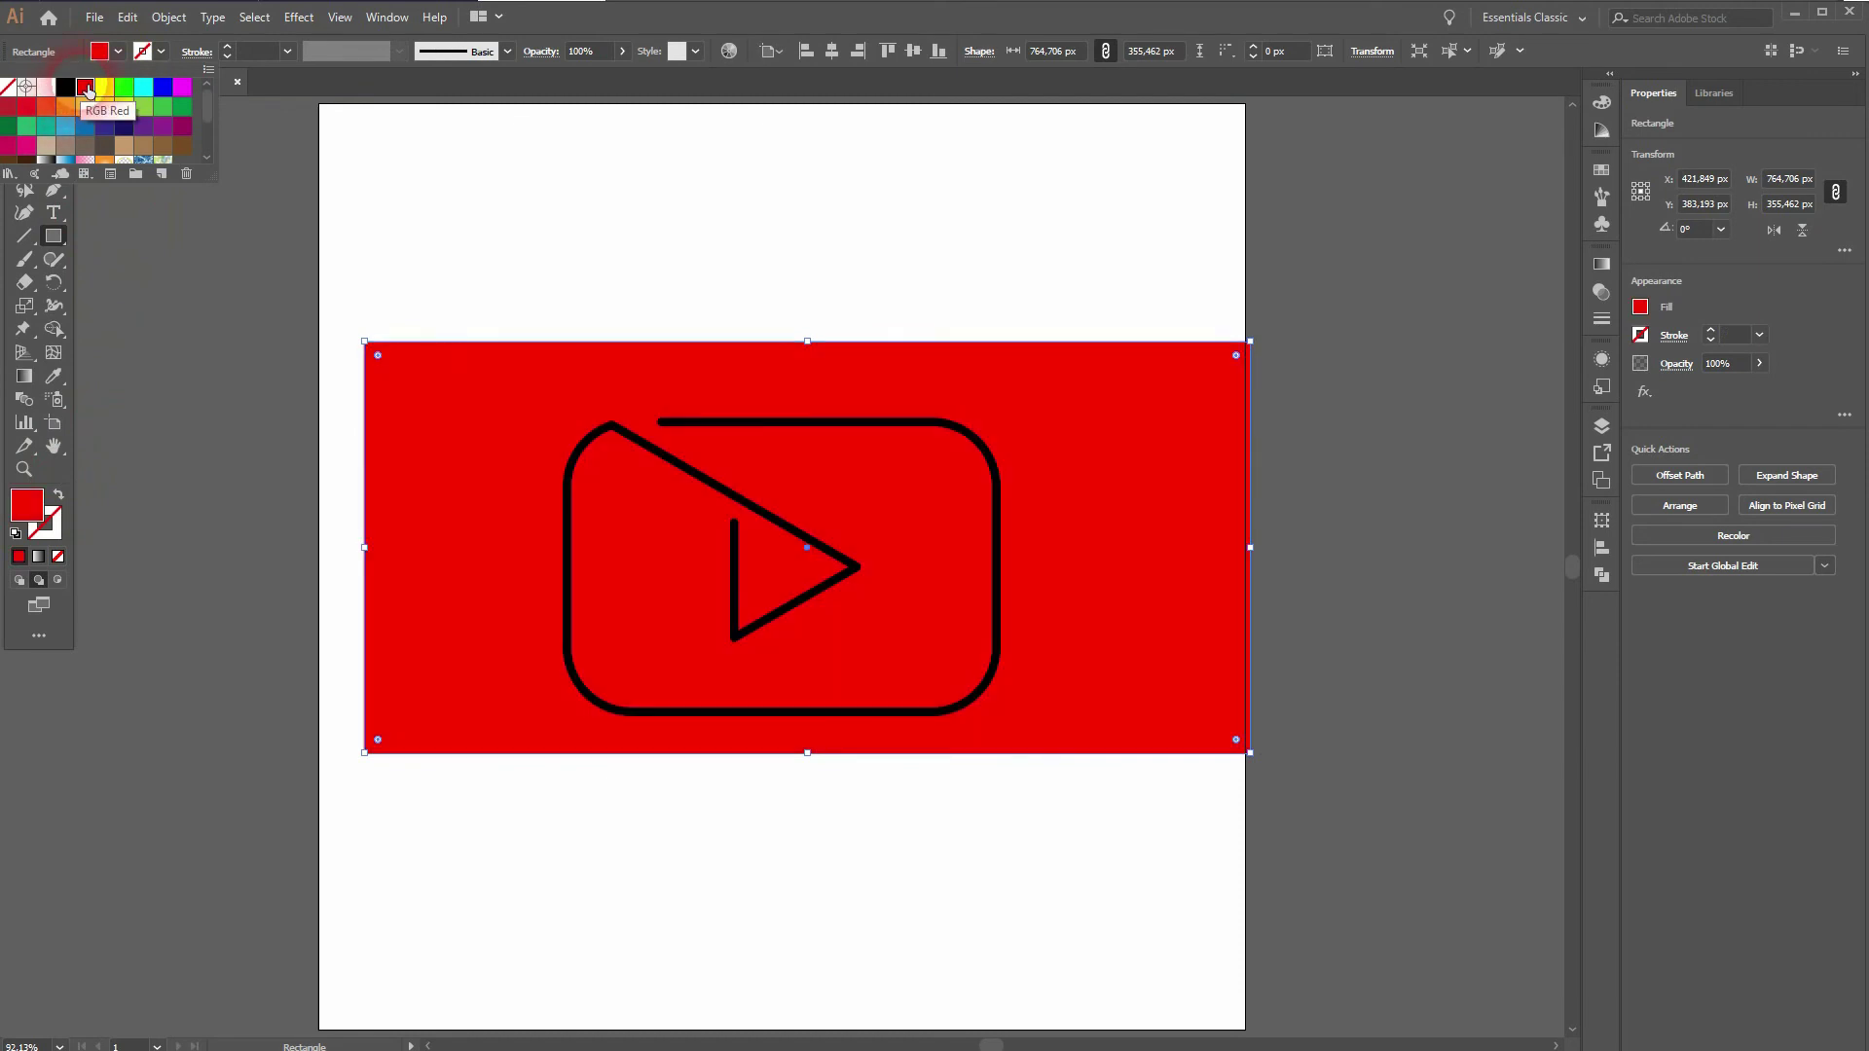
left_click(548, 32)
left_click(24, 166)
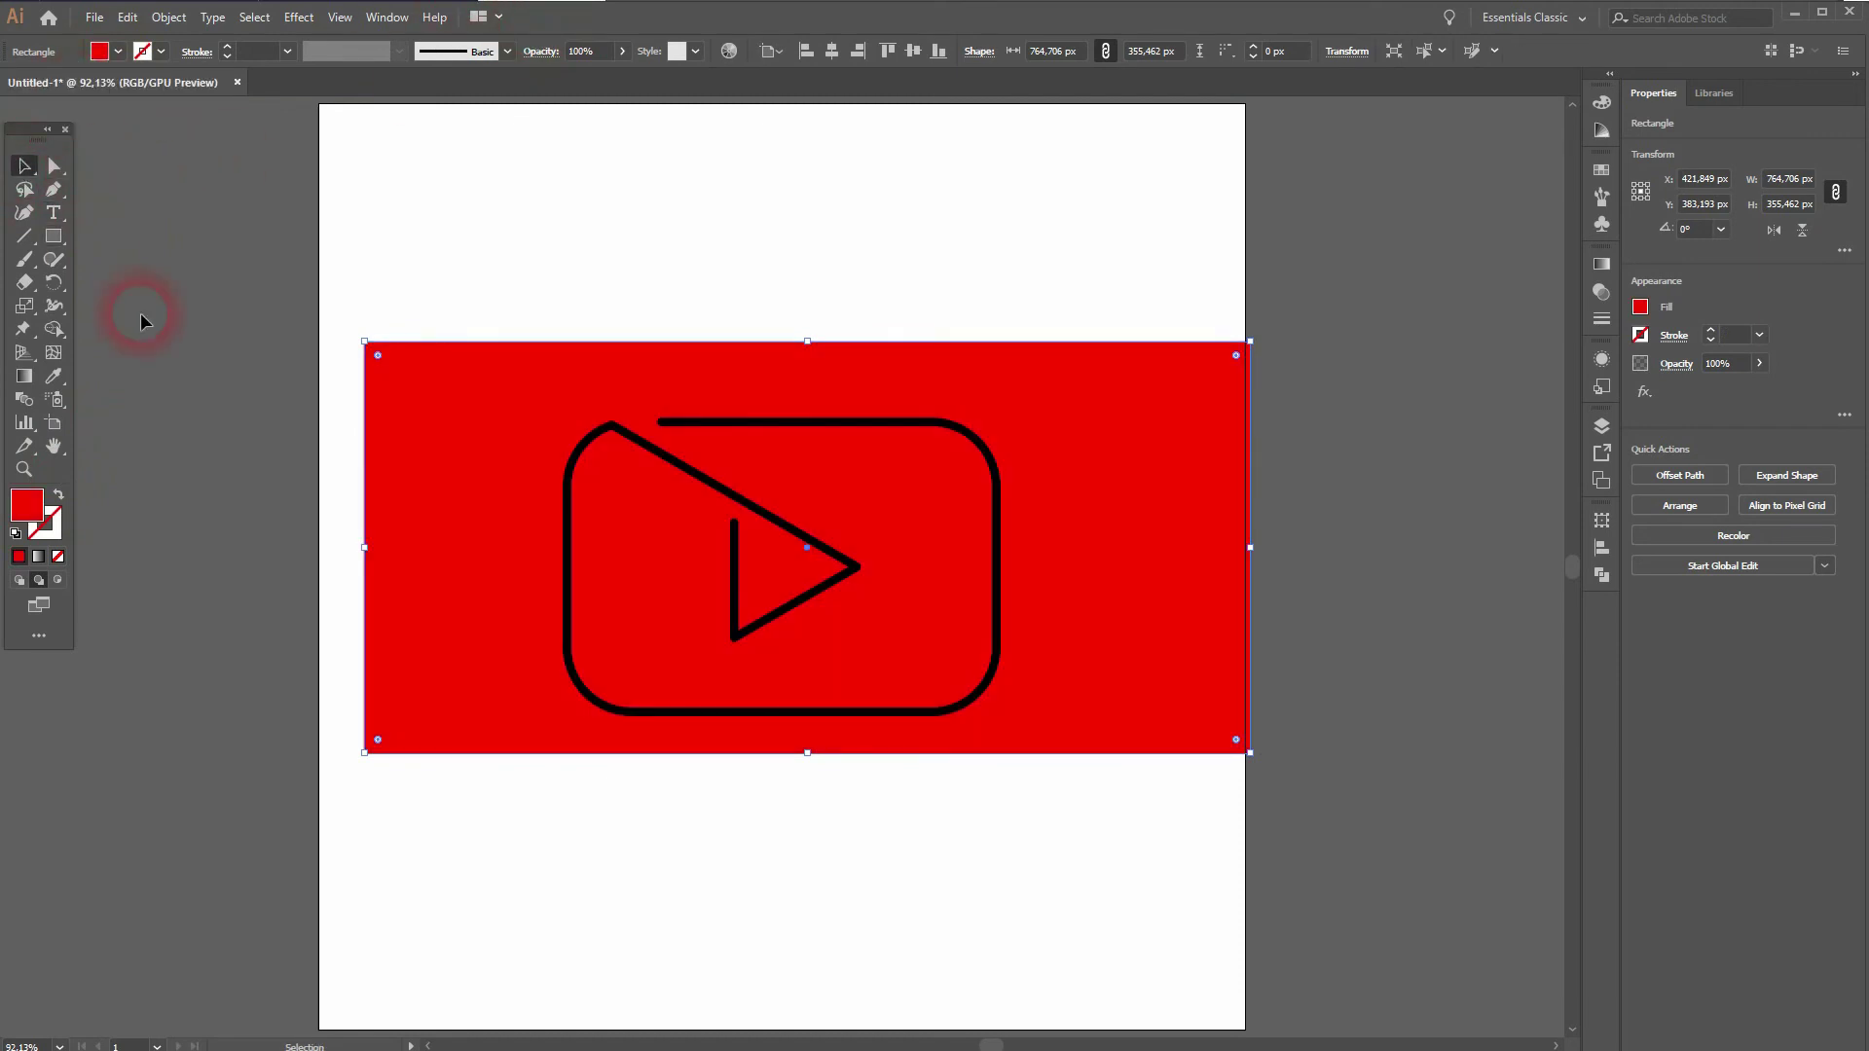
- Set the play-button outline path's stroke to white
left_click(140, 312)
left_click(737, 501)
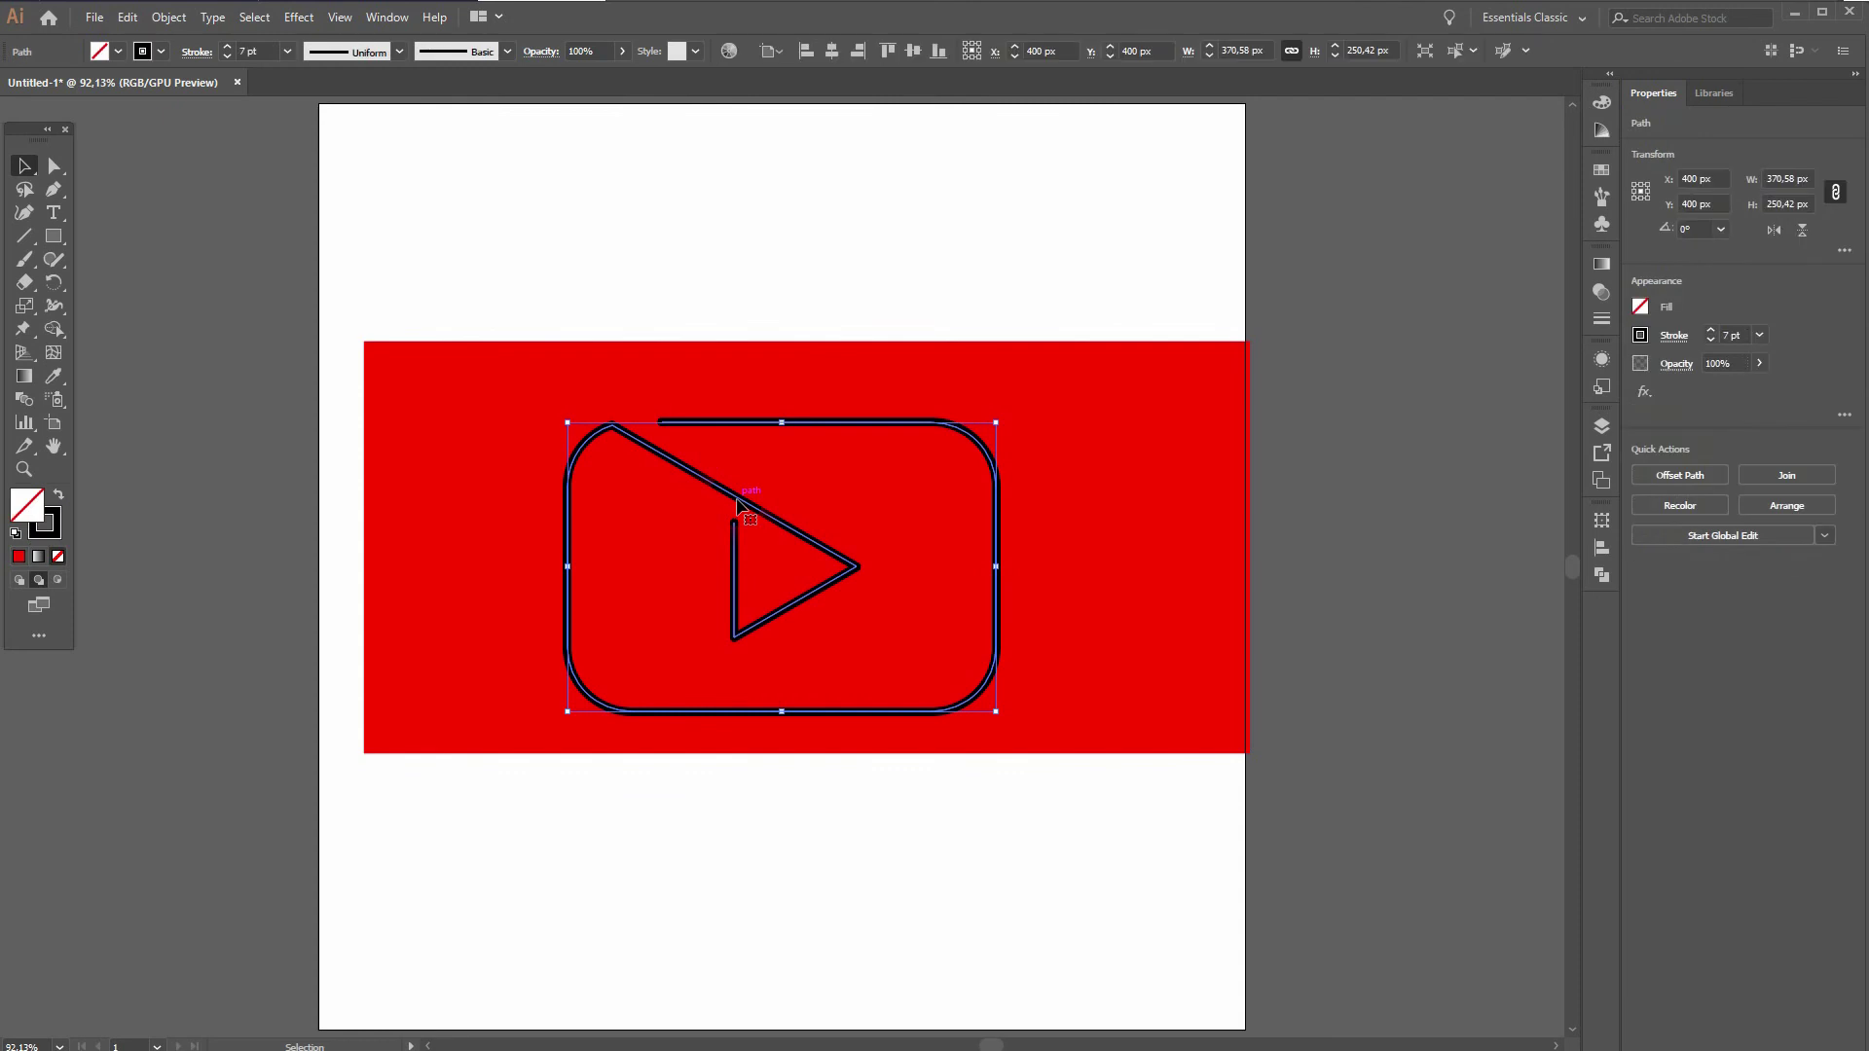
left_click(270, 74)
left_click(162, 59)
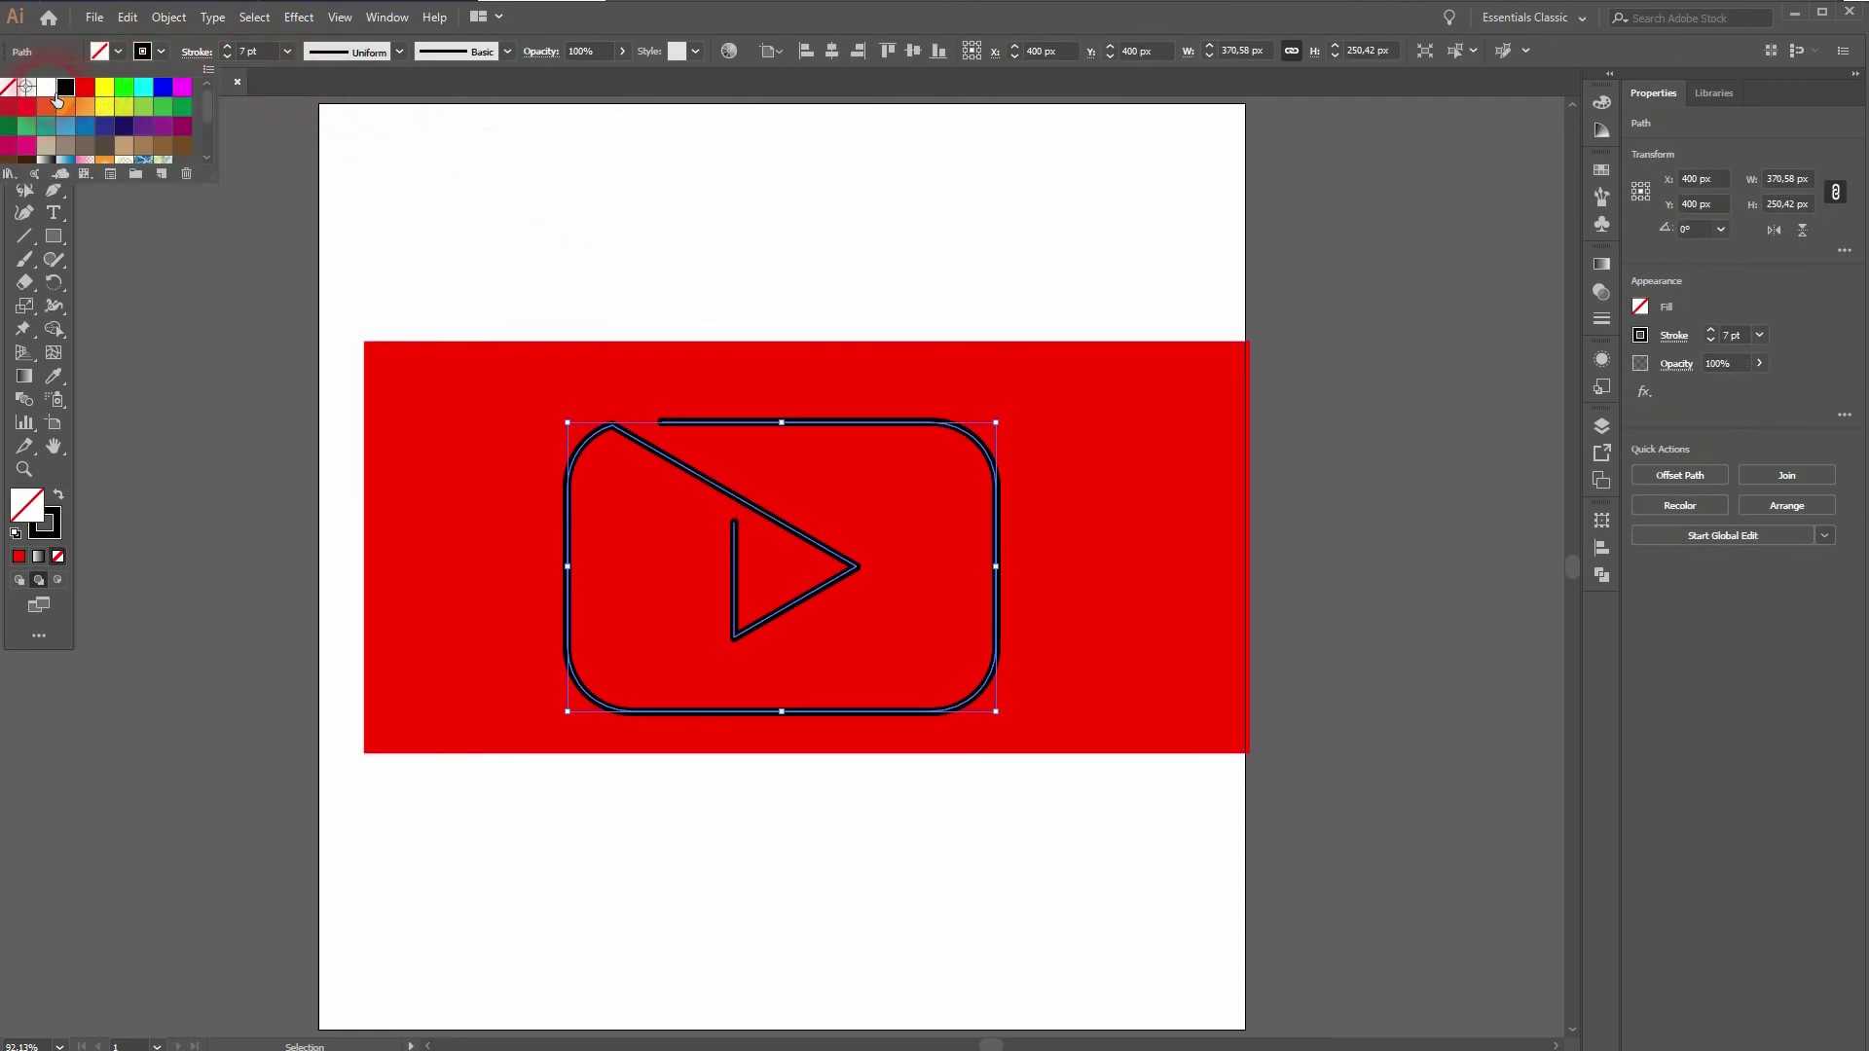
left_click(47, 88)
left_click(208, 551)
left_click(688, 246)
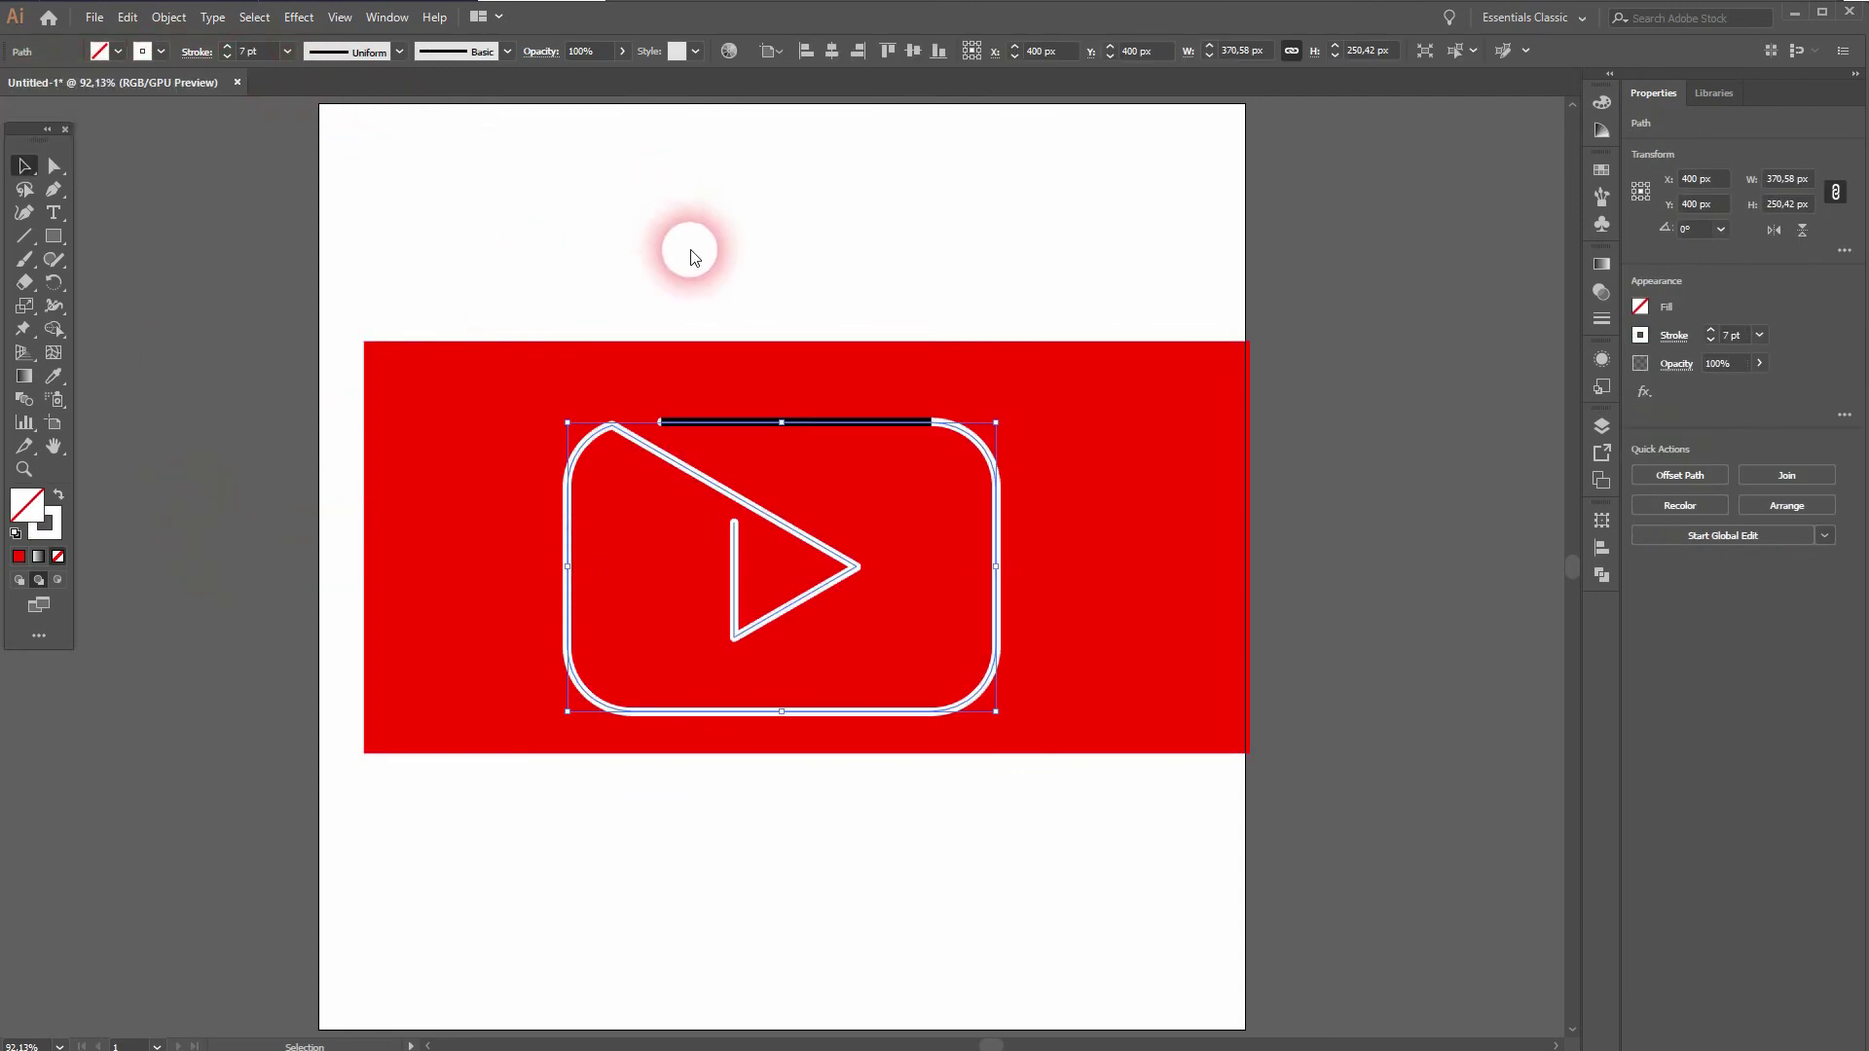
- Change the separate black top line's stroke to white as well
left_click(876, 259)
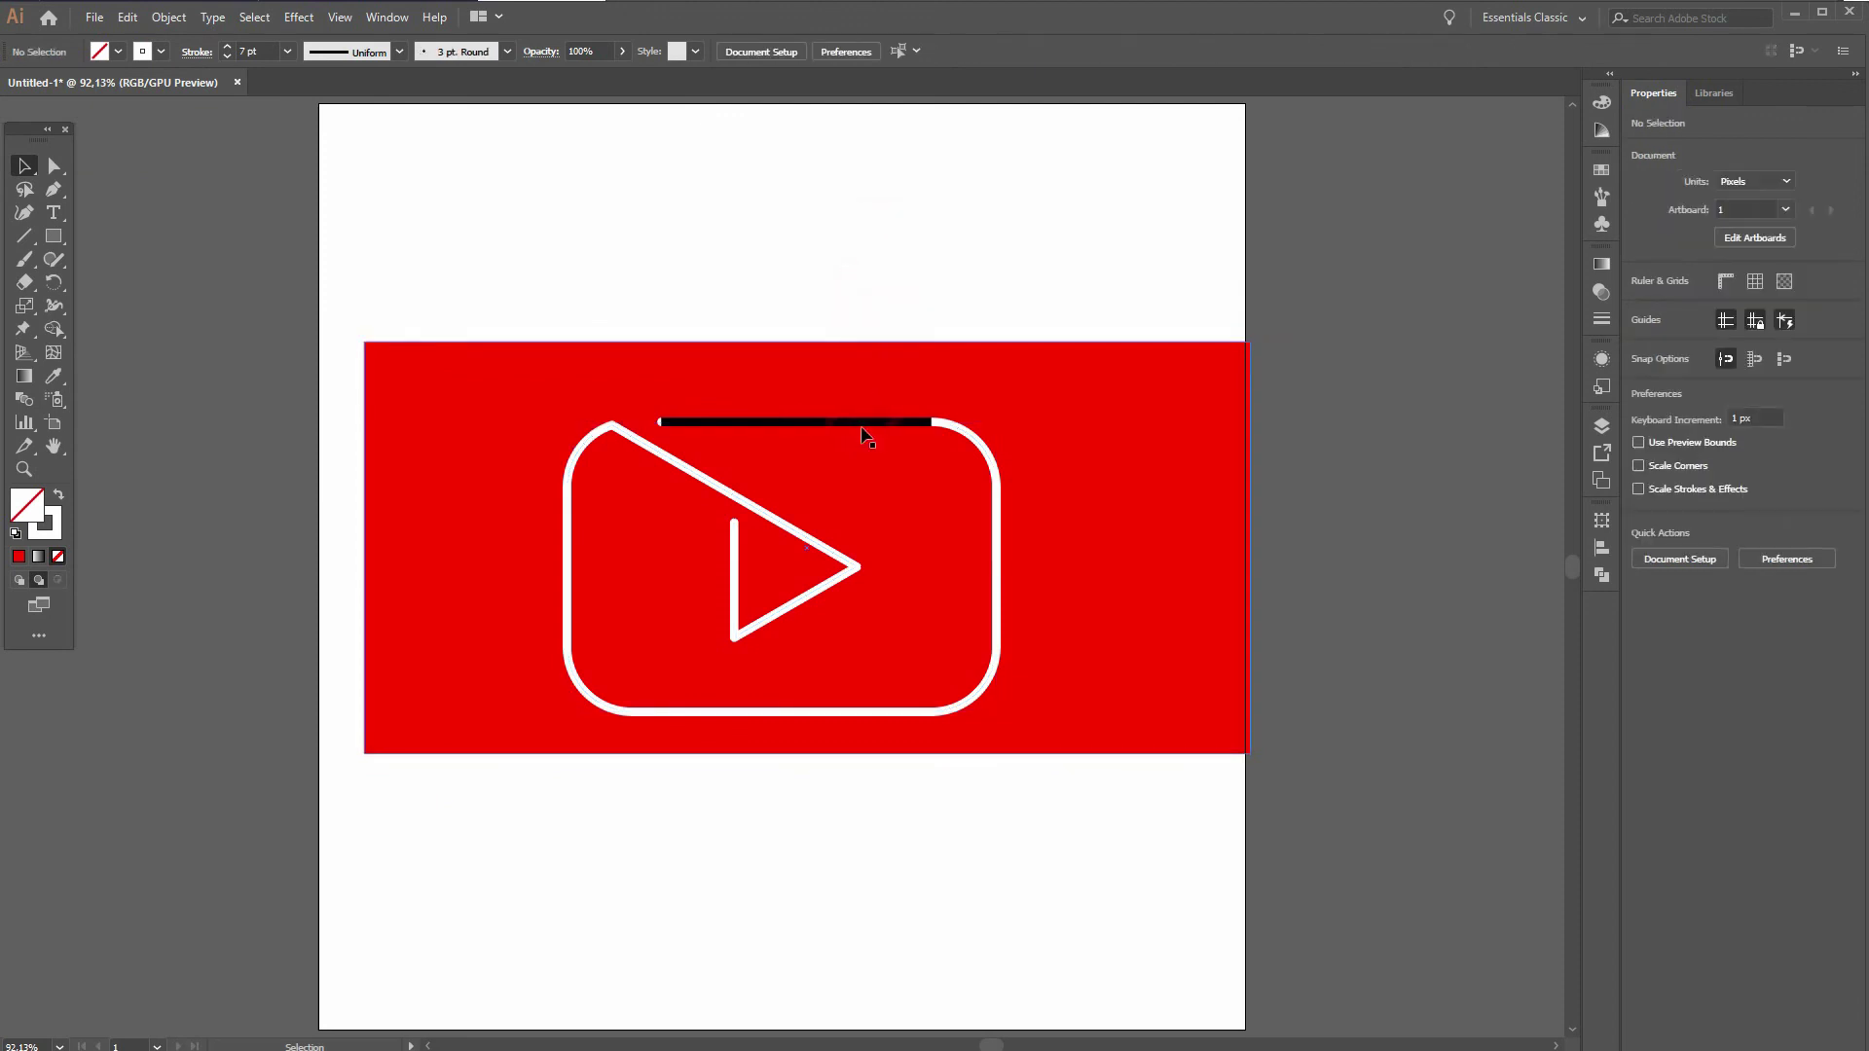
left_click(857, 429)
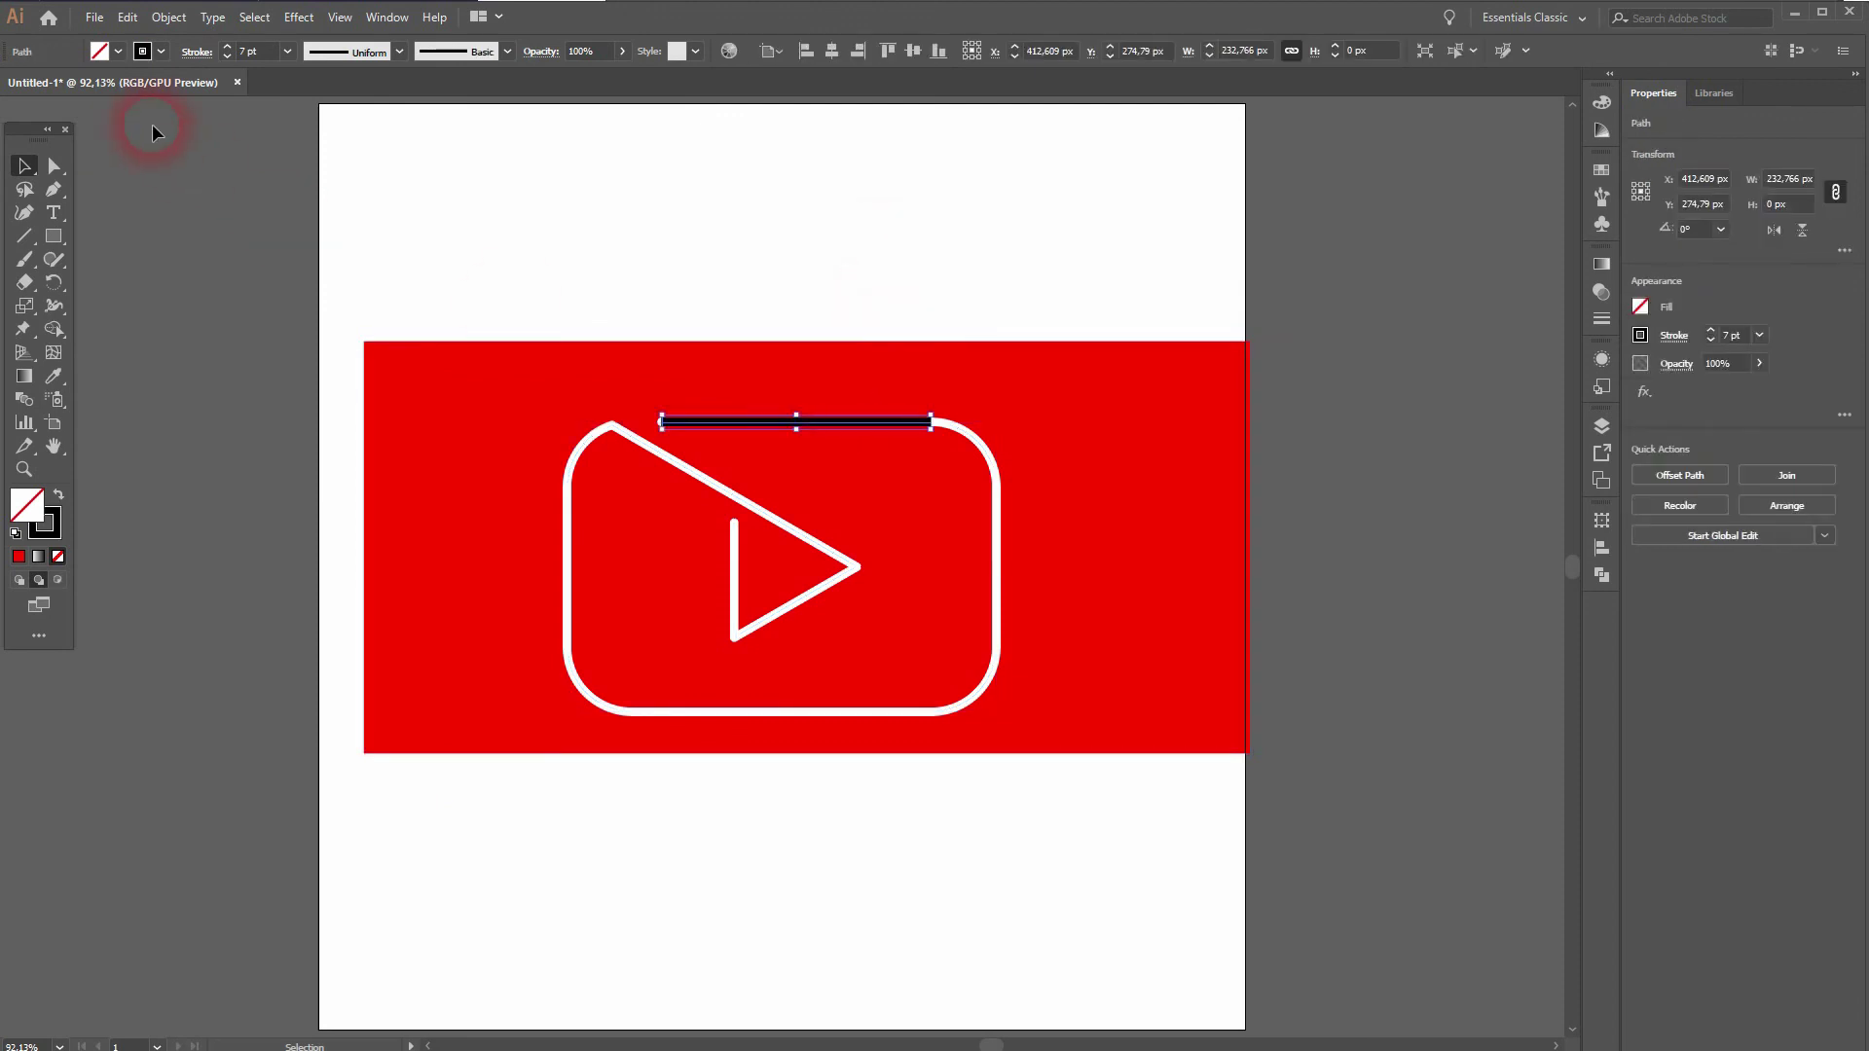
left_click(161, 51)
left_click(26, 88)
left_click(221, 420)
left_click(224, 422)
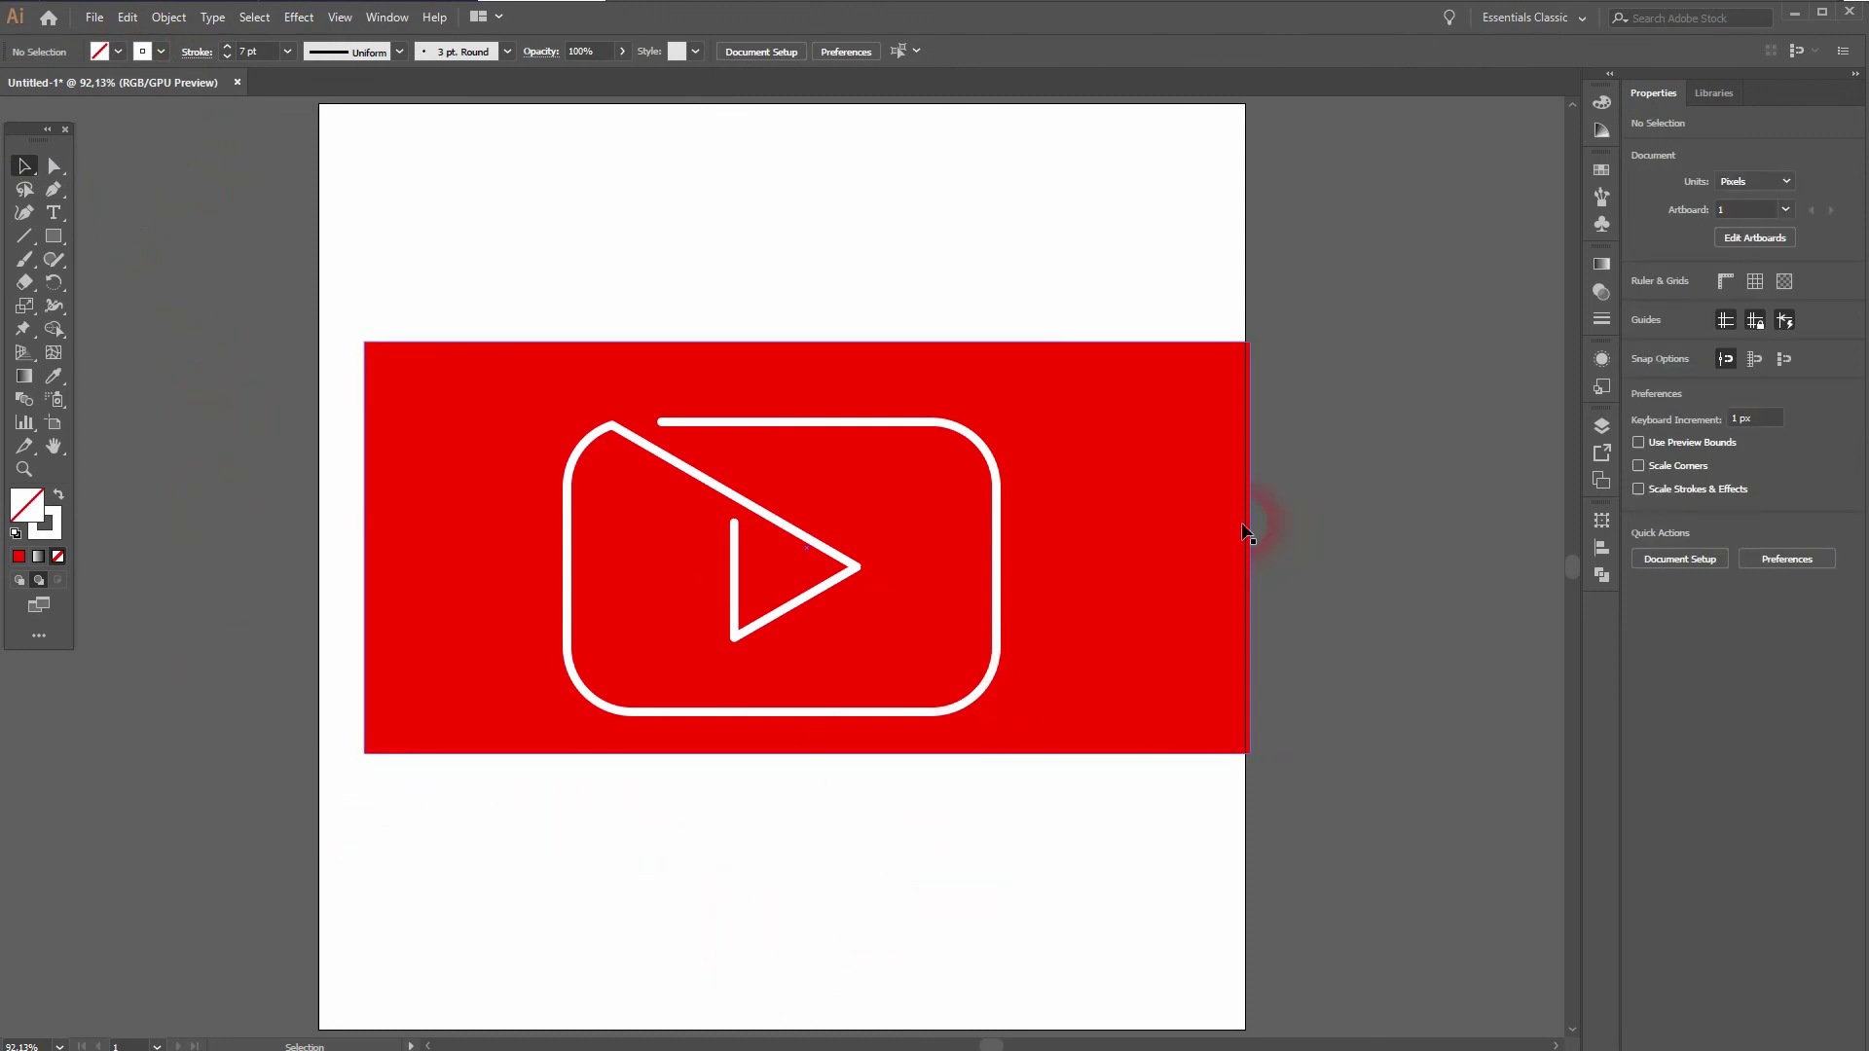
- Select only the white outline paths and raise their stroke weight from 7 pt to 12 pt
left_click_drag(485, 256, 1077, 794)
left_click(829, 603, "shift")
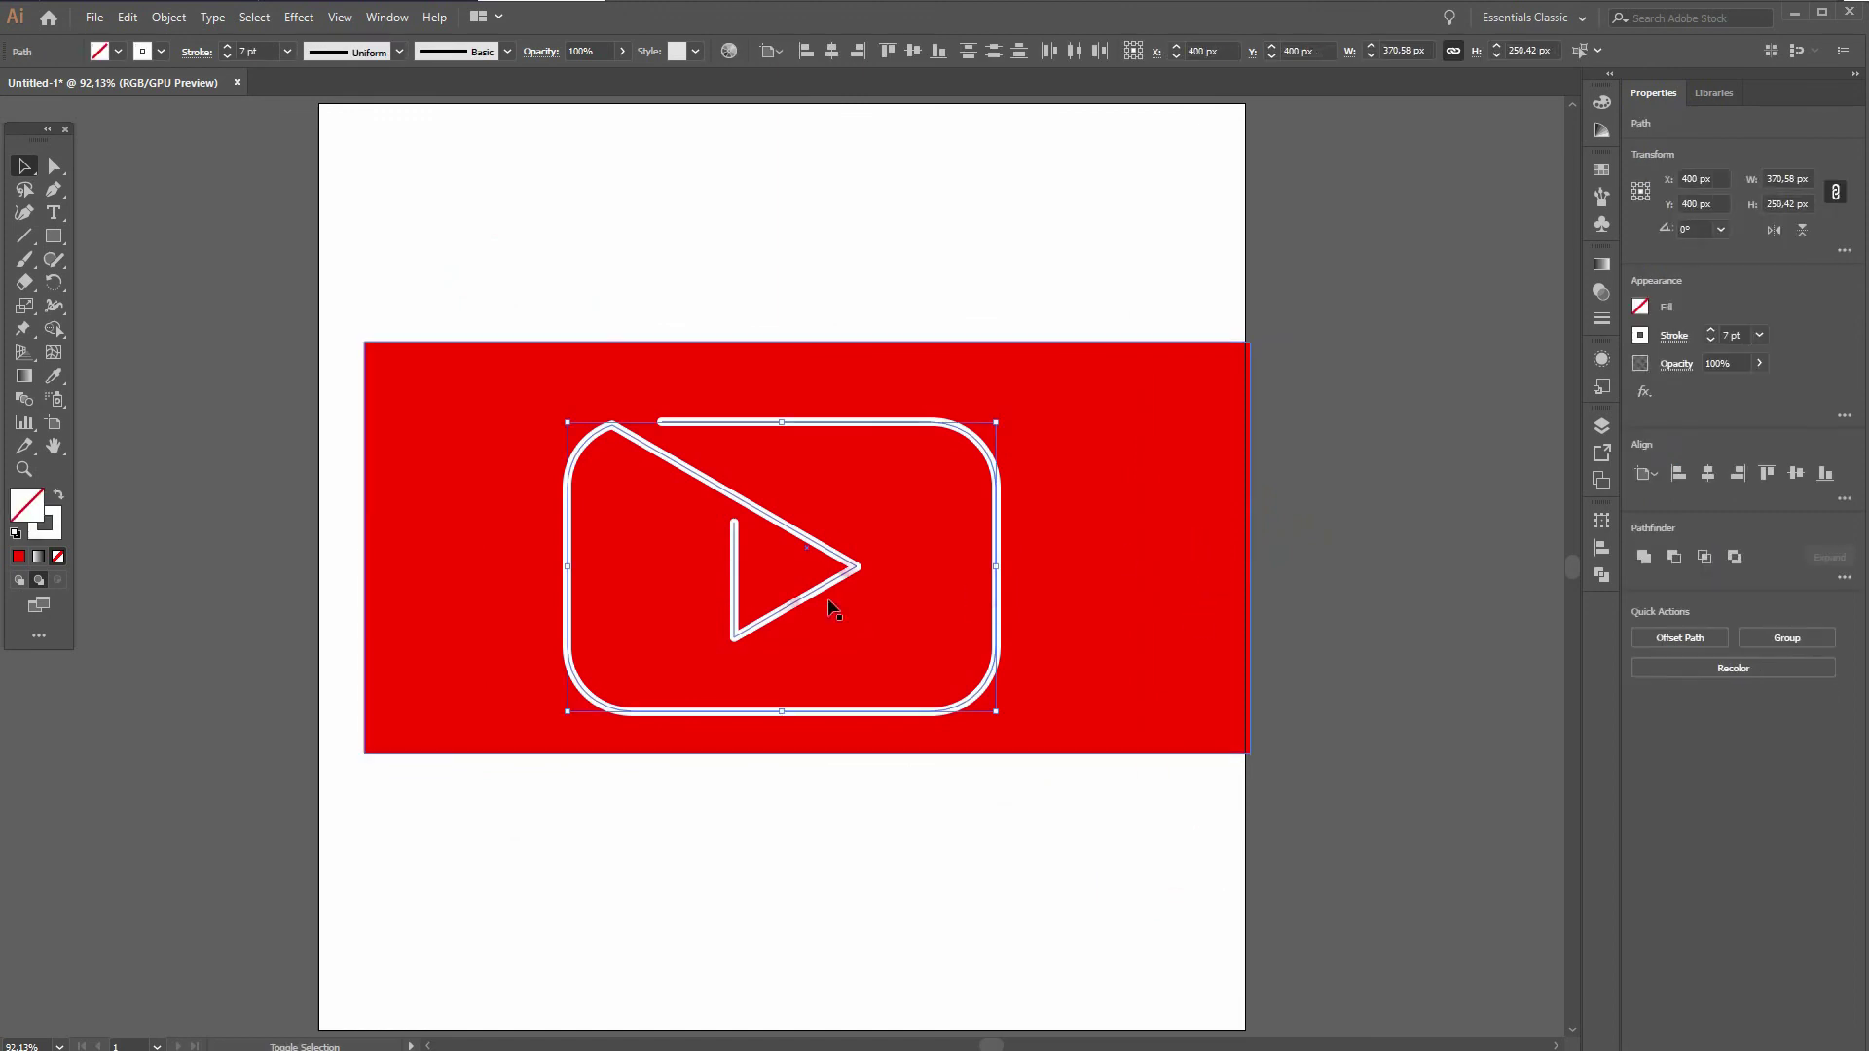
left_click(225, 47)
left_click(226, 47)
left_click(226, 47)
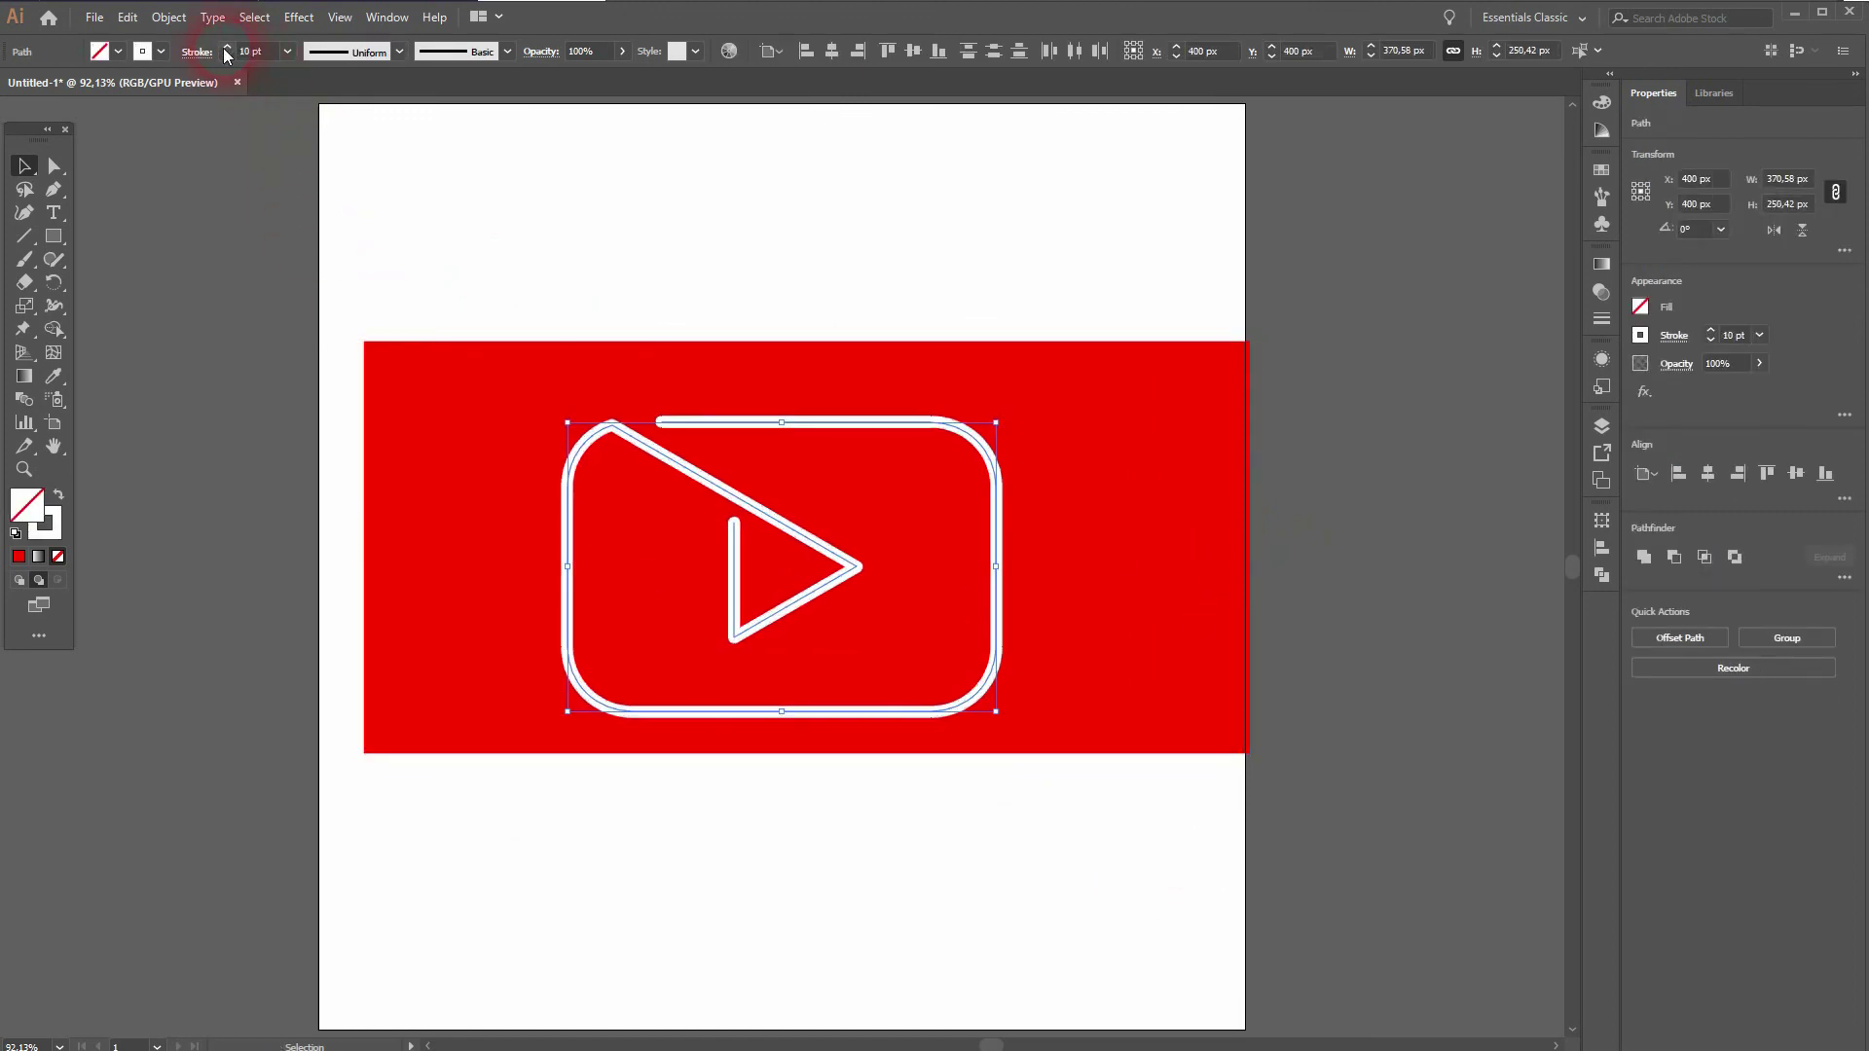
left_click(226, 47)
left_click(226, 47)
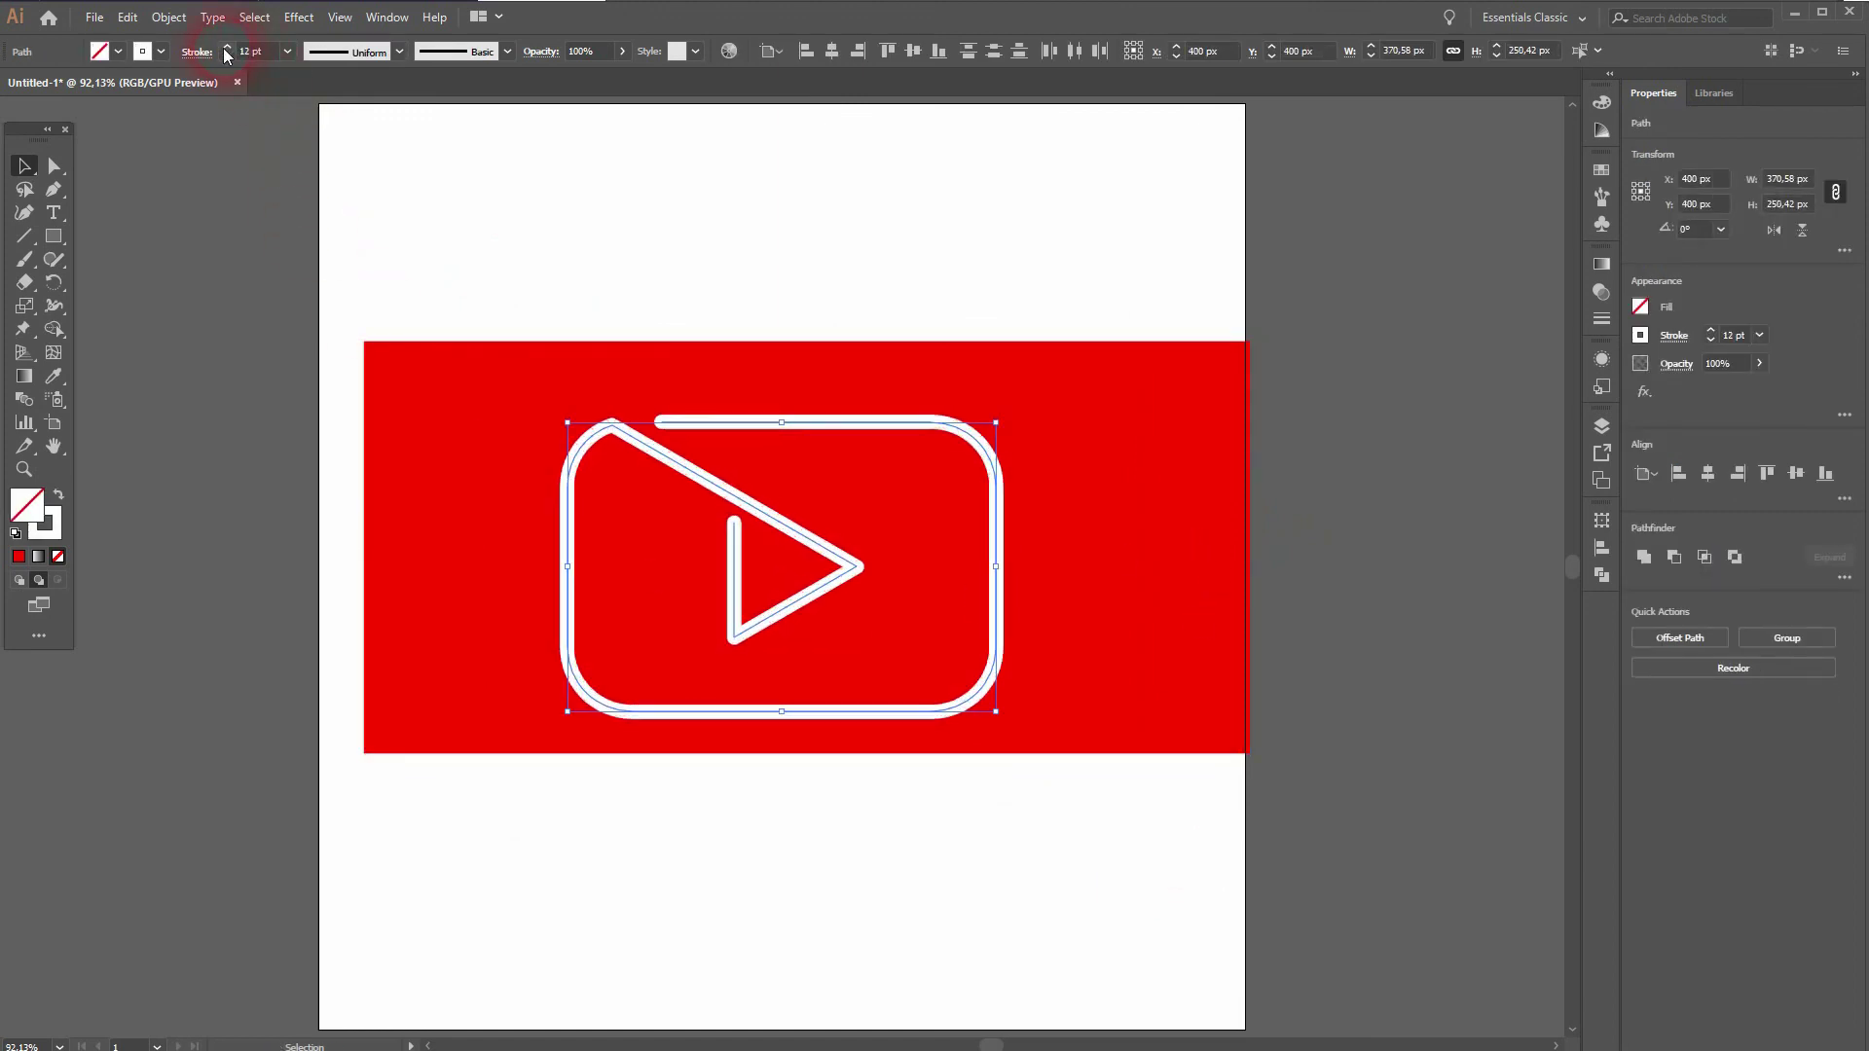
left_click(167, 385)
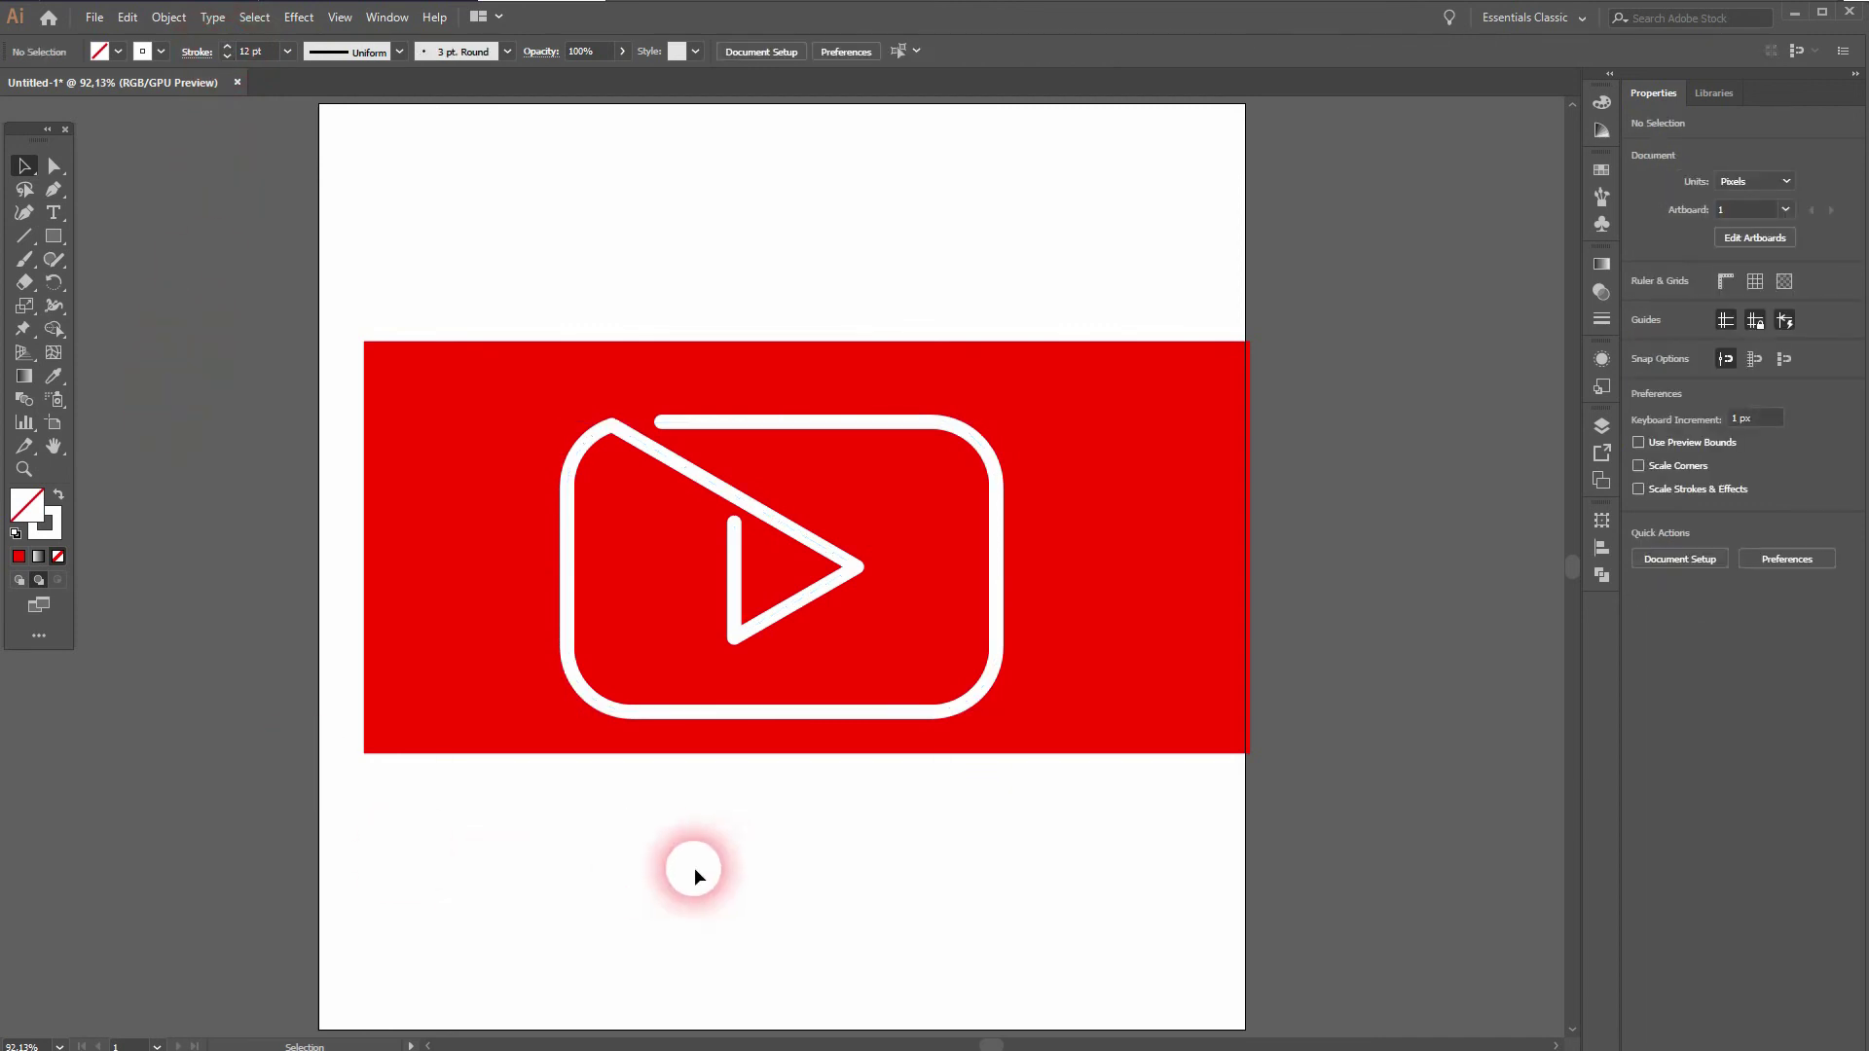